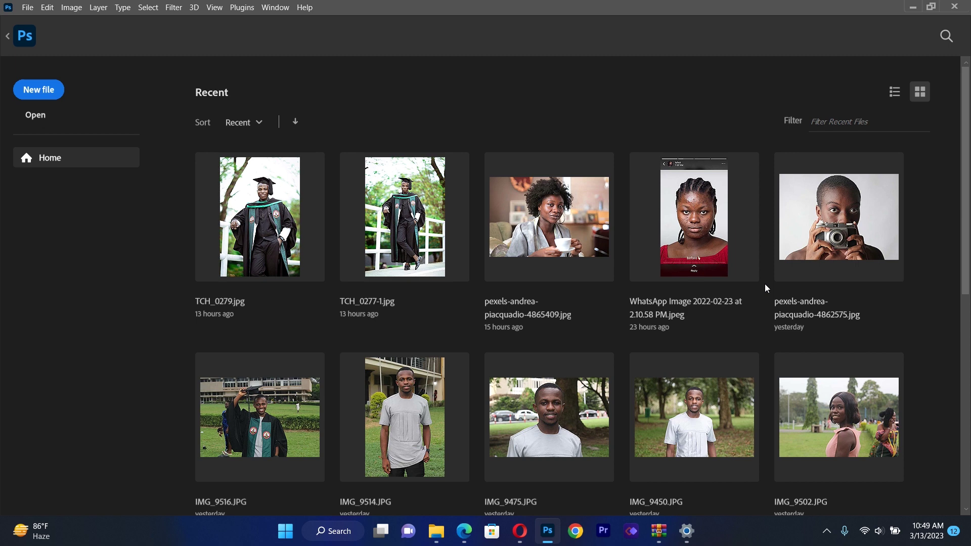
Step: Create a 2000 x 2000 px, 300 ppi document with a white background and place 3897810.jpg in it as a linked image
click(54, 88)
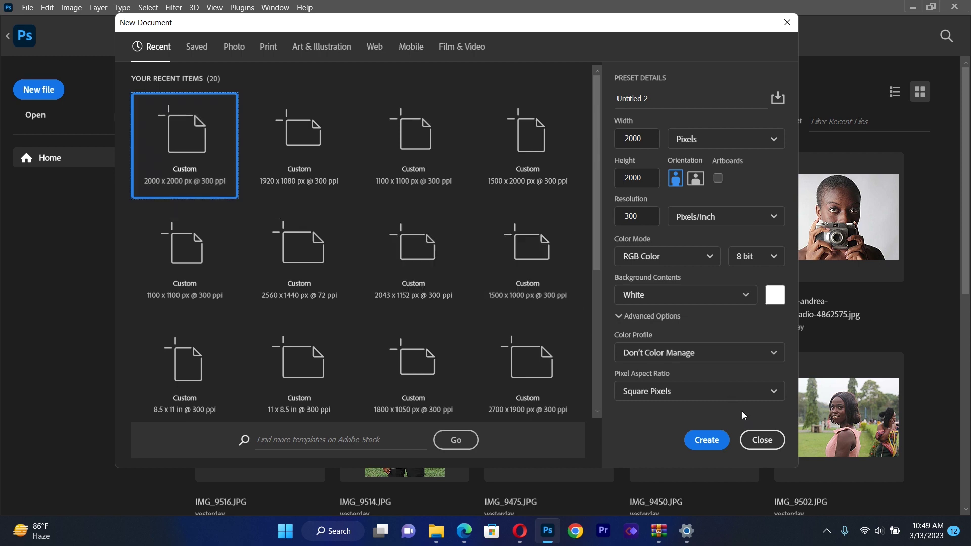
click(718, 440)
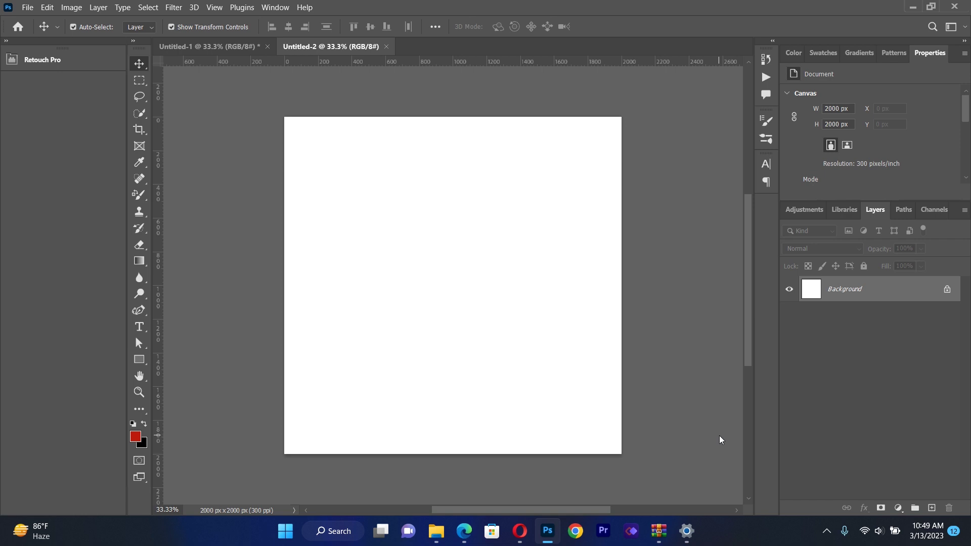
click(25, 7)
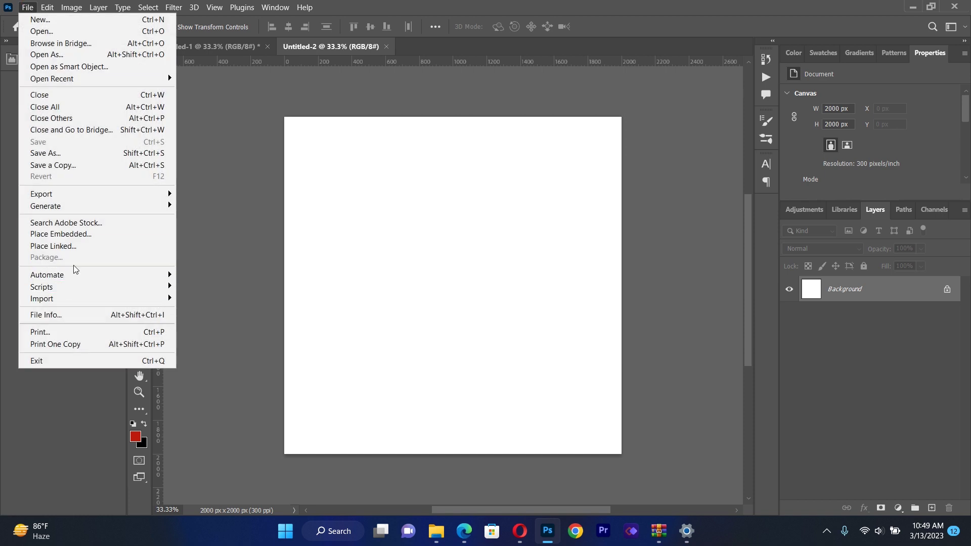
click(88, 252)
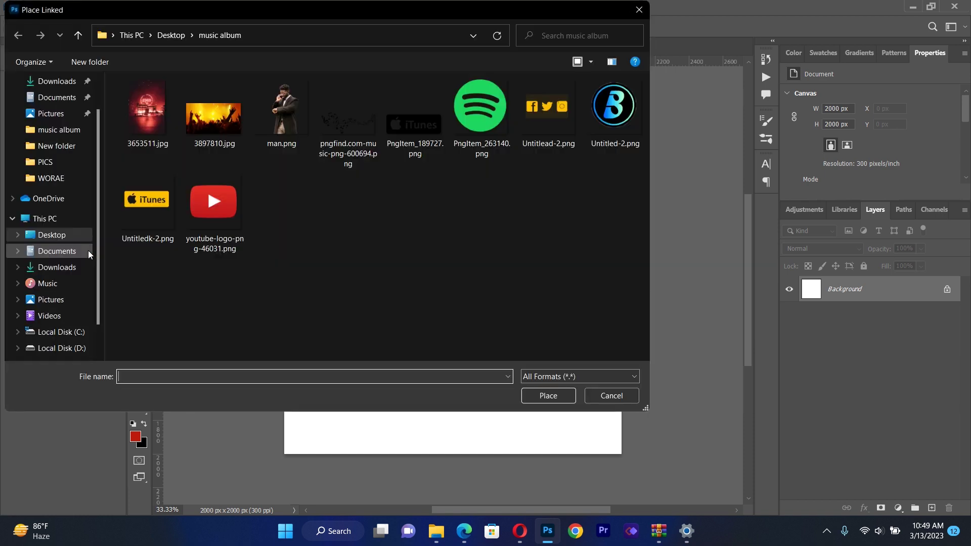
click(208, 121)
double_click(206, 120)
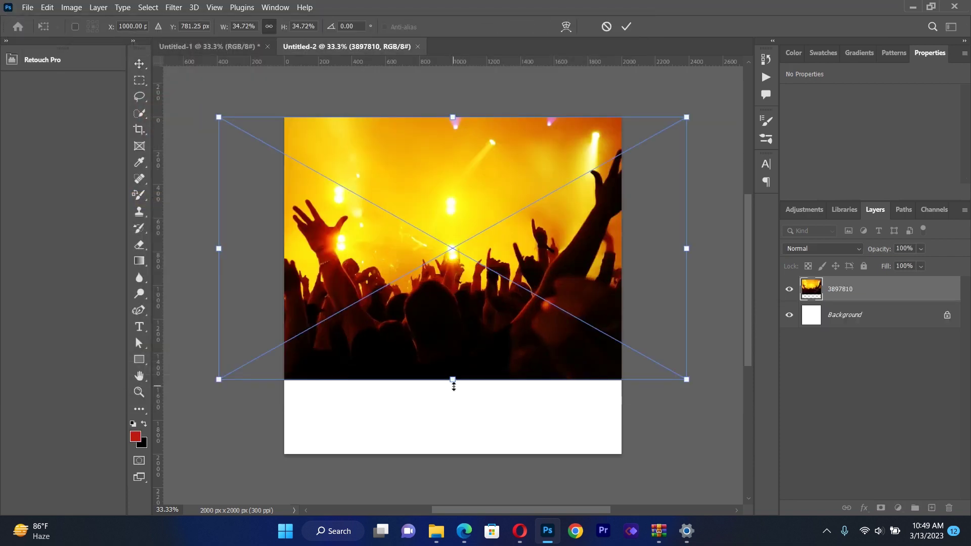
Step: Scale the placed crowd image to about 80.5% and position it to cover the canvas, with its lower edge on the canvas's lower edge
drag(453, 386, 455, 499)
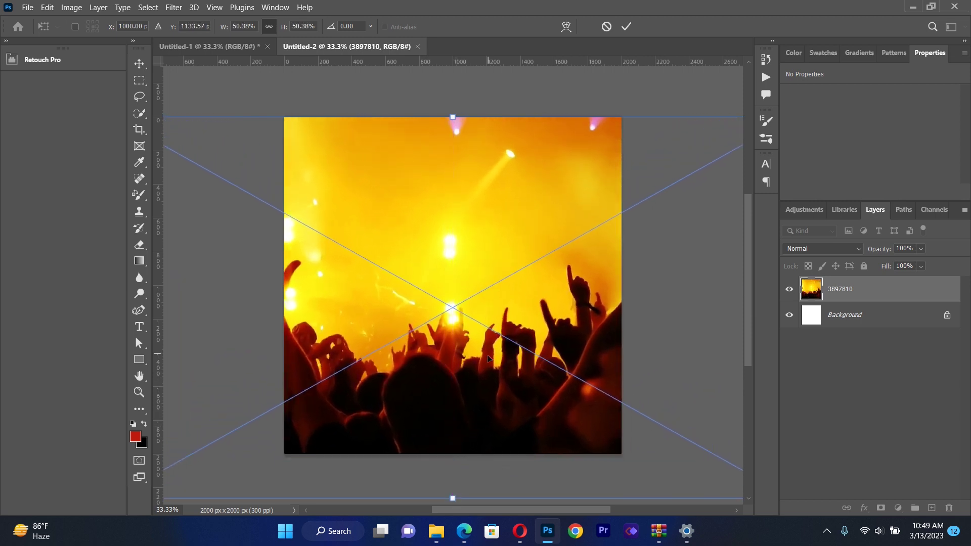
drag(487, 377, 482, 299)
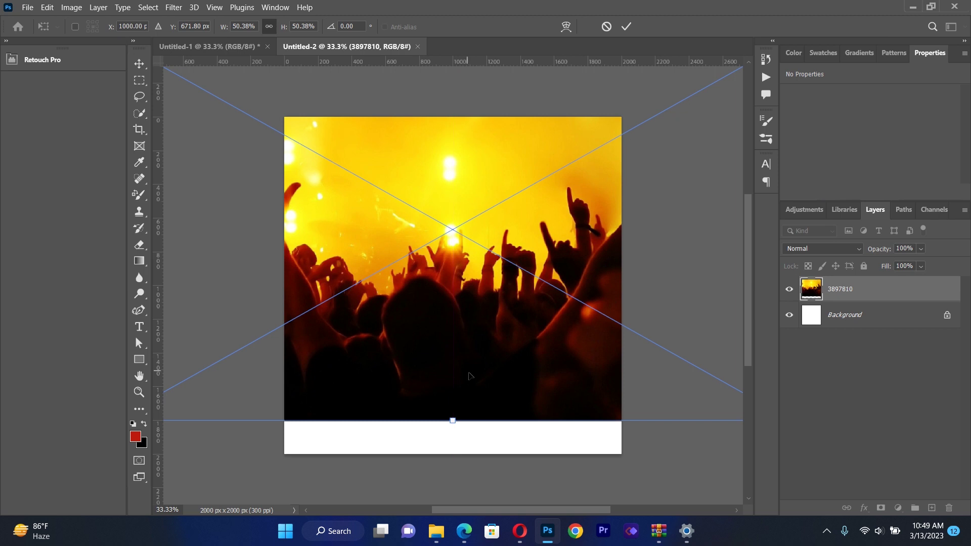
mouse_move(454, 420)
mouse_down()
mouse_move(455, 512)
mouse_move(460, 416)
mouse_up()
drag(451, 345, 449, 154)
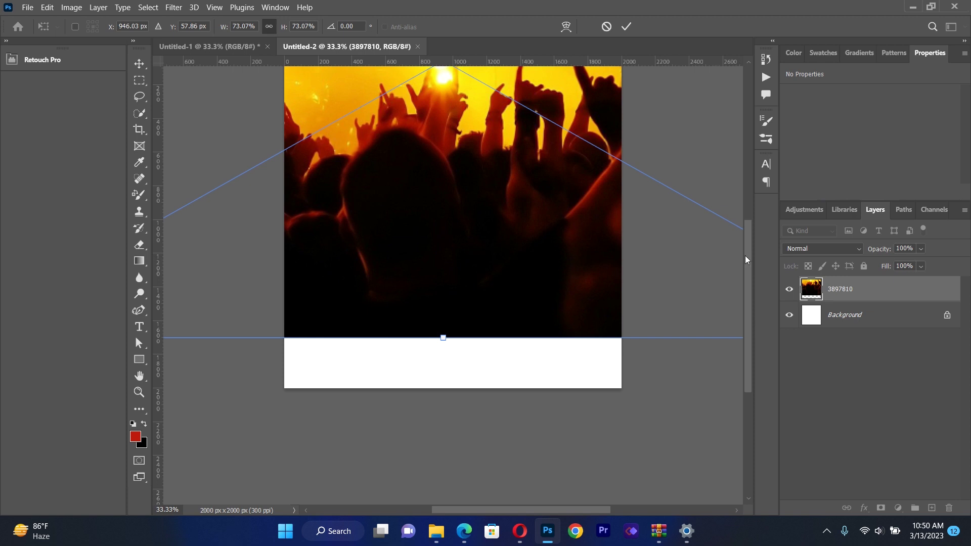
scroll(747, 260, up, 2)
drag(491, 325, 494, 374)
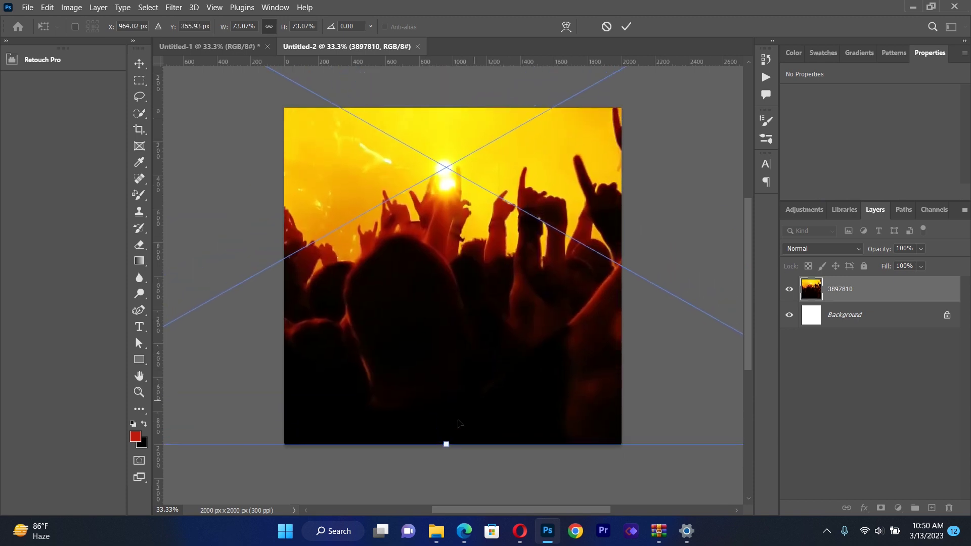
drag(446, 444, 446, 481)
drag(457, 394, 472, 334)
drag(445, 454, 440, 477)
drag(444, 360, 450, 329)
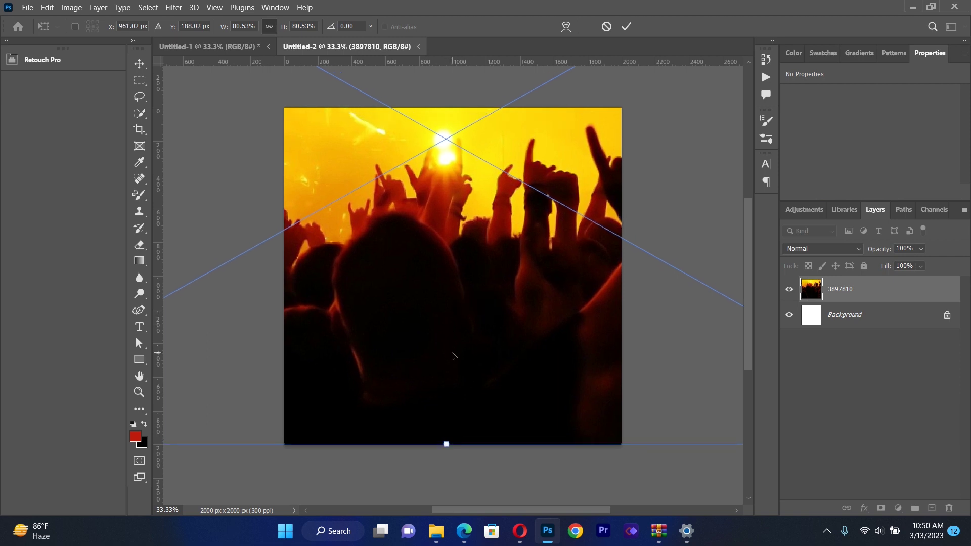
key(Return)
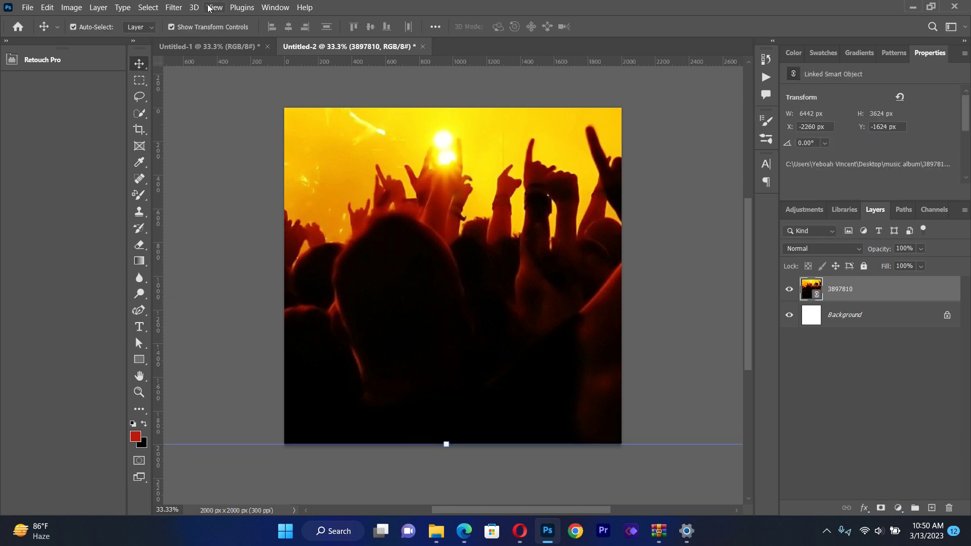
Step: Apply a Gaussian Blur with a radius of 52.4 pixels to the crowd image layer
click(175, 7)
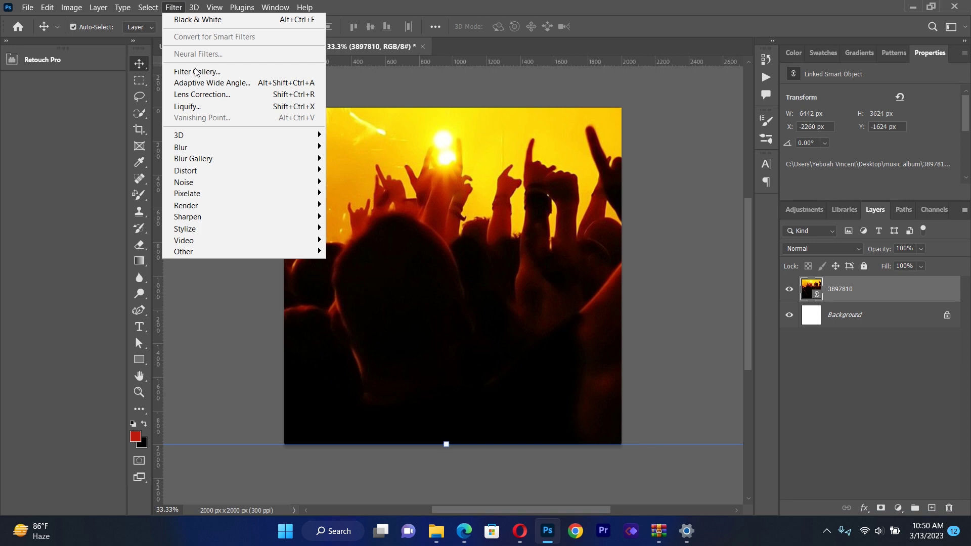
mouse_move(223, 148)
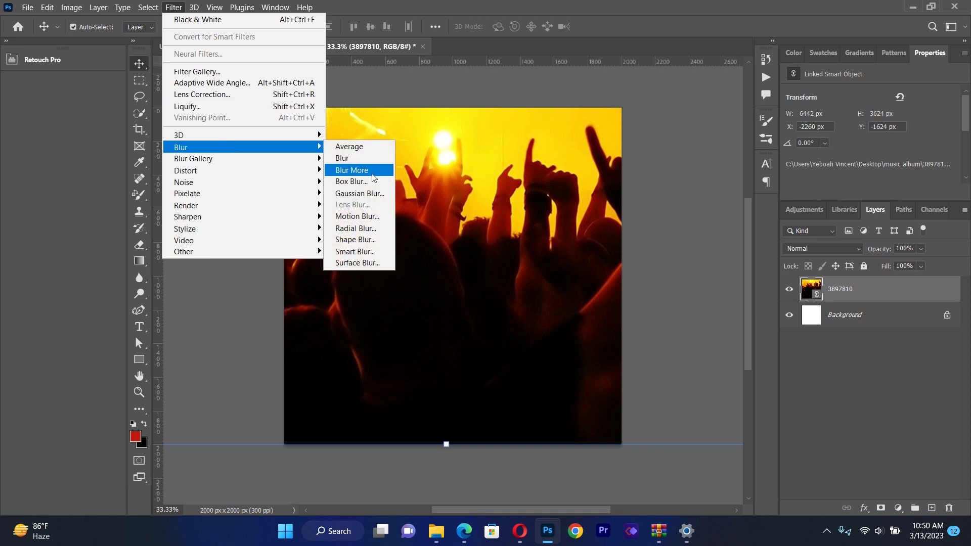
click(371, 193)
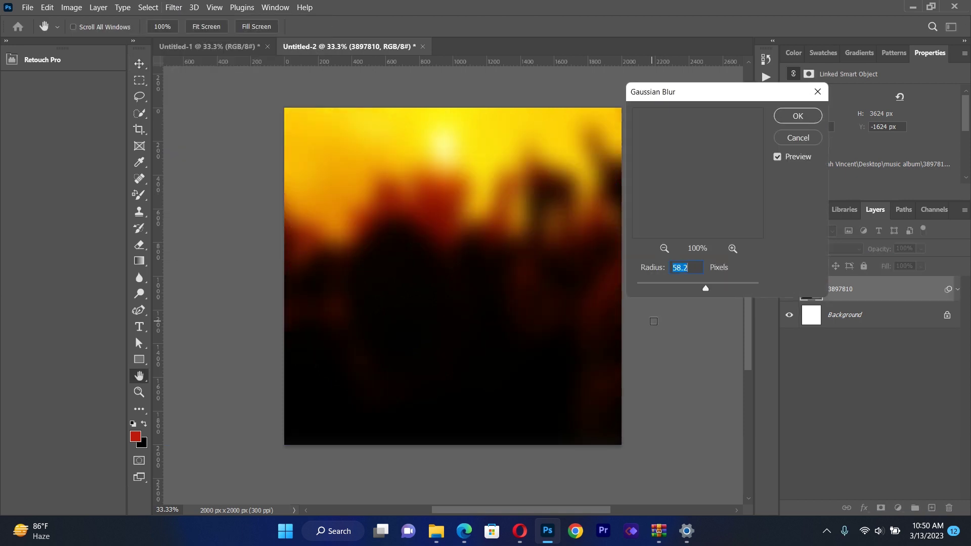
mouse_move(703, 290)
mouse_down()
mouse_move(630, 301)
mouse_move(705, 289)
mouse_up()
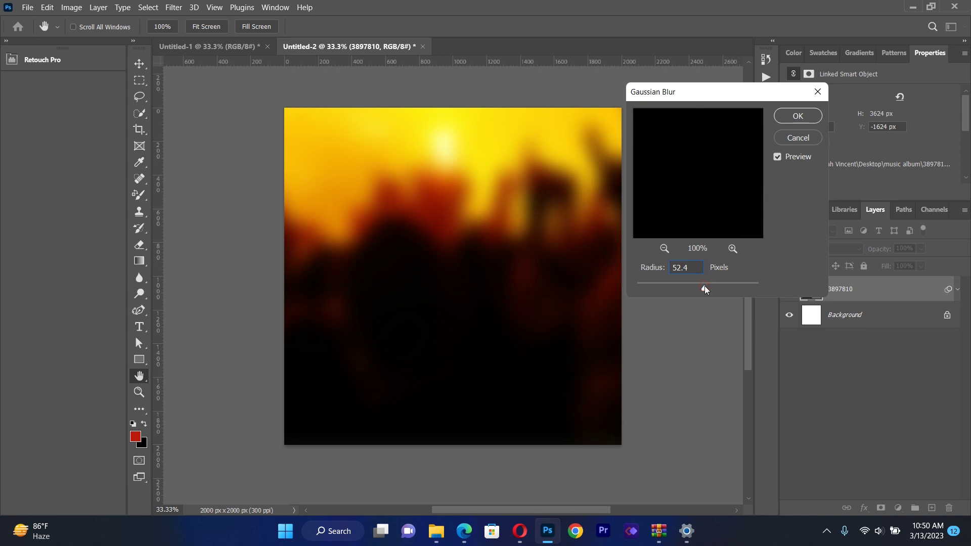
click(797, 118)
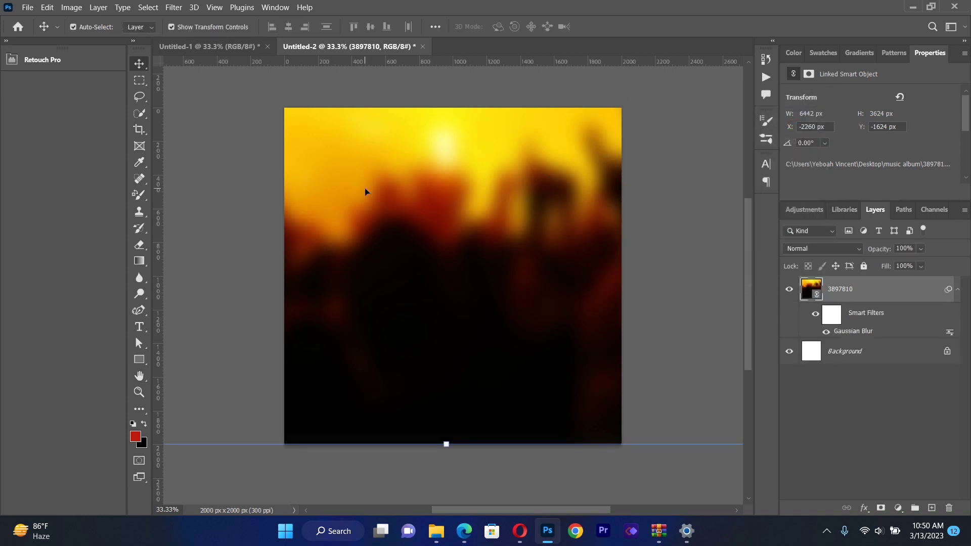
Step: Place 3653511.jpg as a linked image and scale it to about 1924 px wide, starting at the canvas's left edge
click(27, 7)
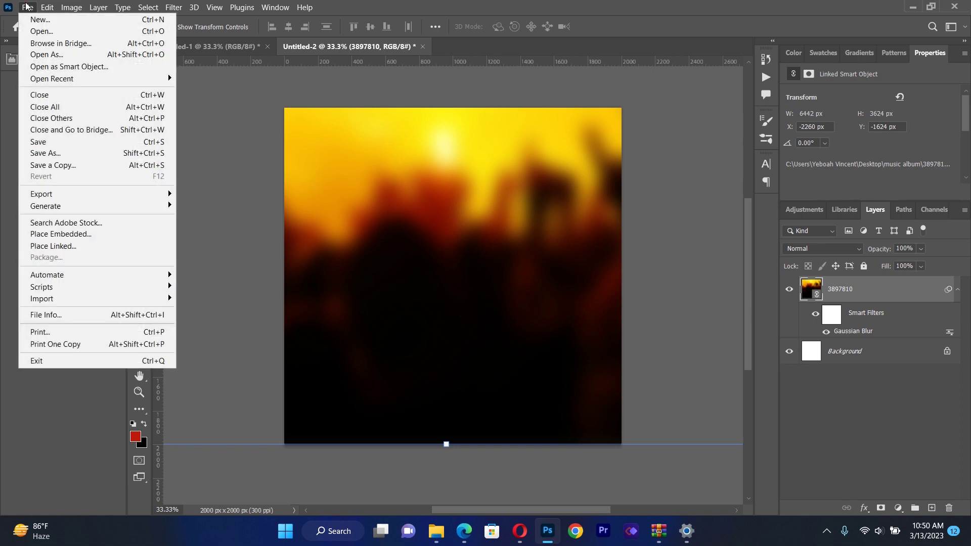
click(85, 246)
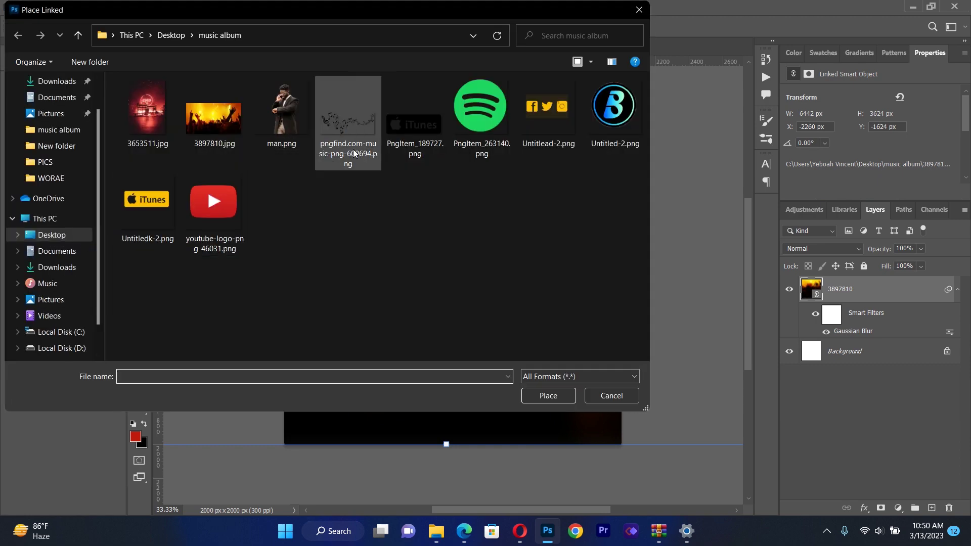
double_click(160, 101)
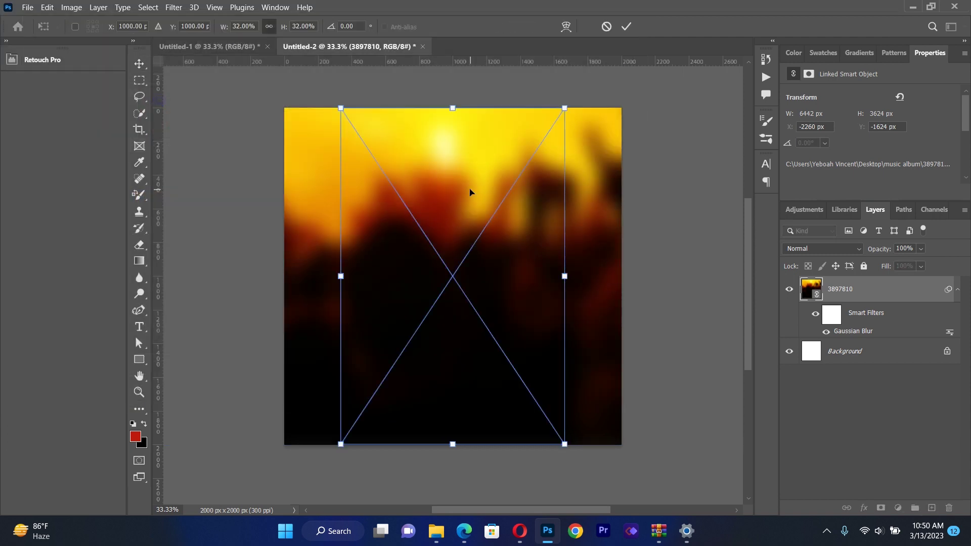
drag(341, 274, 291, 287)
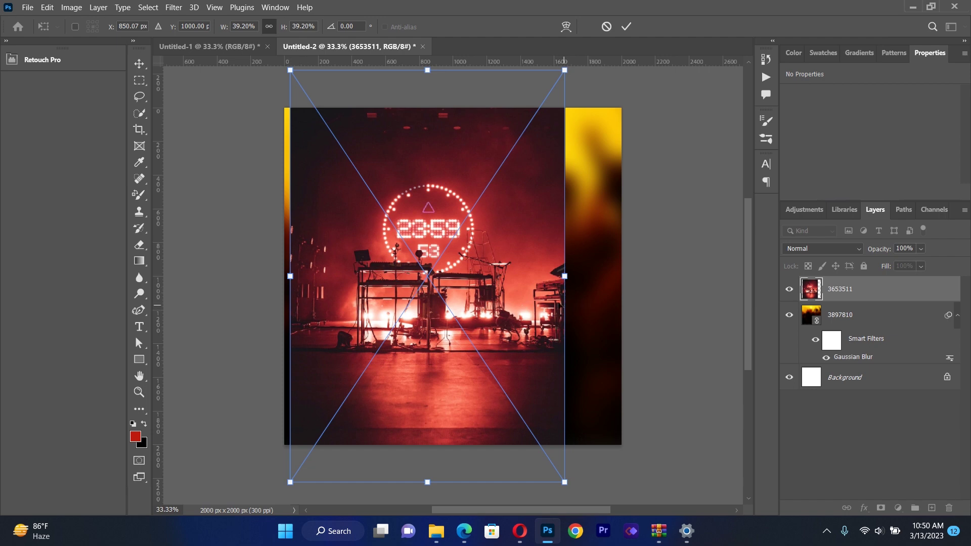
mouse_move(565, 276)
mouse_down()
mouse_move(622, 280)
mouse_move(573, 273)
mouse_up()
key(Return)
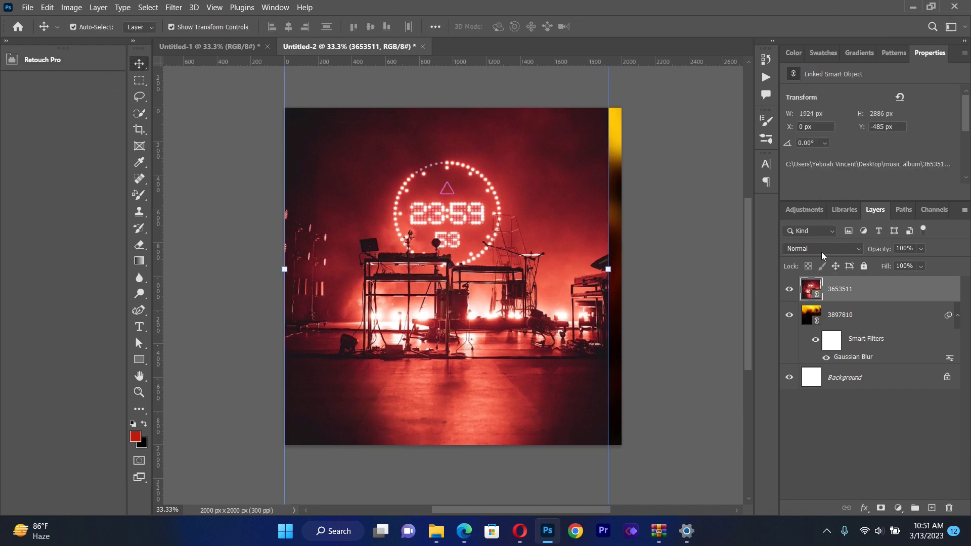
Step: Set the red stage layer's blend mode to Screen and move it up to about Y -1487 px
click(820, 250)
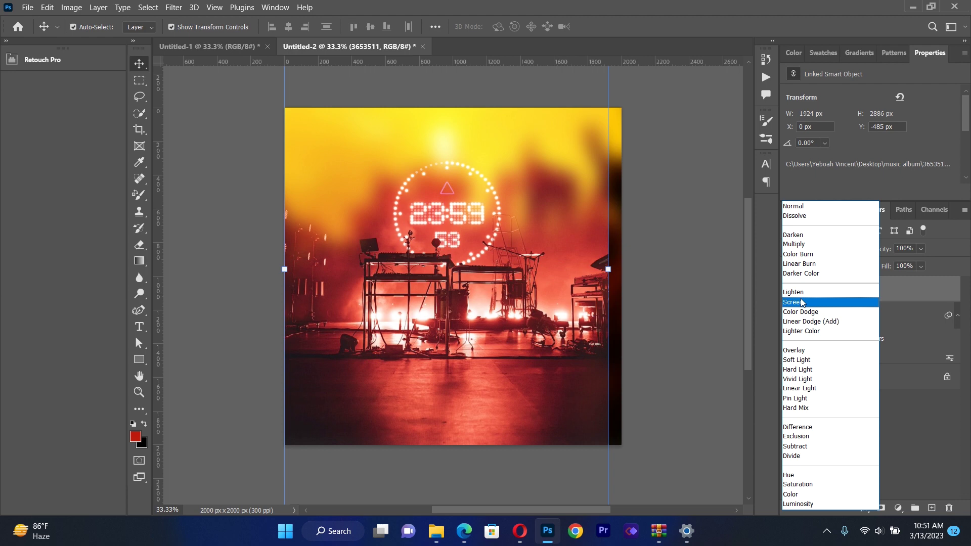
click(802, 302)
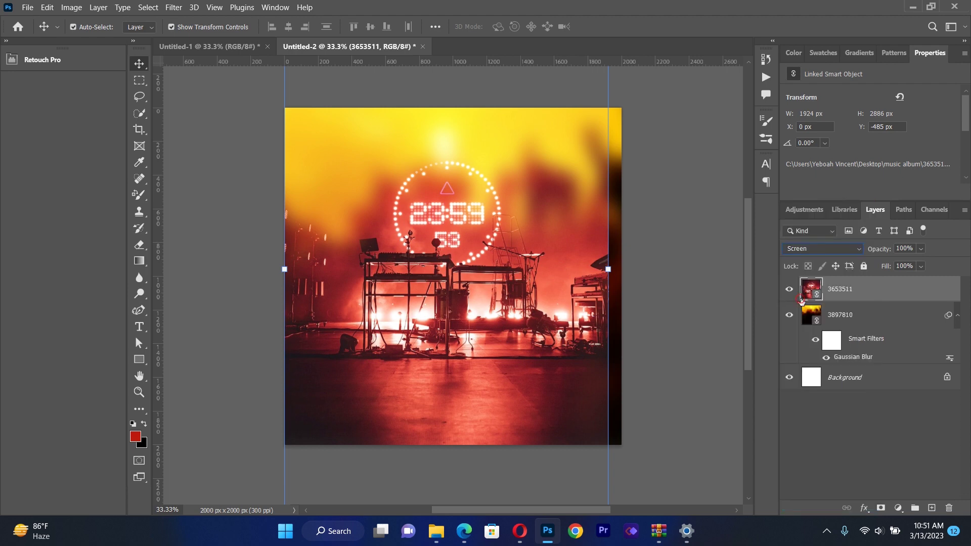
drag(471, 329, 549, 171)
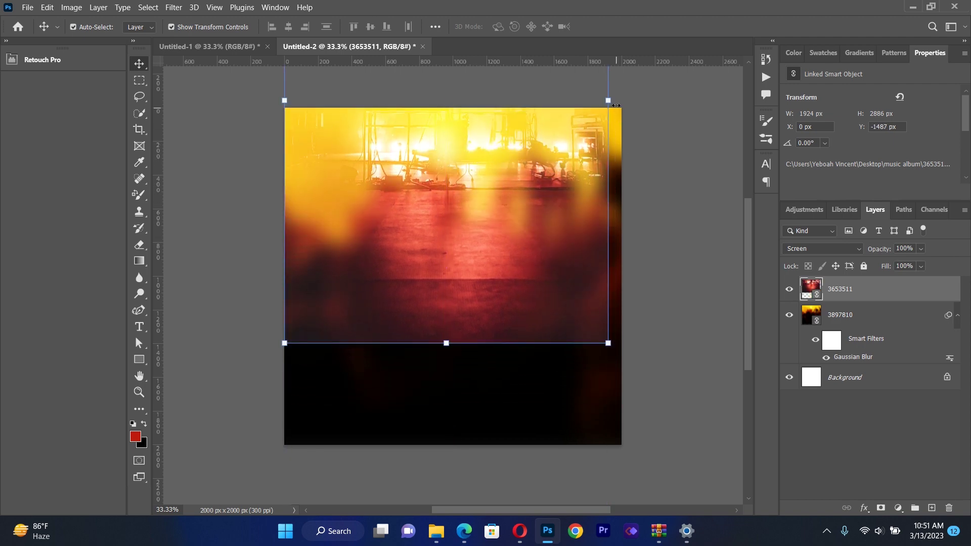
Step: Enlarge the stage image to about 49% so it spans the canvas width, keeping its lower edge about 1450 px down the canvas
drag(615, 104, 637, 104)
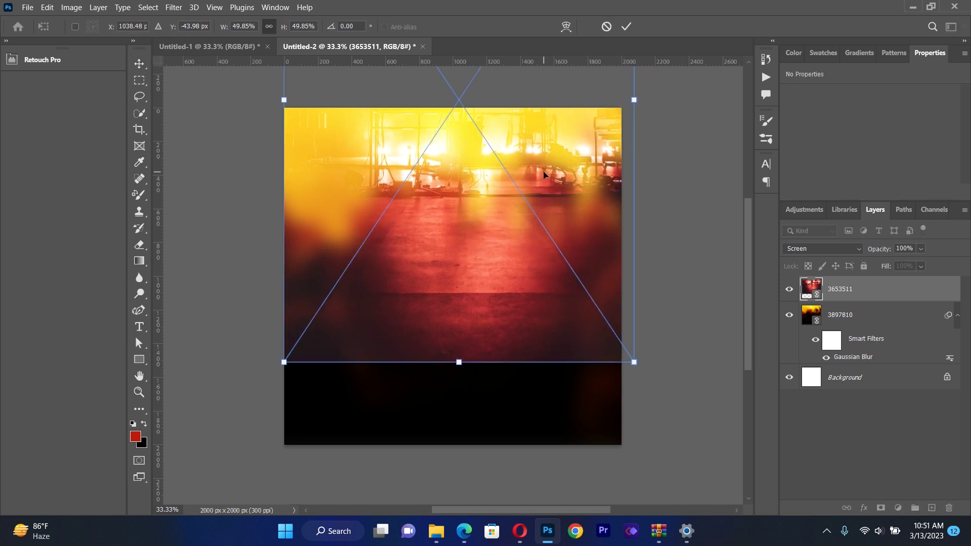
mouse_move(544, 175)
mouse_down()
mouse_move(543, 161)
mouse_move(541, 180)
mouse_up()
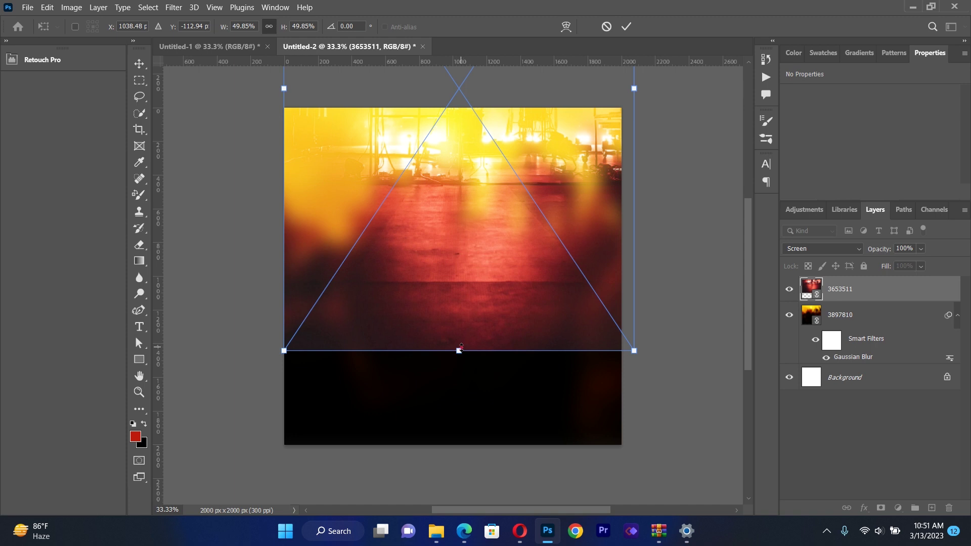
drag(458, 348, 459, 340)
drag(490, 256, 477, 264)
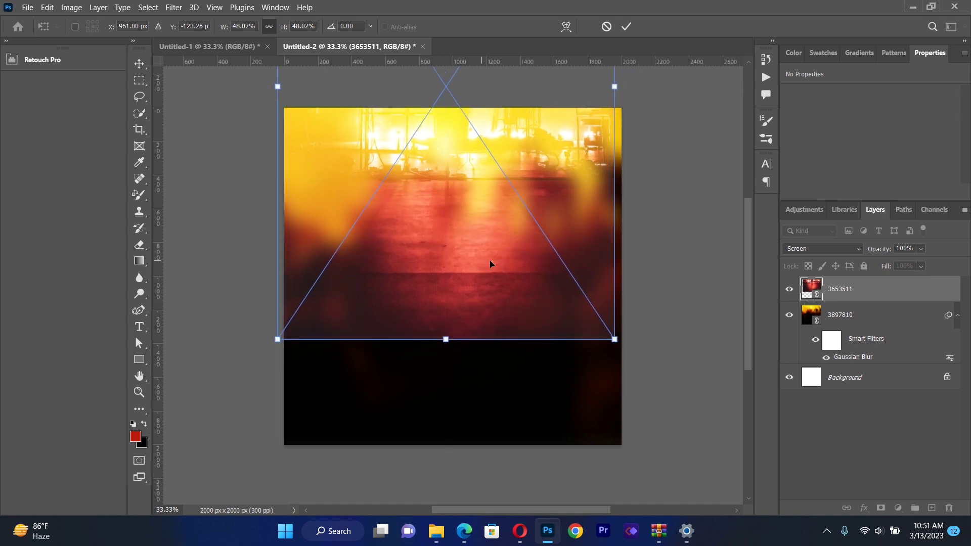
mouse_move(616, 343)
mouse_down()
mouse_move(632, 349)
mouse_move(623, 352)
mouse_up()
drag(541, 312, 541, 298)
click(139, 63)
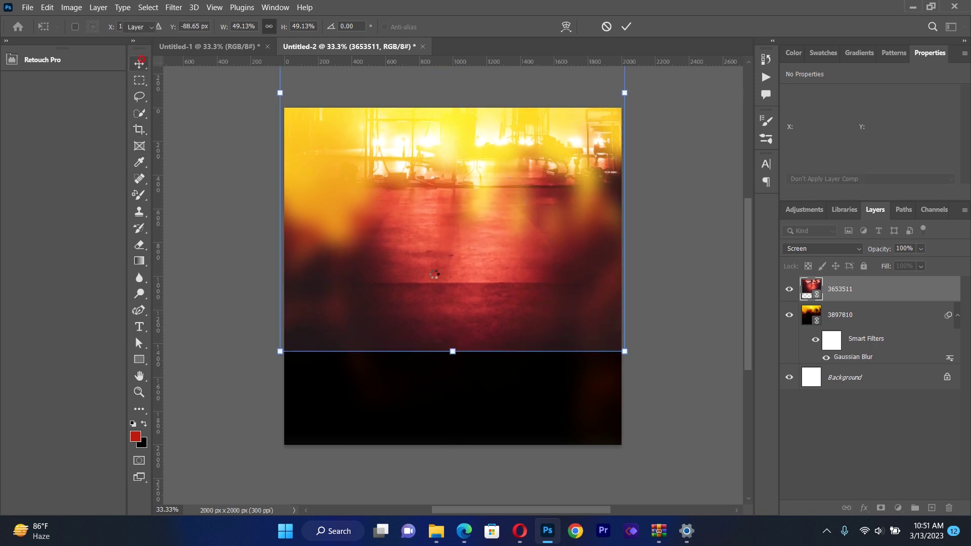
click(309, 394)
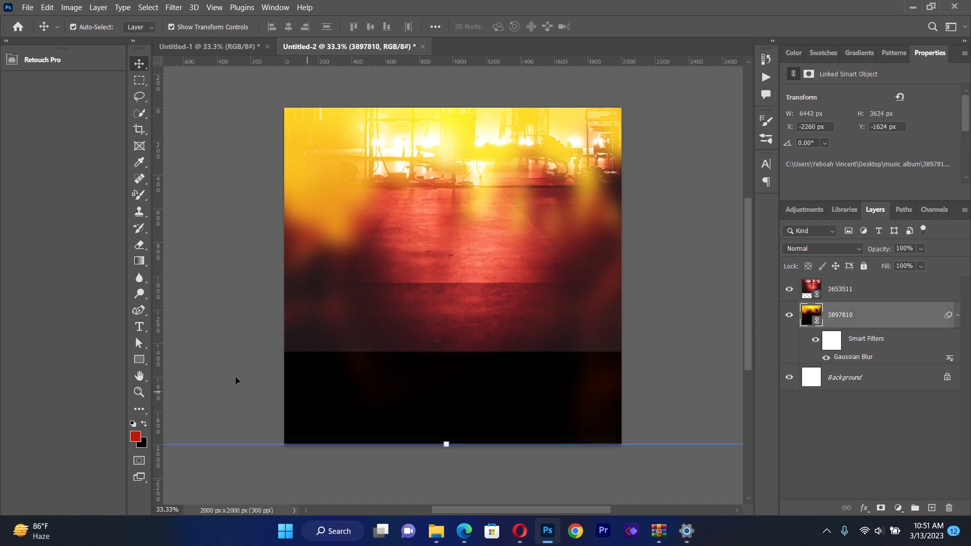
Step: Rasterize the 3653511 stage layer and fade out its lower edge with a soft 1457 px Eraser
click(137, 246)
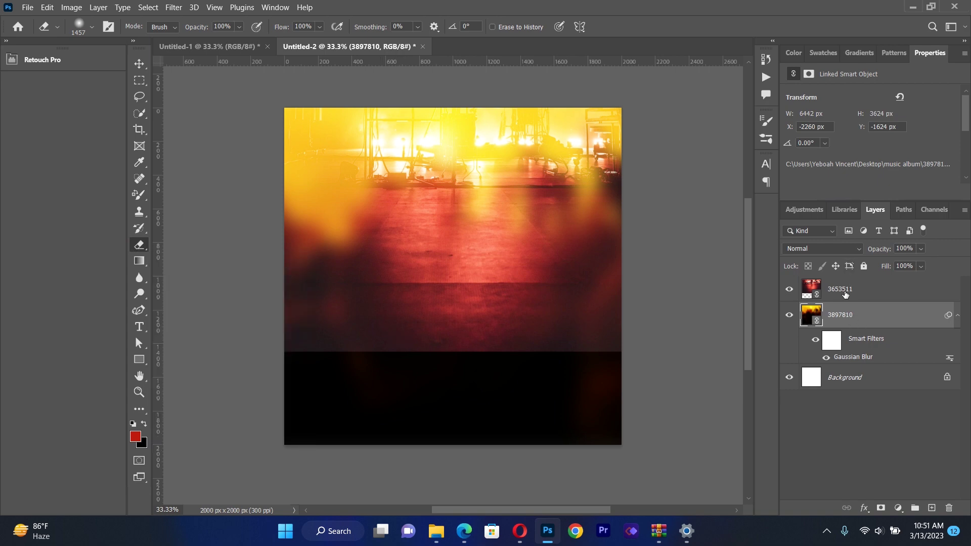
click(845, 292)
click(522, 351)
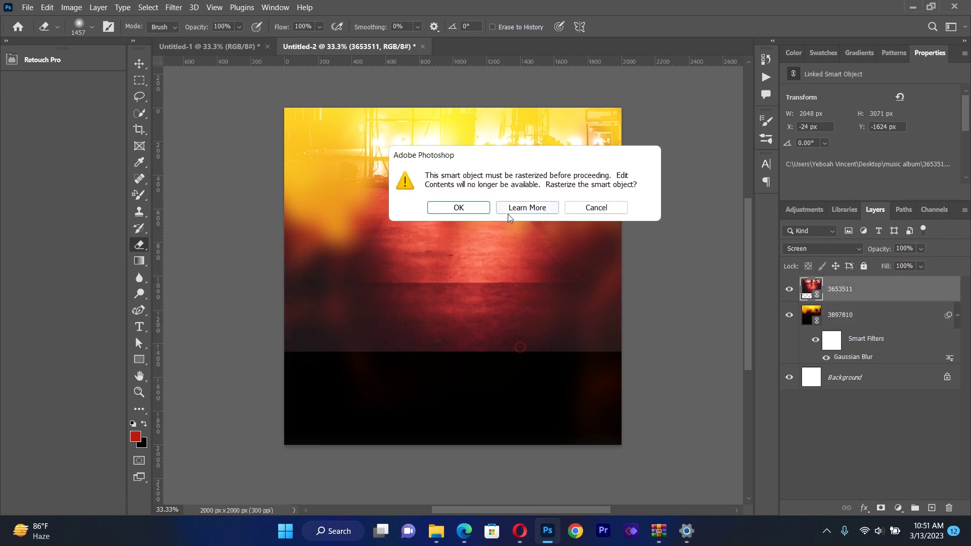
click(459, 207)
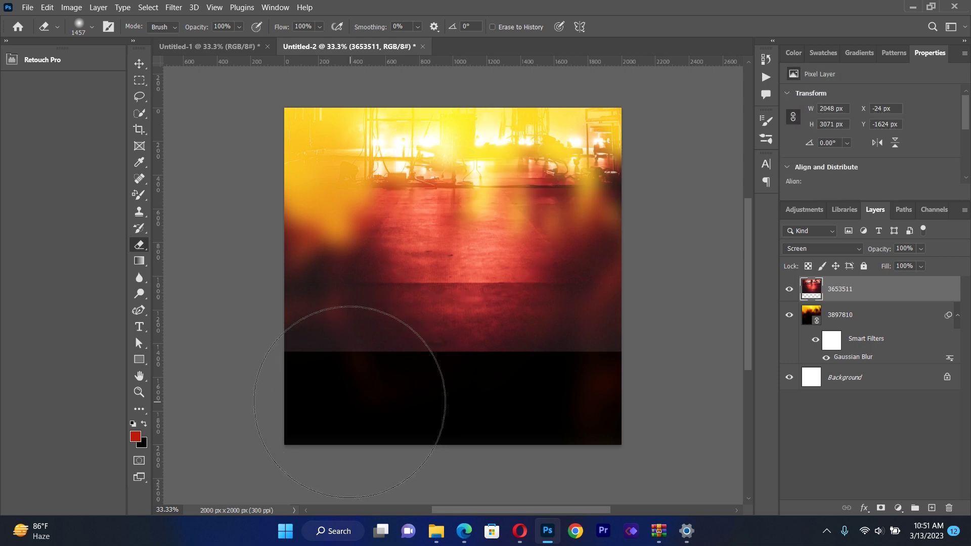
click(337, 403)
mouse_move(336, 405)
mouse_down()
mouse_move(412, 418)
mouse_move(427, 432)
mouse_move(559, 425)
mouse_move(607, 416)
mouse_move(683, 347)
mouse_up()
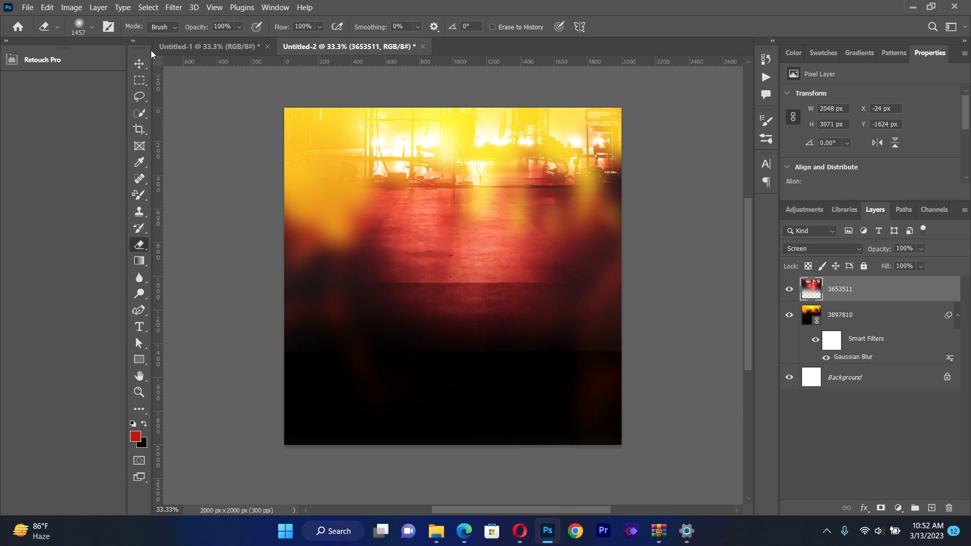
Step: Move the 3653511 stage layer slightly up and left to about X -48 px, Y -1663 px
click(206, 244)
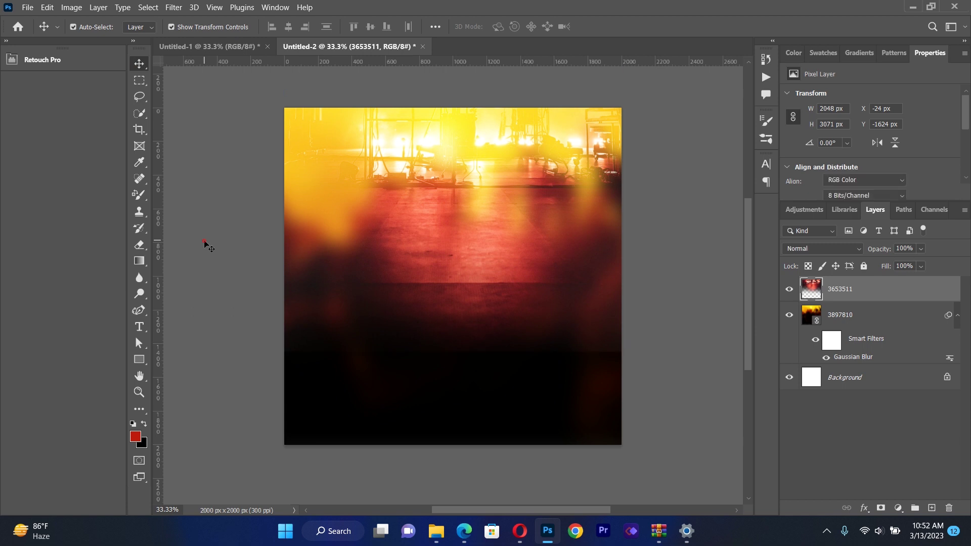
mouse_move(521, 285)
mouse_down()
mouse_move(515, 263)
mouse_move(518, 281)
mouse_up()
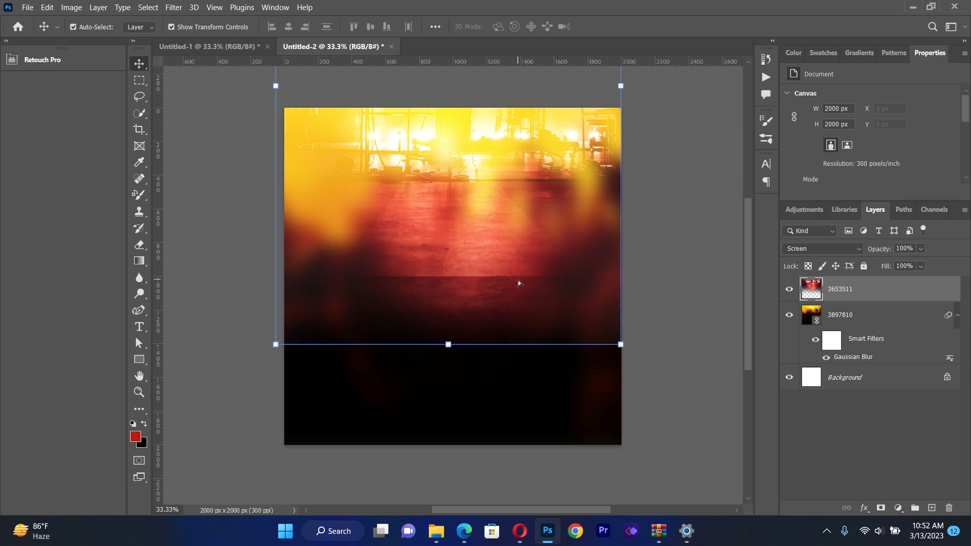
click(698, 268)
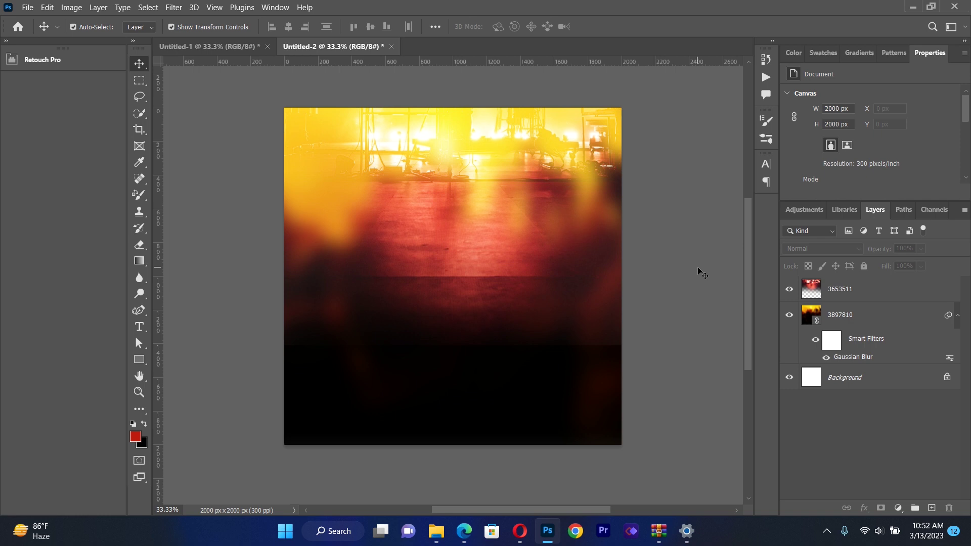
Step: Add a Curves adjustment layer on top and pull the RGB curve's upper midtones down to darken the background
click(899, 507)
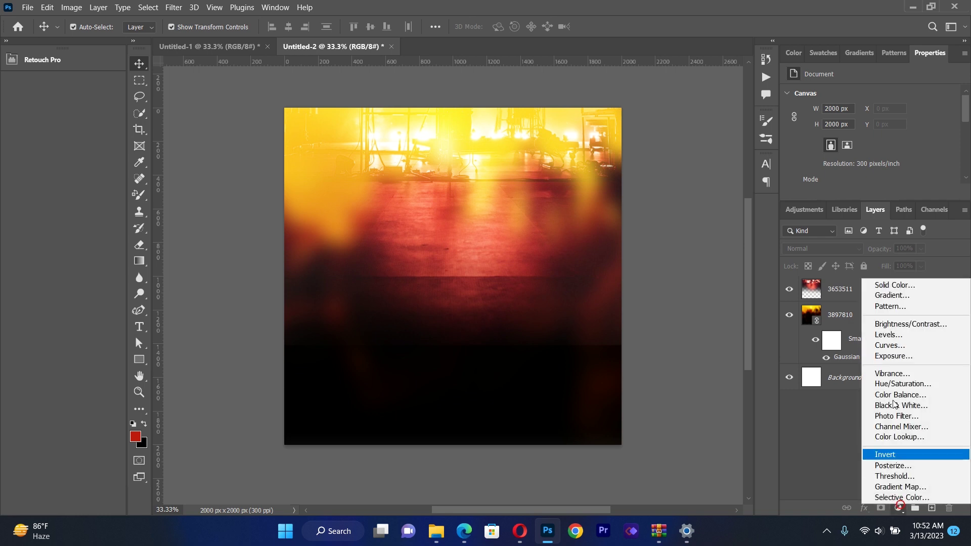
click(895, 347)
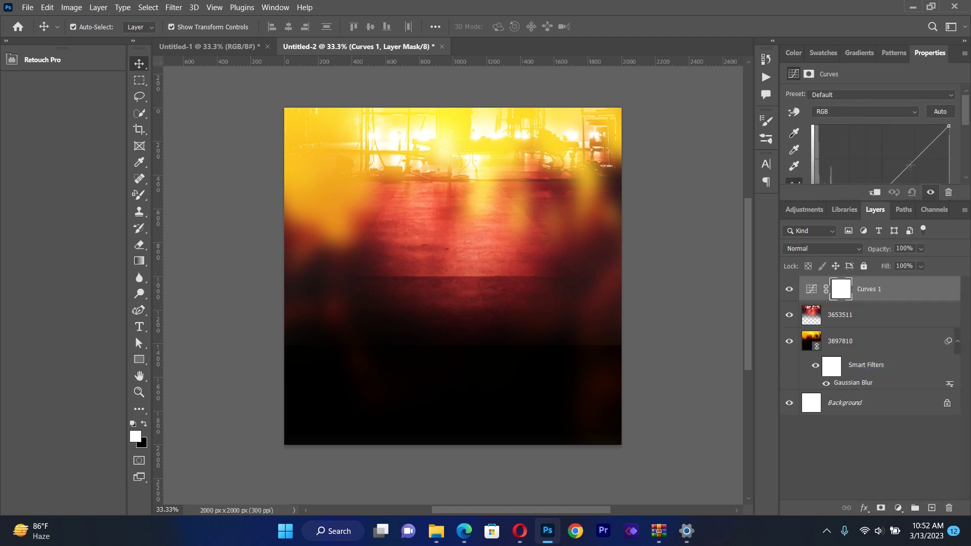
drag(909, 167, 918, 175)
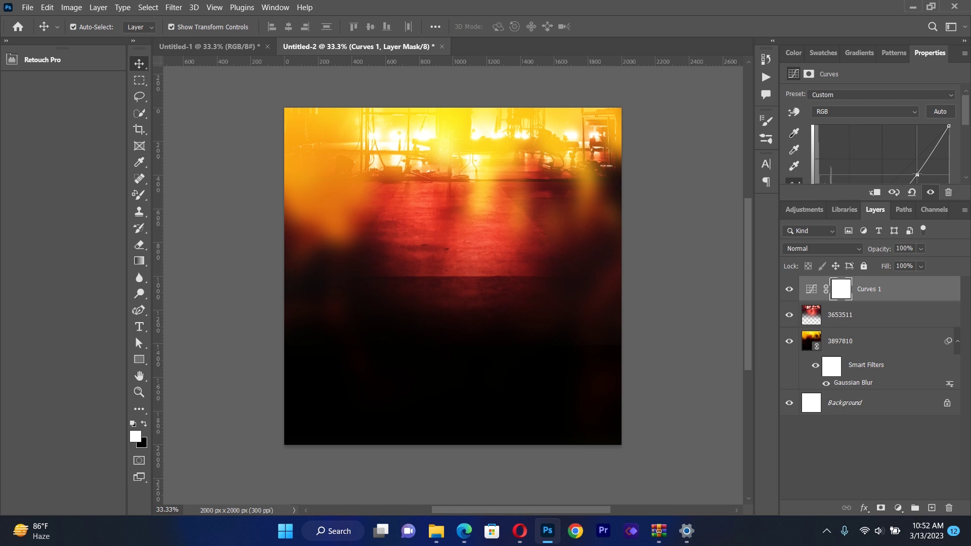
click(602, 240)
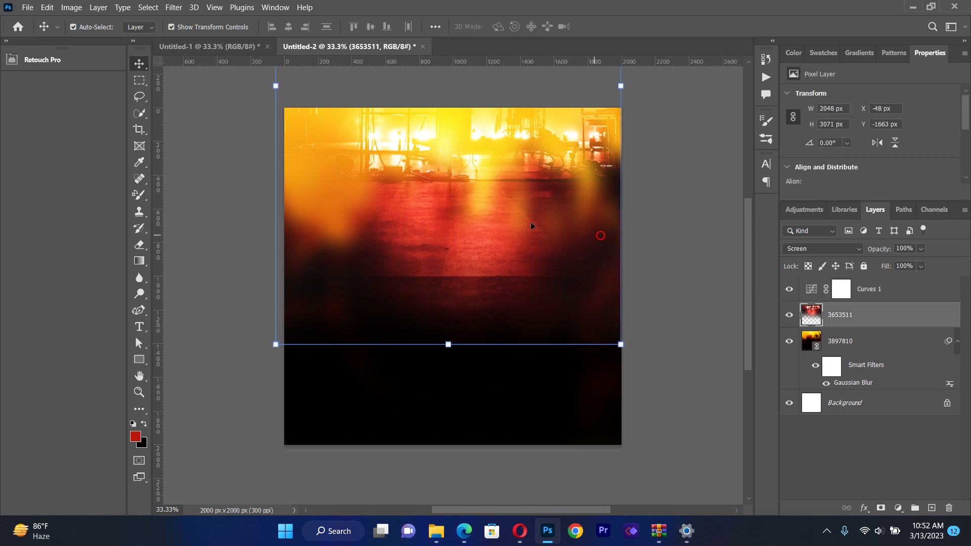
click(238, 217)
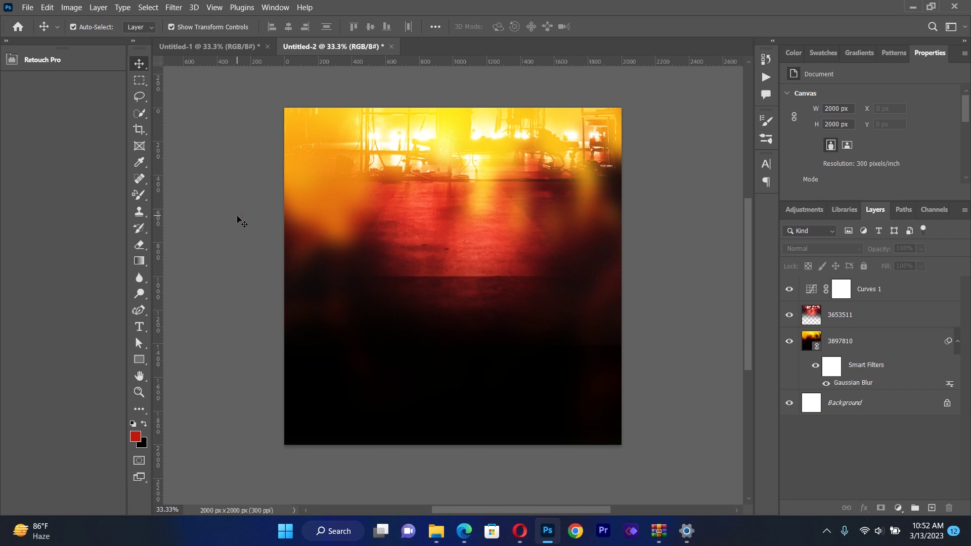
Step: Place man.png as a linked image and position its centre at about X 775 px, Y 1231 px
click(27, 7)
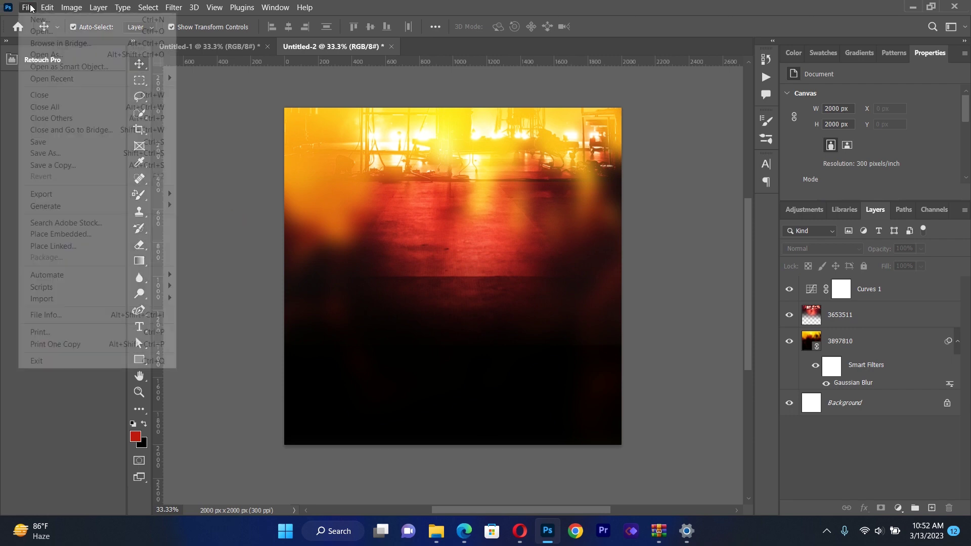
click(72, 247)
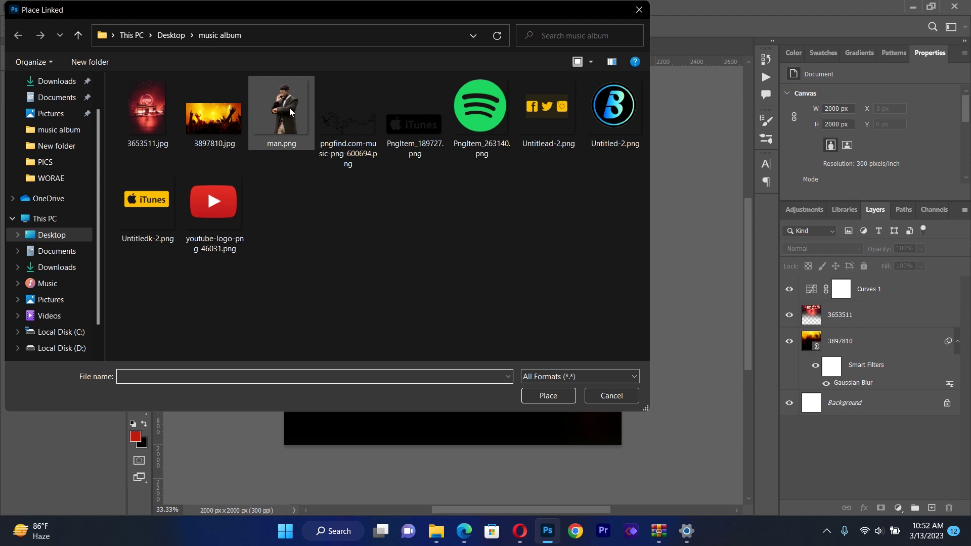
double_click(290, 108)
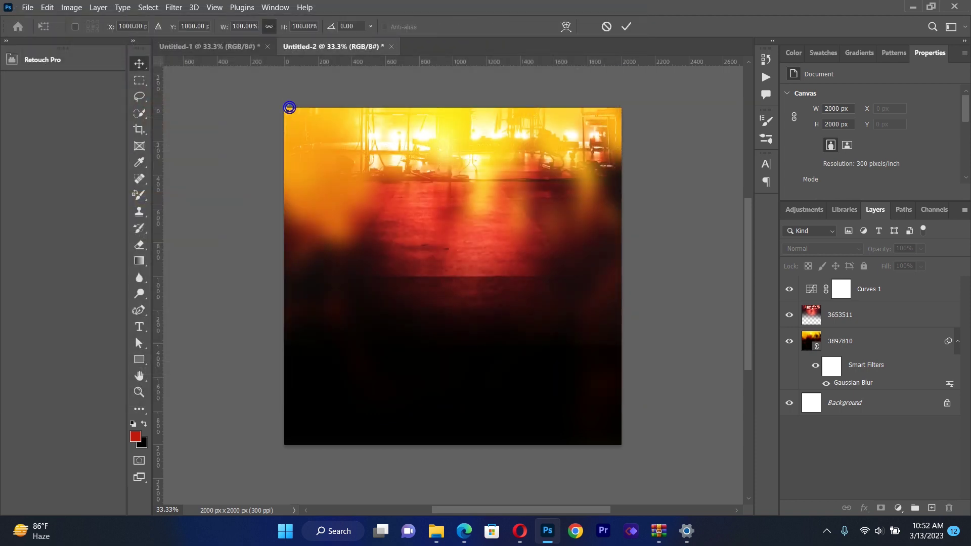
drag(469, 230, 431, 282)
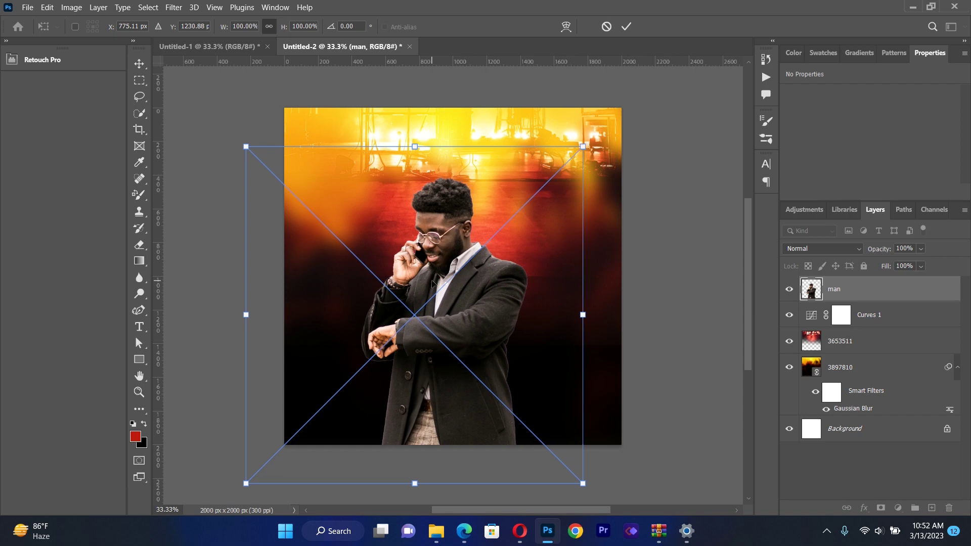
Step: Scale the man image to about 110% and position its centre at about X 810 px, Y 1245 px
drag(590, 315, 630, 314)
drag(532, 331, 517, 332)
drag(615, 130, 611, 134)
drag(500, 274, 506, 275)
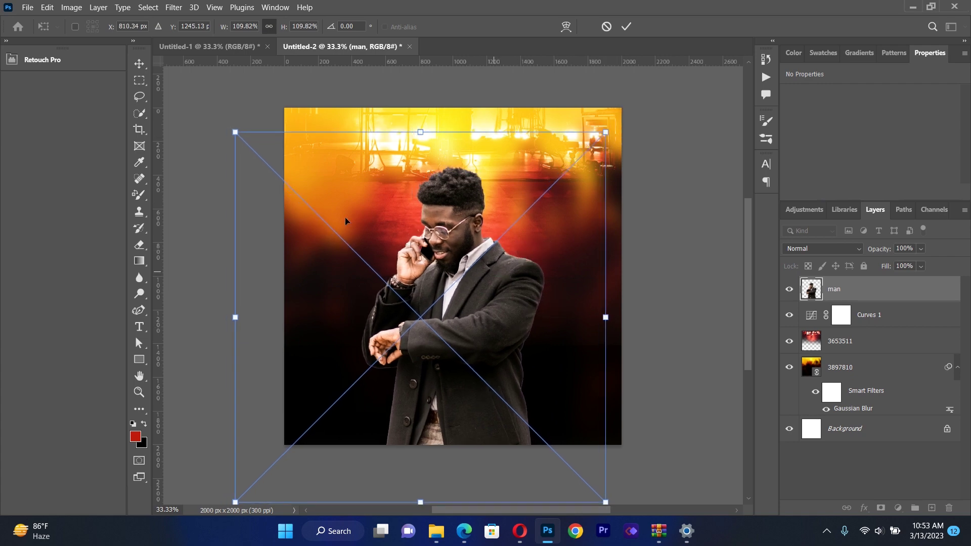
click(143, 68)
click(193, 195)
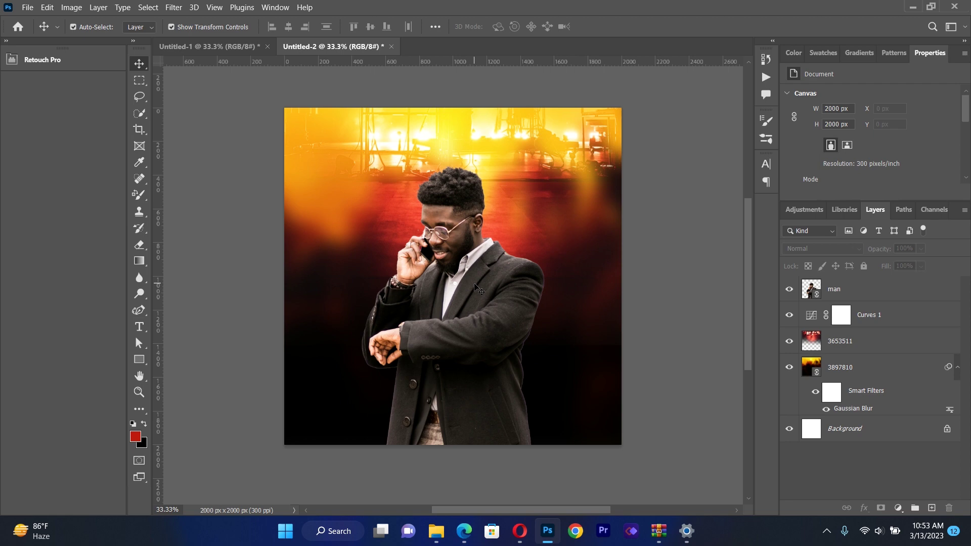
Step: Draw a wide paragraph text box over the canvas's lower half and enter the title "I SERVE A LIVING GOD"
click(139, 327)
drag(312, 256, 603, 428)
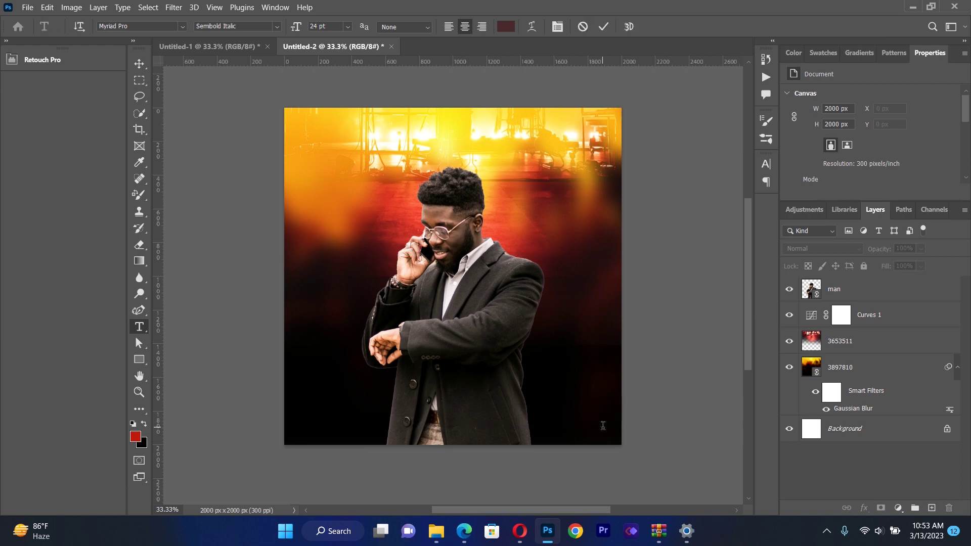
key(BackSpace)
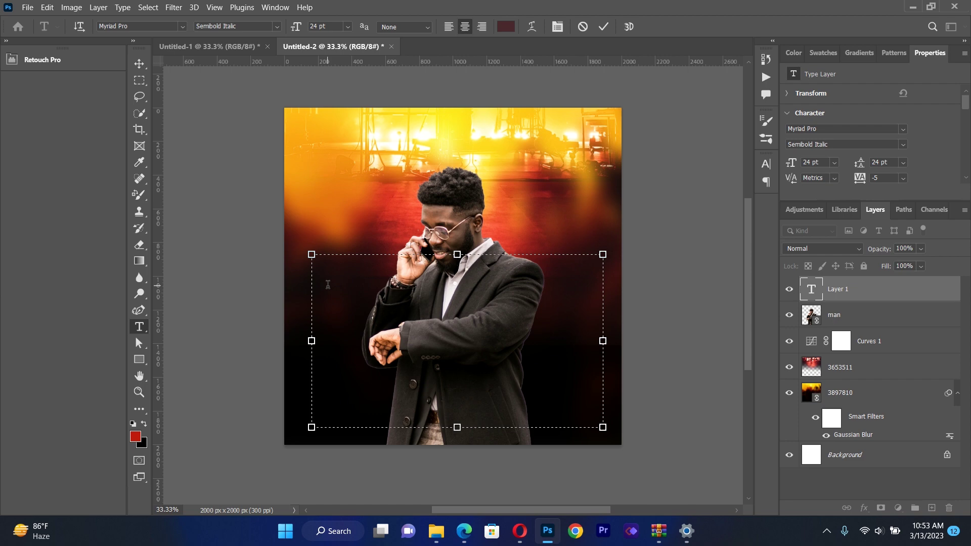
text(ser)
key(BackSpace)
key(BackSpace)
key(BackSpace)
text(USER)
text(NA)
text(ME)
text( AN)
text(N)
text(HT)
text(GO)
Step: Change the whole title's text color to white
key(ctrl+a)
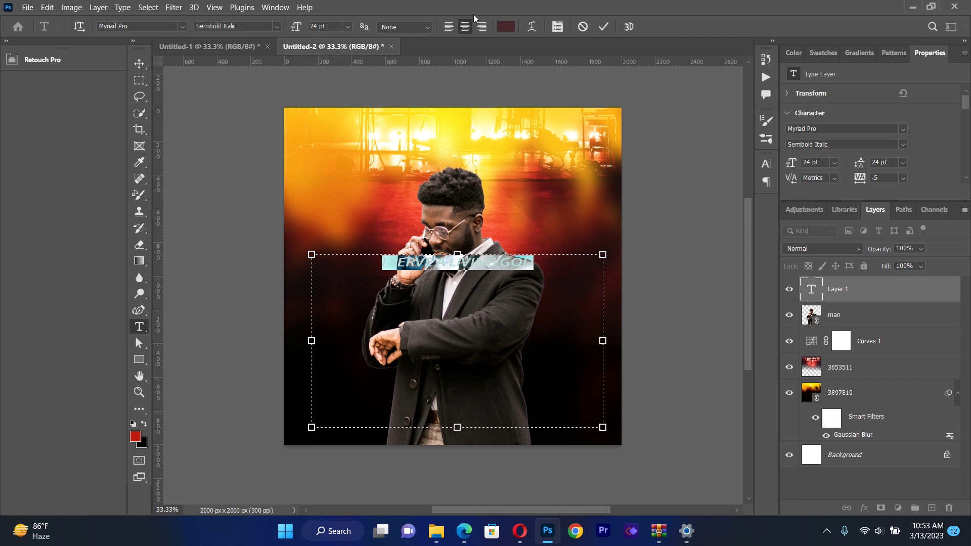
click(506, 26)
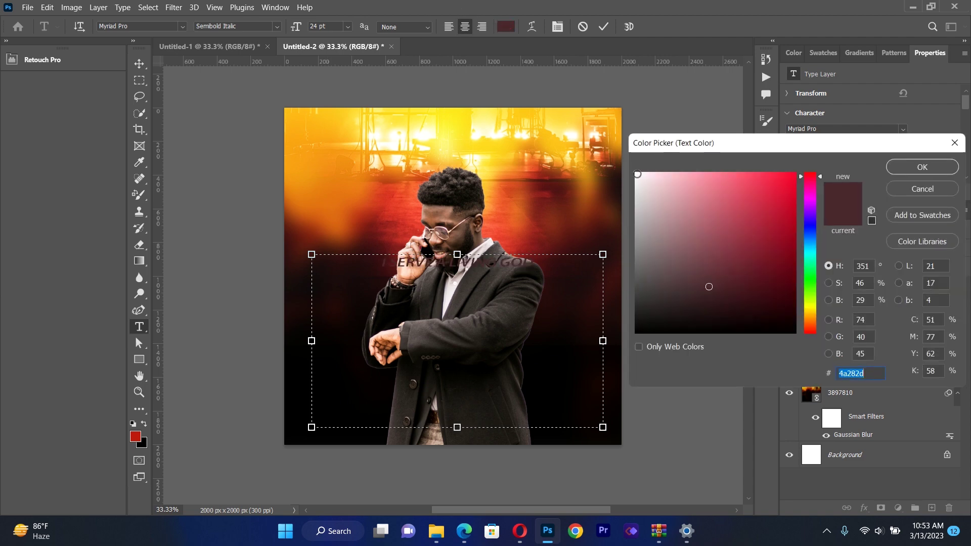
click(637, 175)
click(923, 168)
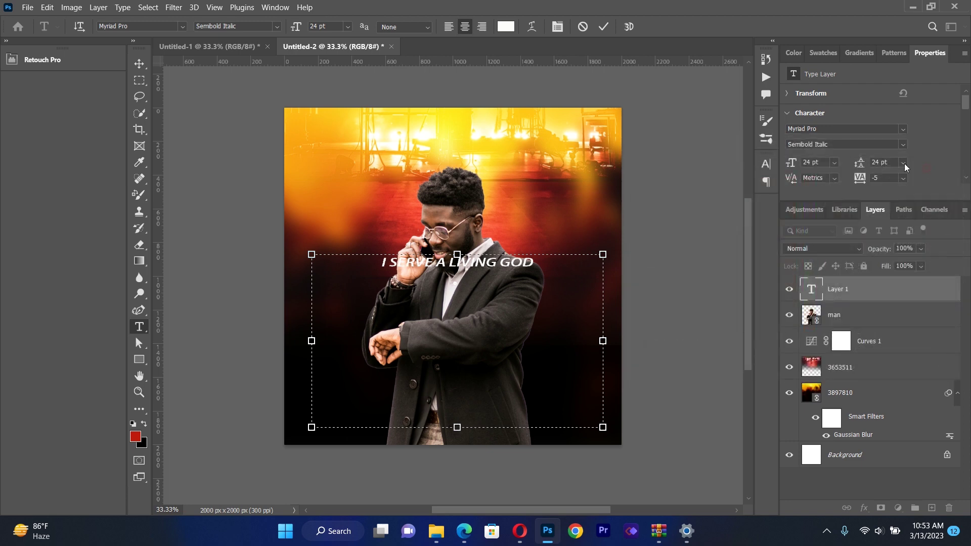
Step: Enlarge the title text to 72 pt and refine its size to 80 pt
click(349, 27)
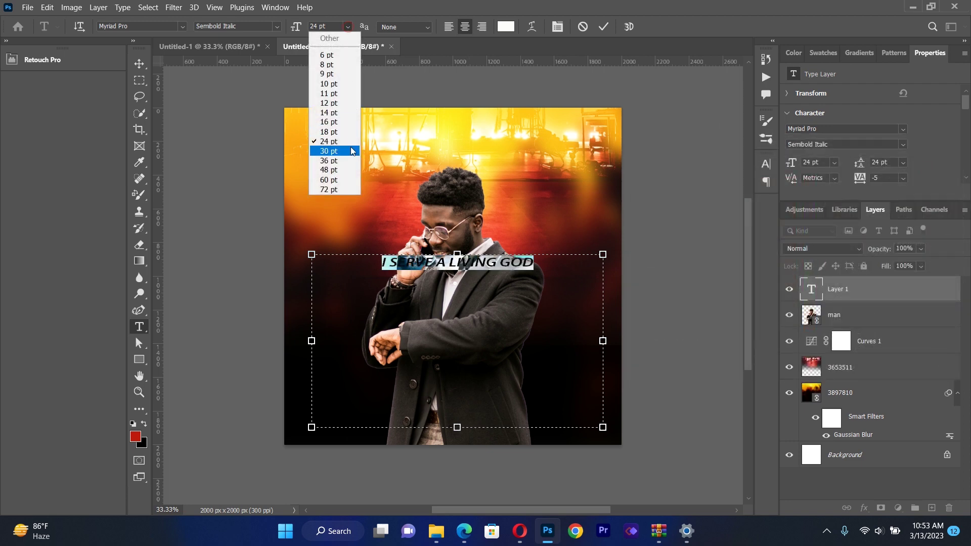
click(336, 186)
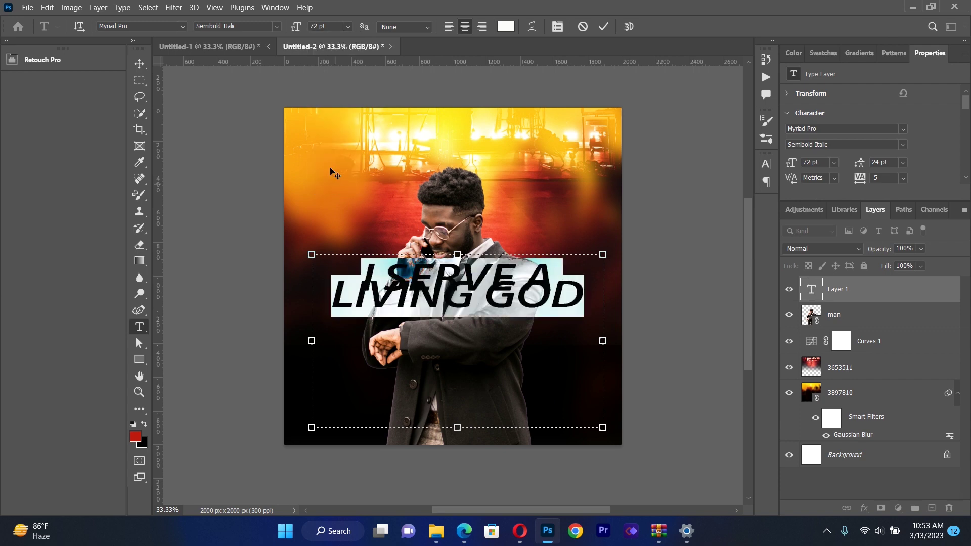
click(317, 26)
key(BackSpace)
key(BackSpace)
text(80)
click(268, 93)
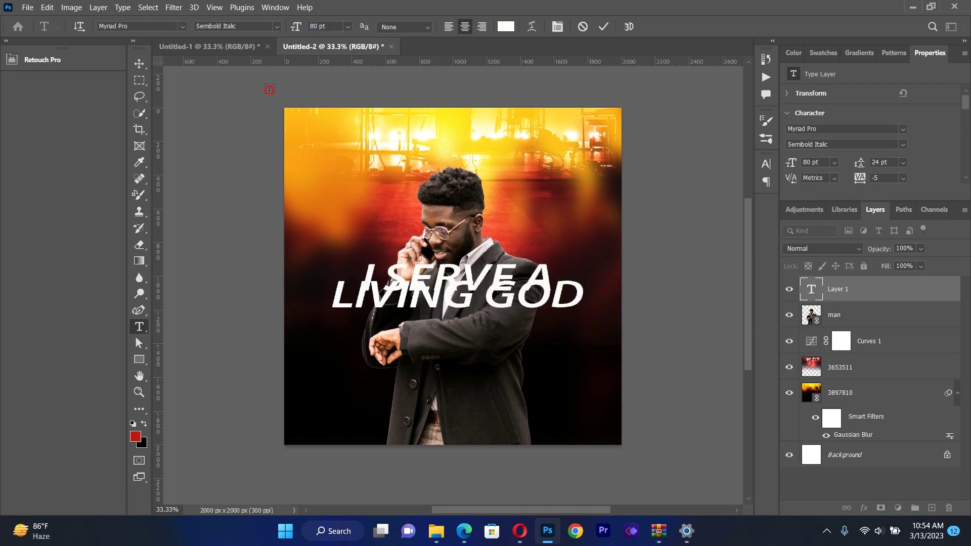
Step: Change the whole title's font to Franklin Gothic Demi and widen its text box slightly on the right
click(438, 301)
key(ctrl+a)
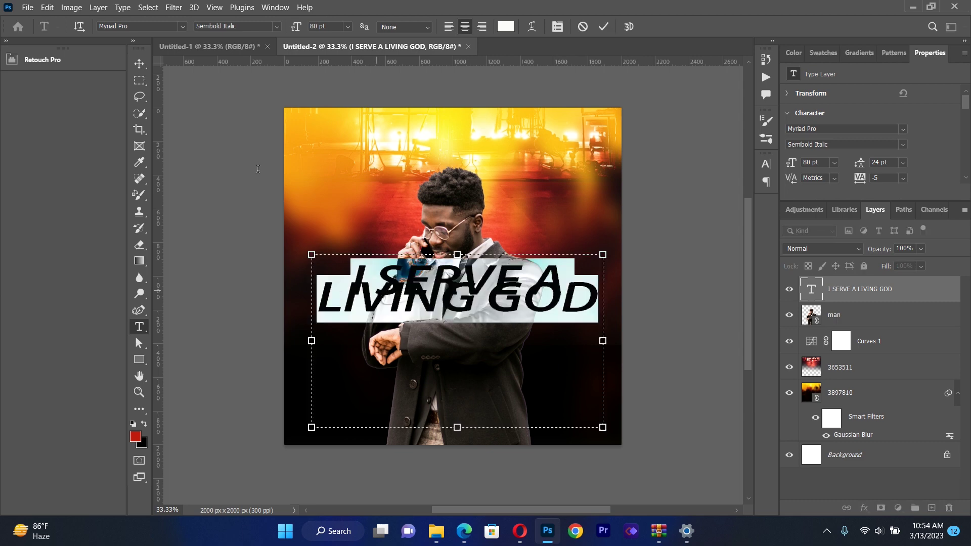
click(182, 25)
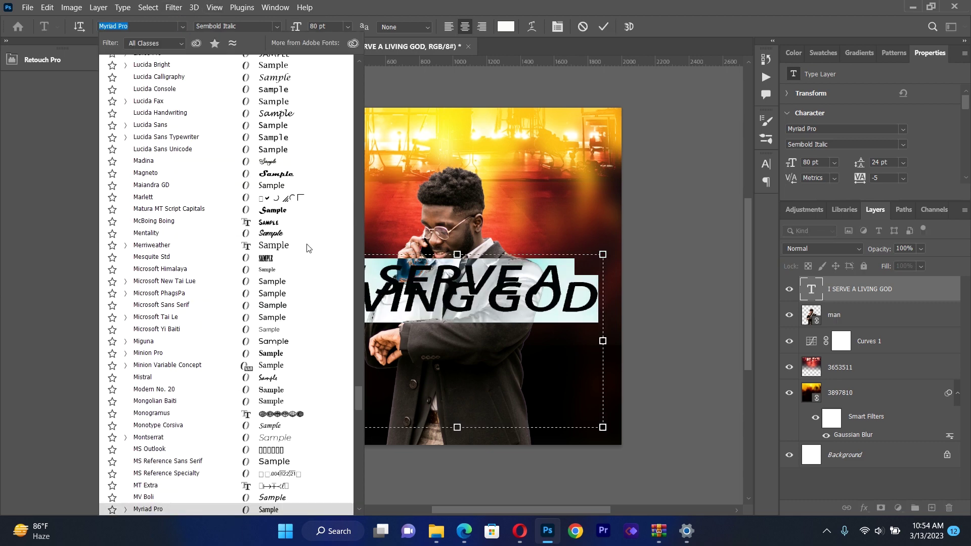
scroll(357, 379, up, 20)
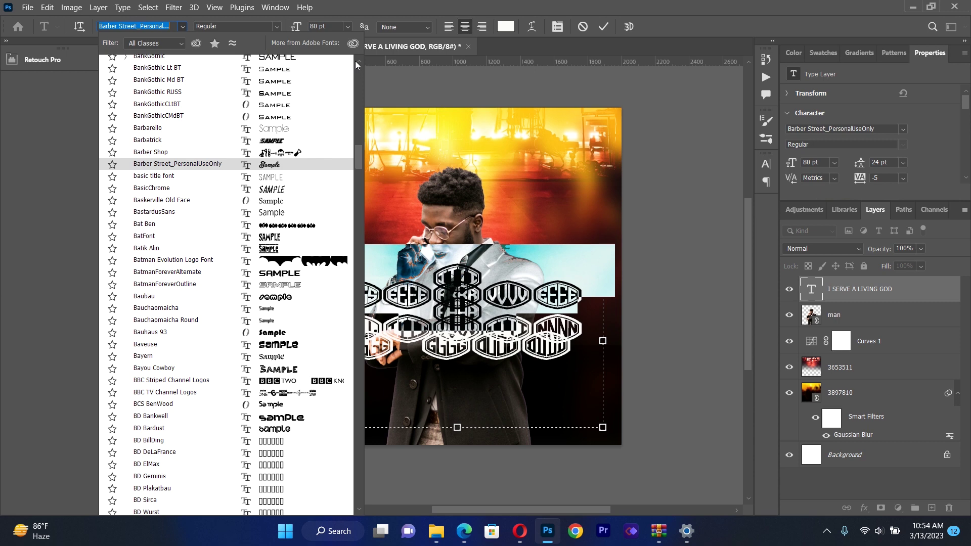
scroll(355, 61, up, 10)
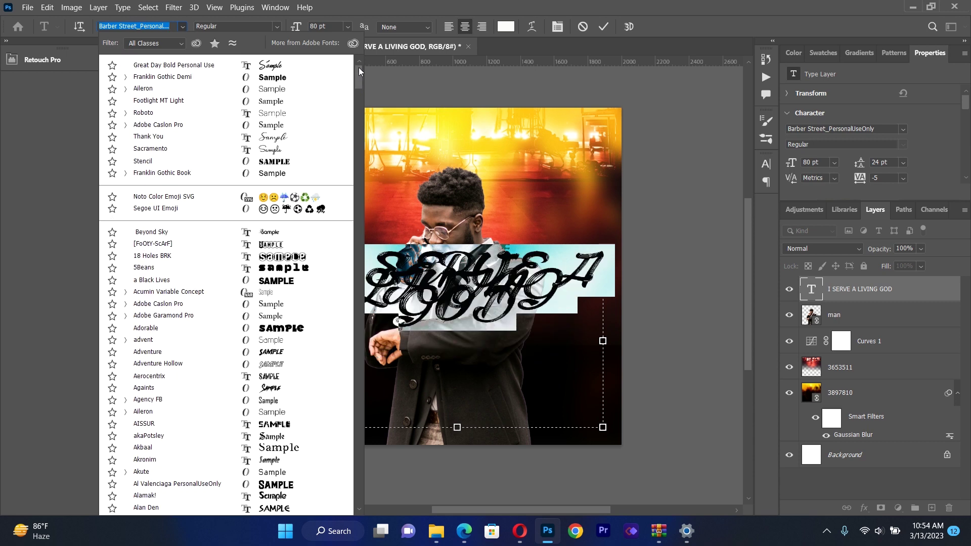
click(280, 81)
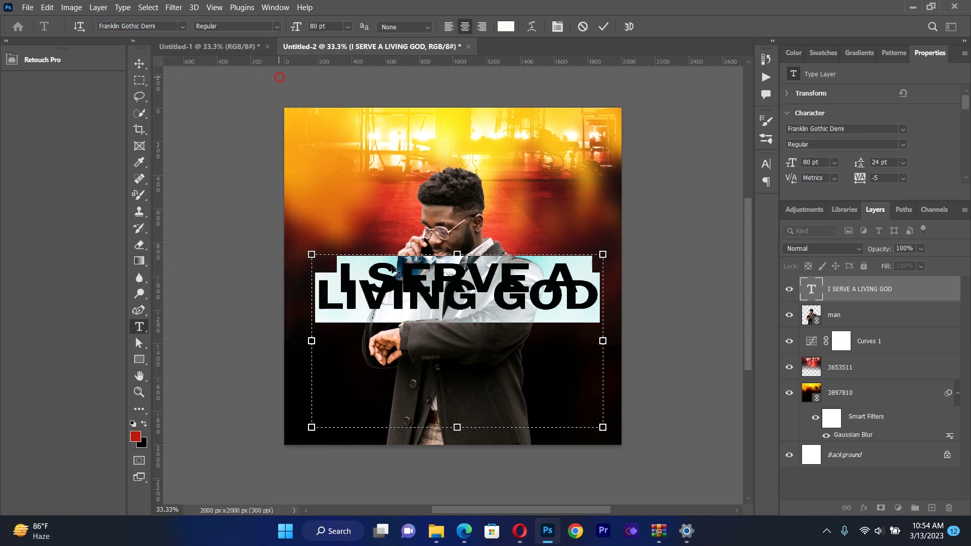
drag(606, 345, 613, 348)
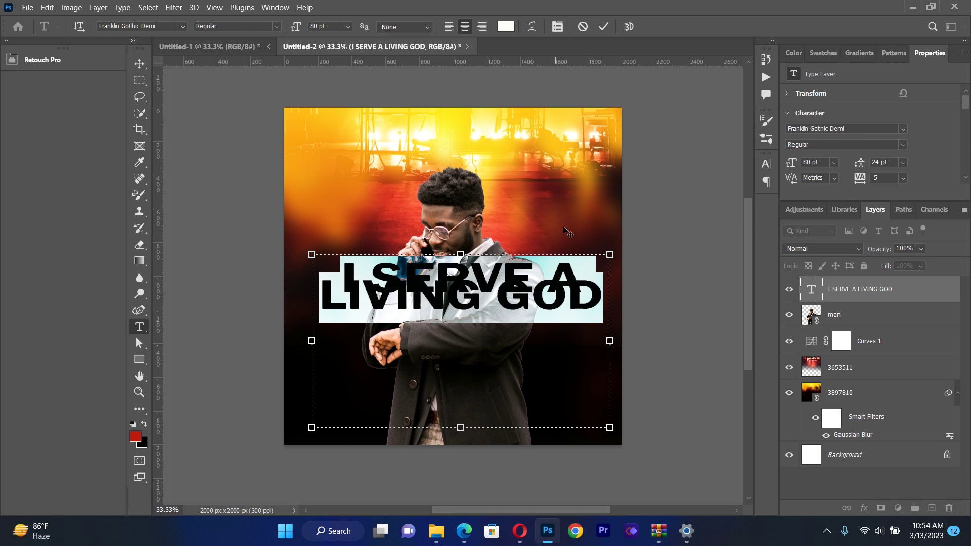
Step: Increase the title's leading to 50 pt and refine it to 45 pt
click(557, 27)
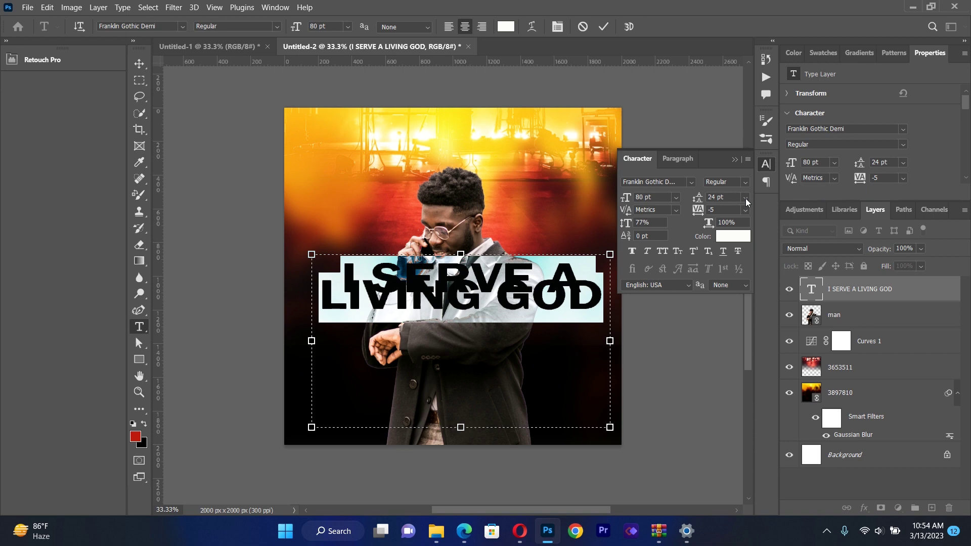
click(714, 196)
key(BackSpace)
key(BackSpace)
text(50)
click(706, 138)
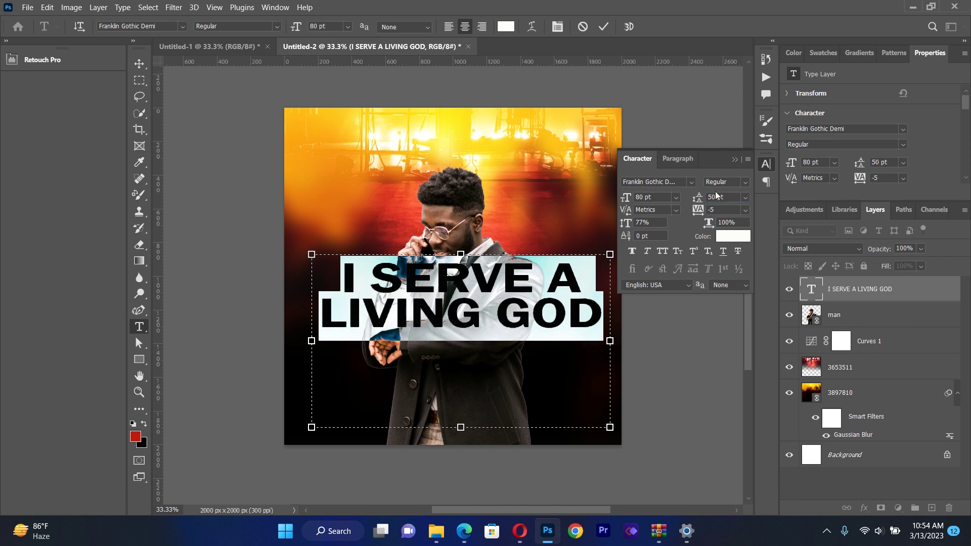
double_click(715, 197)
key(BackSpace)
text(45)
click(703, 104)
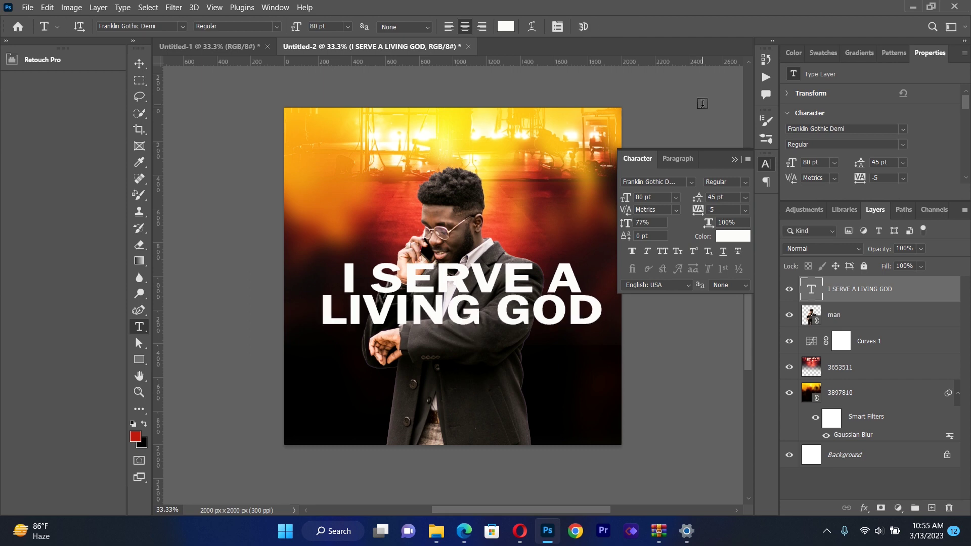
click(735, 159)
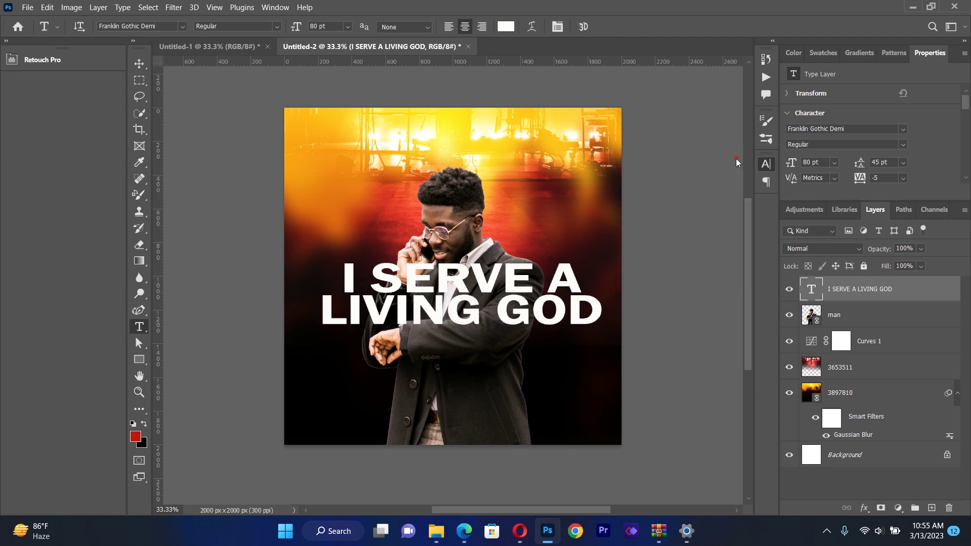
Step: Shift the title slightly left and down to centre it horizontally on the canvas, and duplicate its text layer
click(143, 61)
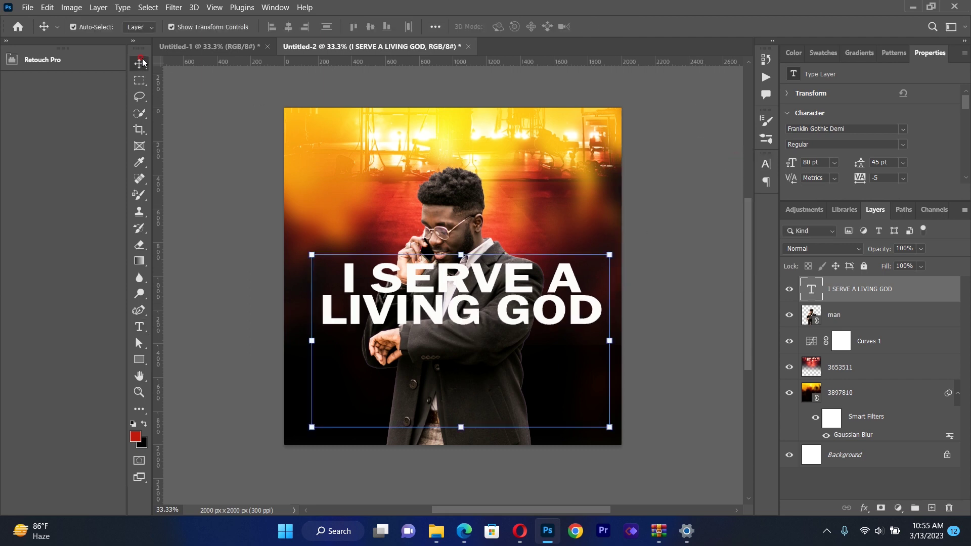
drag(416, 286, 414, 288)
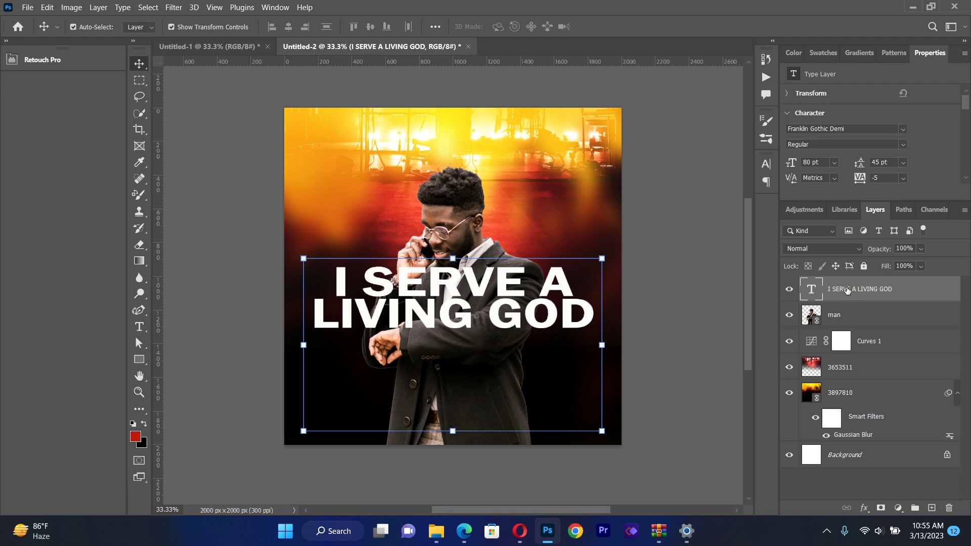
key(ctrl+j)
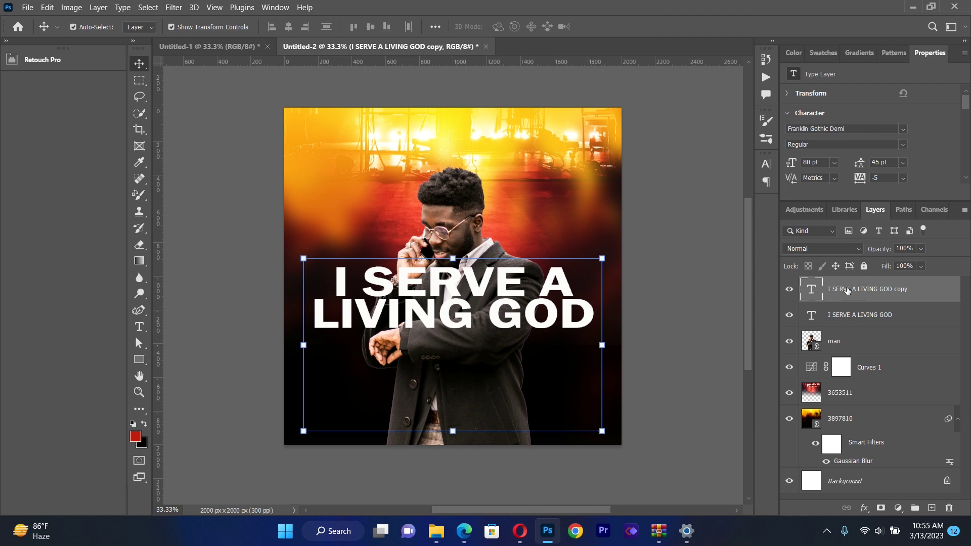
Step: Move the duplicate title layer below the man layer and reduce the original title layer's fill to 0%
click(847, 290)
drag(847, 290, 846, 355)
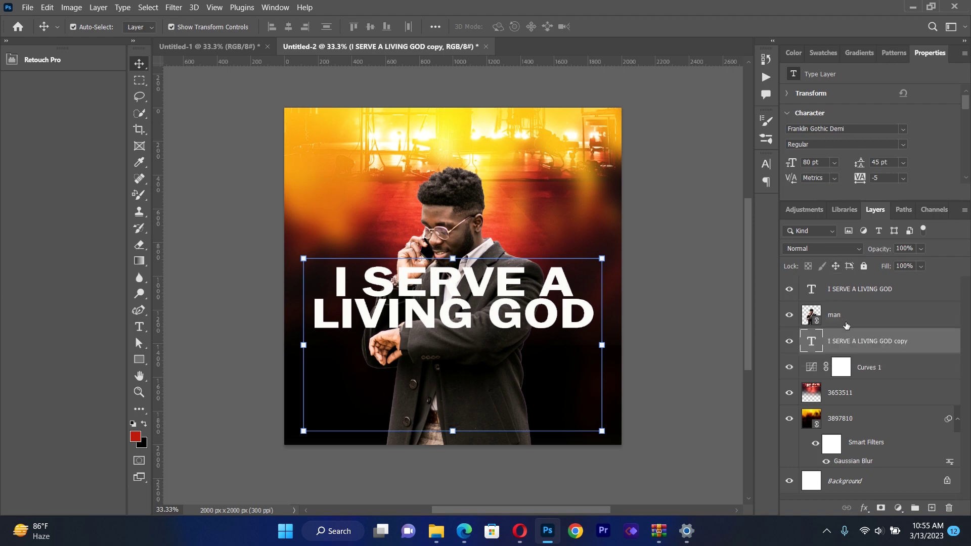
click(856, 290)
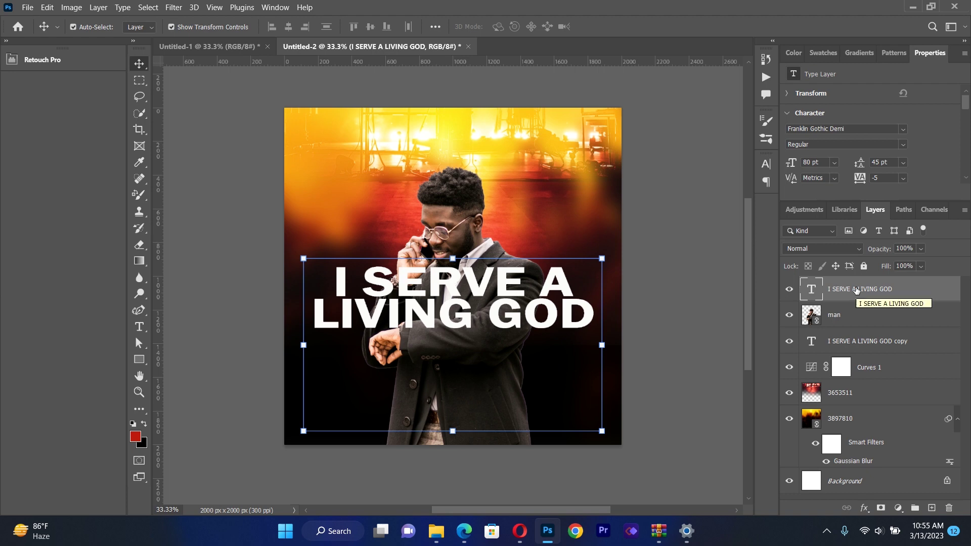
click(921, 266)
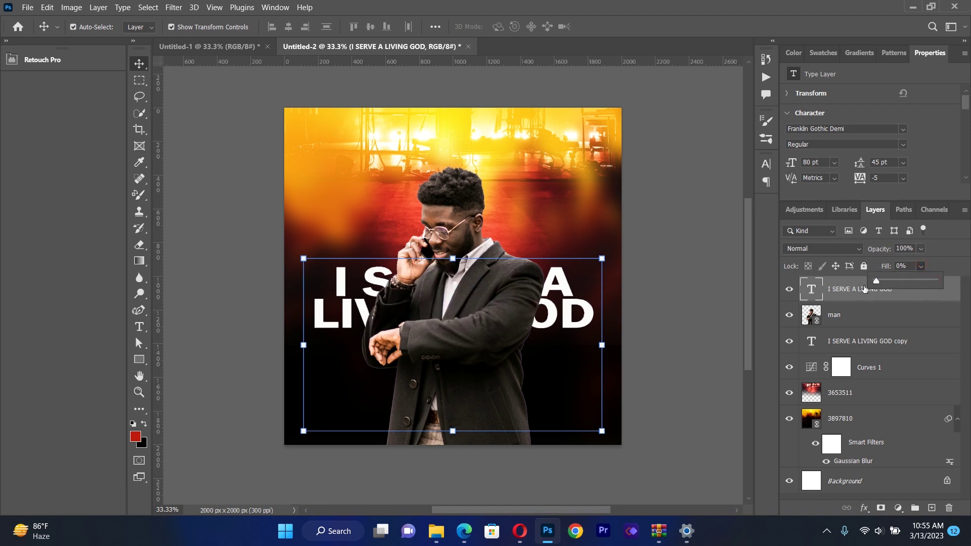
click(857, 290)
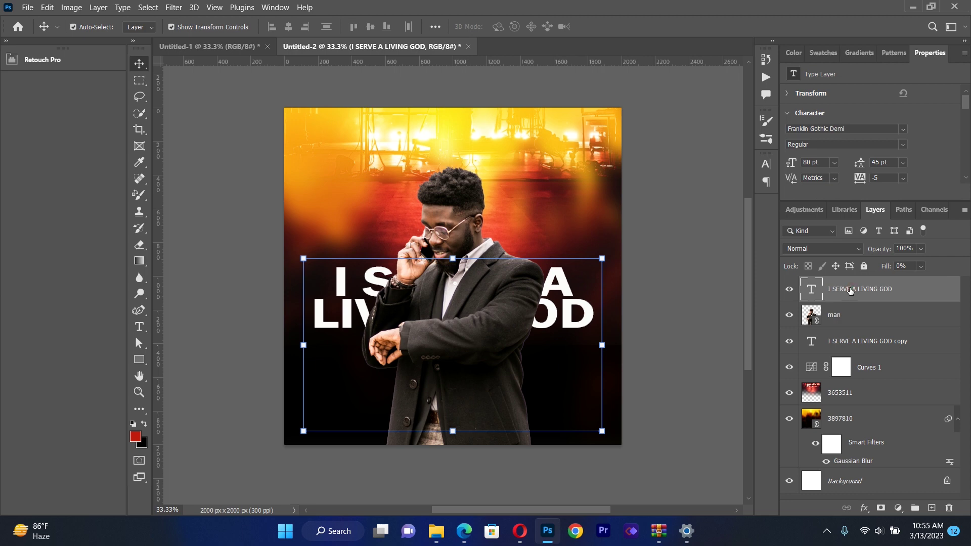
Step: Add a white 4 px outside stroke at 100% opacity to the original title layer
click(865, 508)
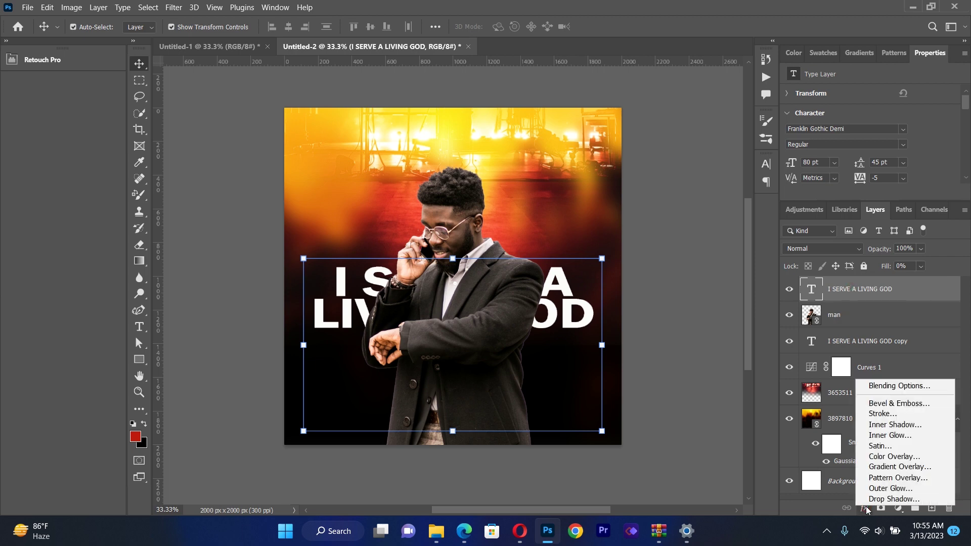
click(881, 419)
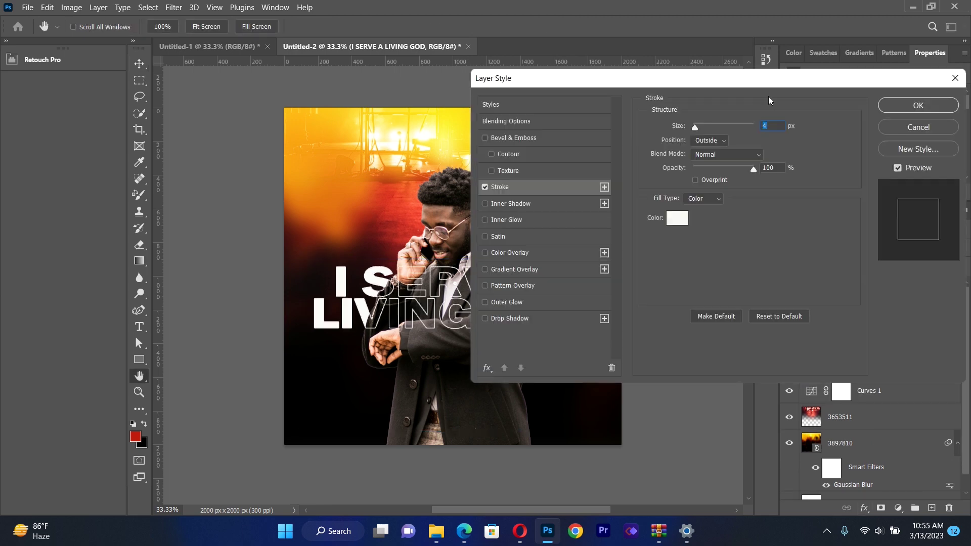
drag(762, 86, 877, 78)
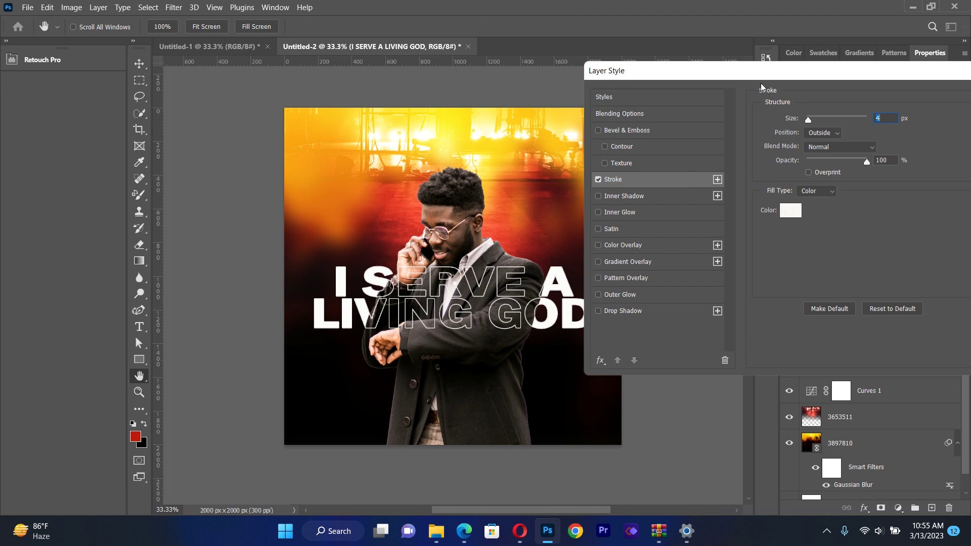
drag(758, 73, 513, 128)
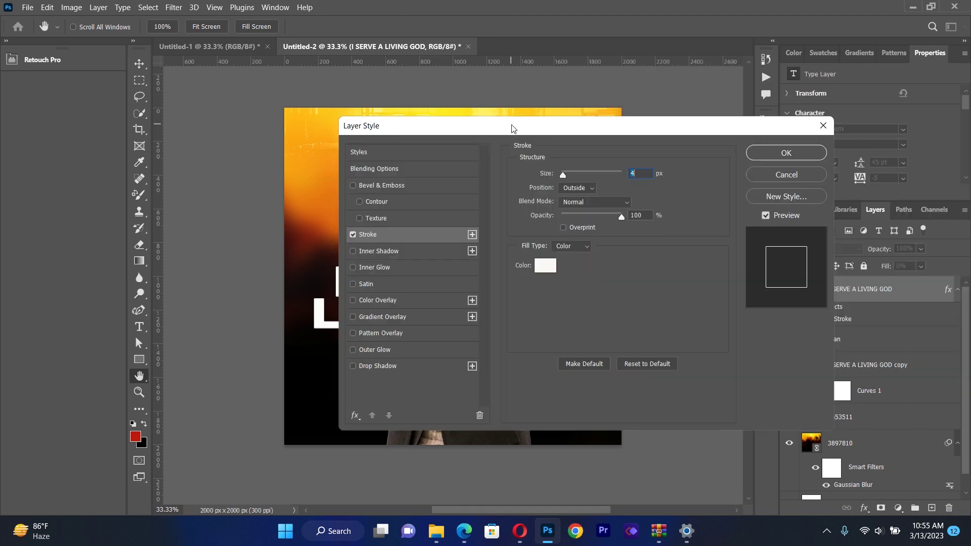
click(788, 153)
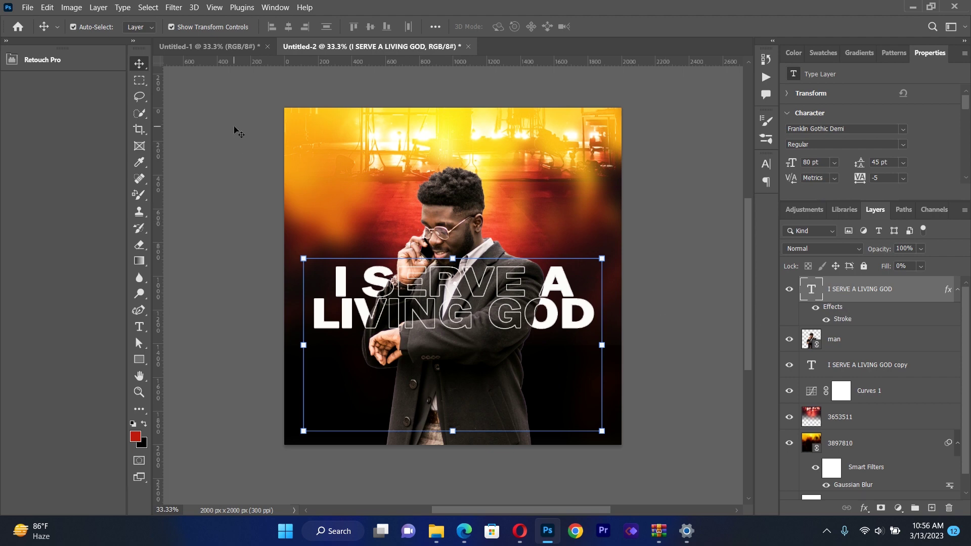
click(204, 175)
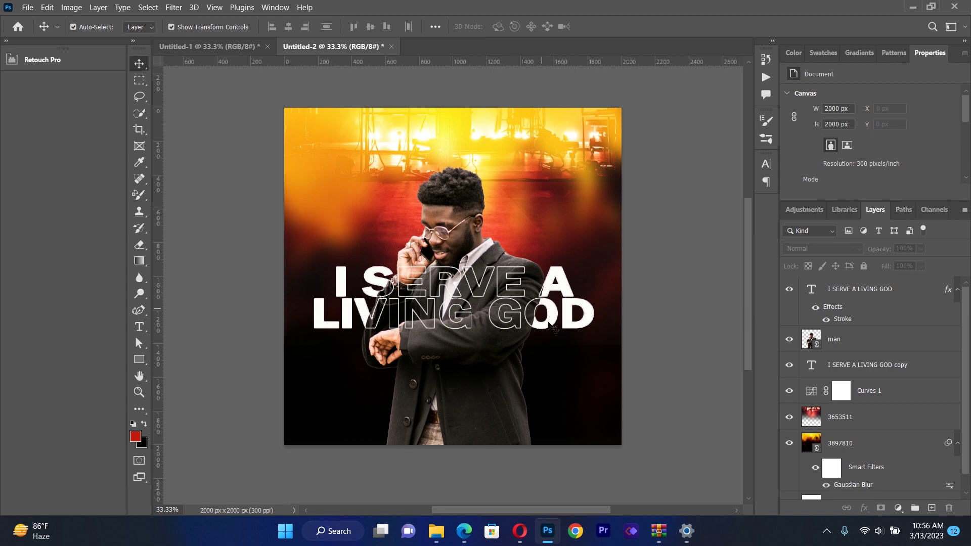
Step: Place a vertical guide at the canvas centre and a horizontal guide through the title's upper line
click(470, 241)
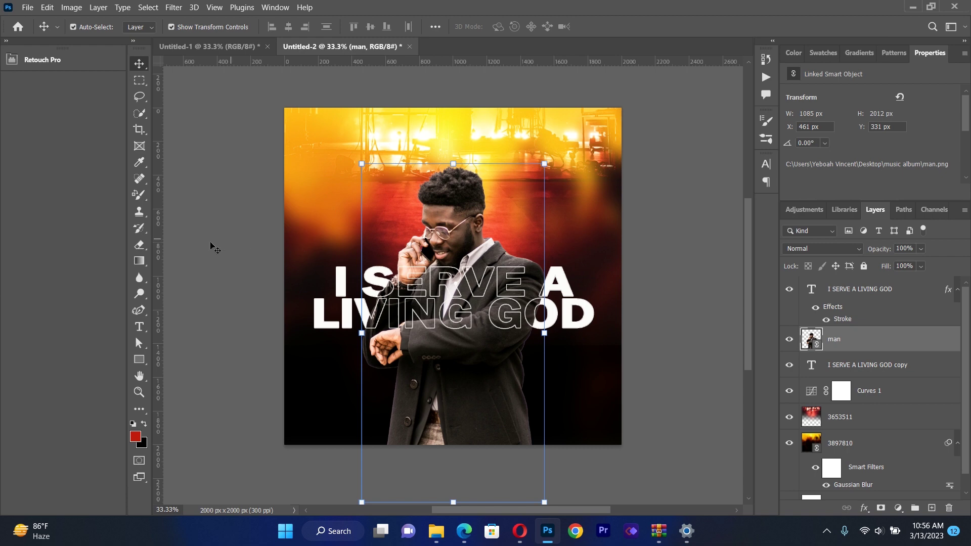
click(212, 264)
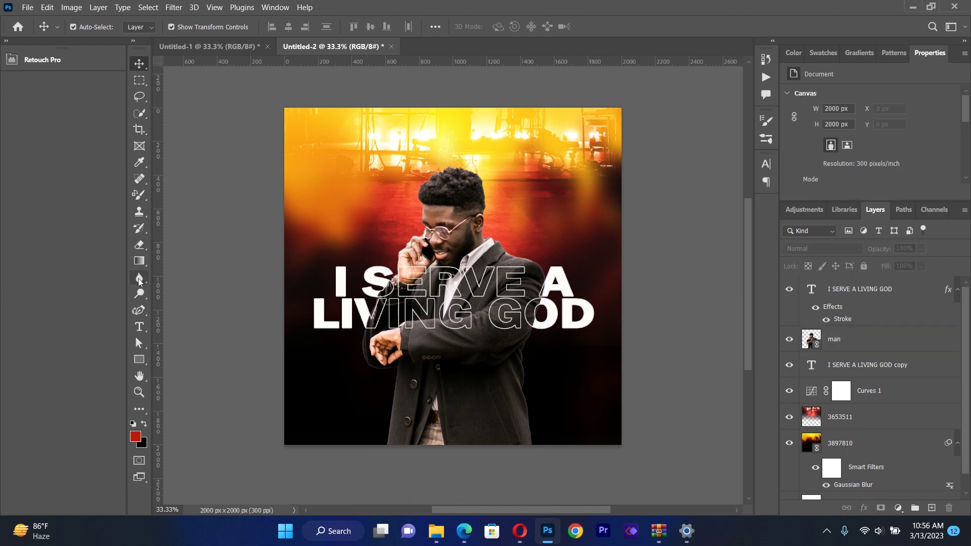
drag(155, 279, 452, 234)
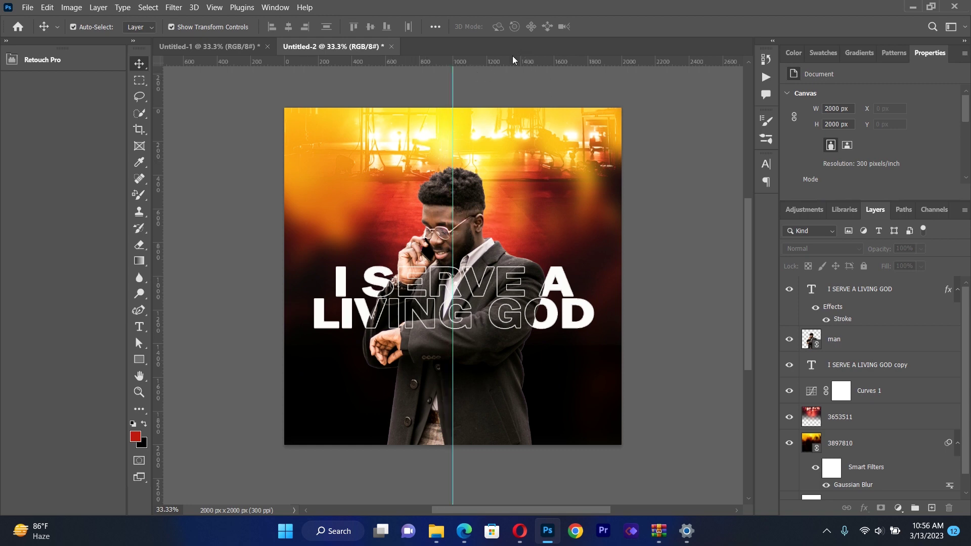
drag(510, 60, 525, 285)
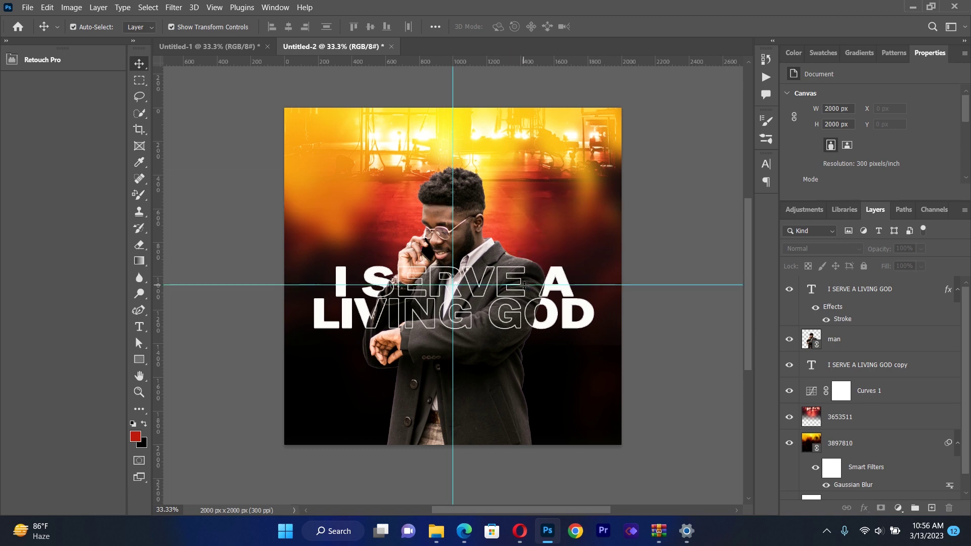
Step: Nudge the man cutout slightly right to an X position of 476 px
click(470, 220)
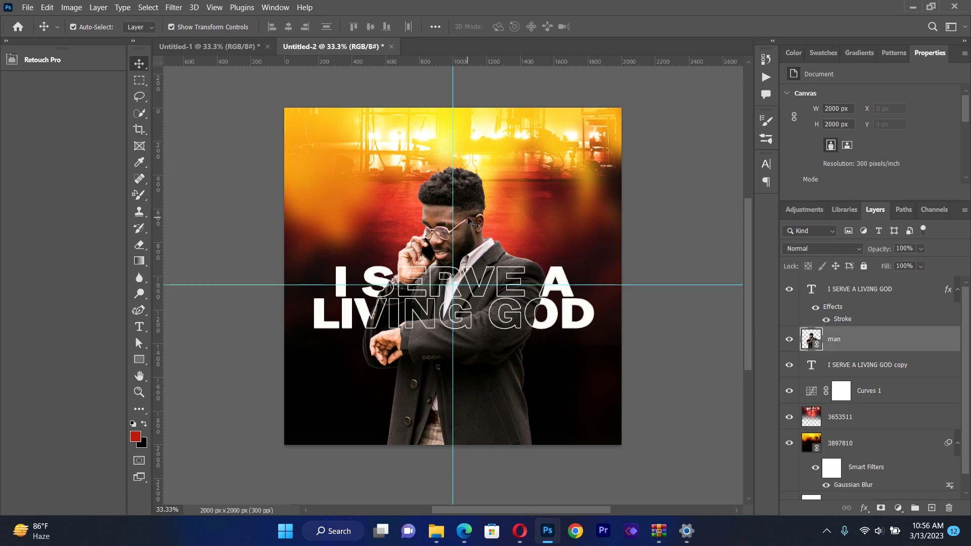
drag(469, 220, 470, 221)
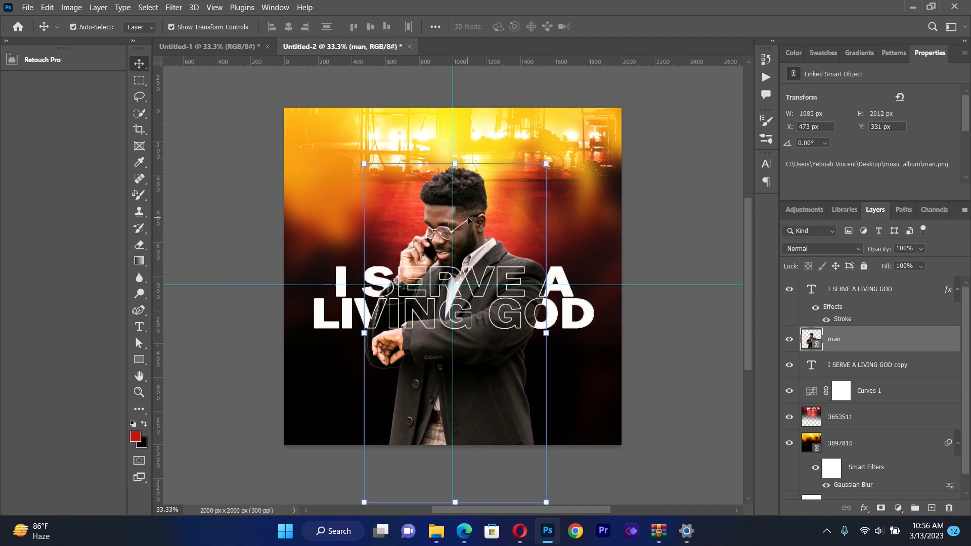
click(235, 176)
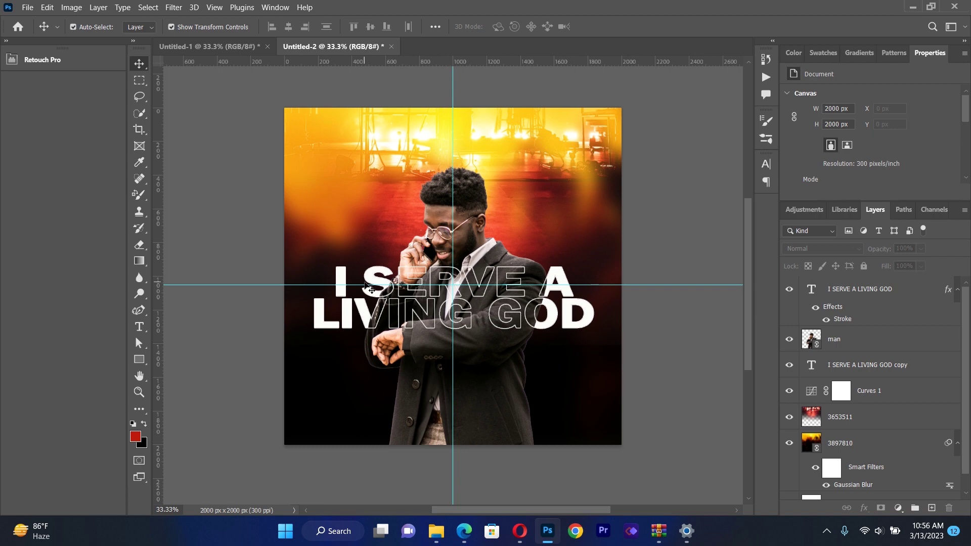
drag(481, 392, 482, 391)
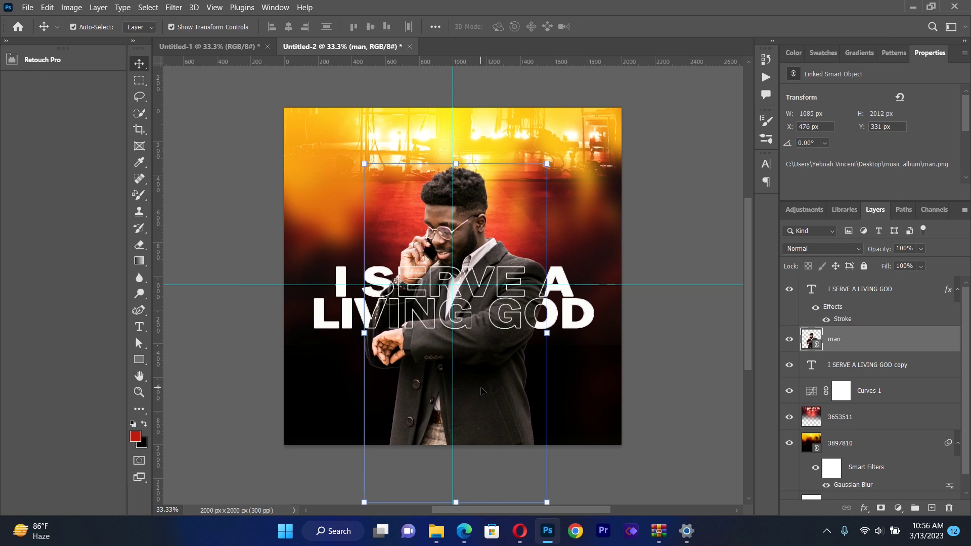
click(217, 204)
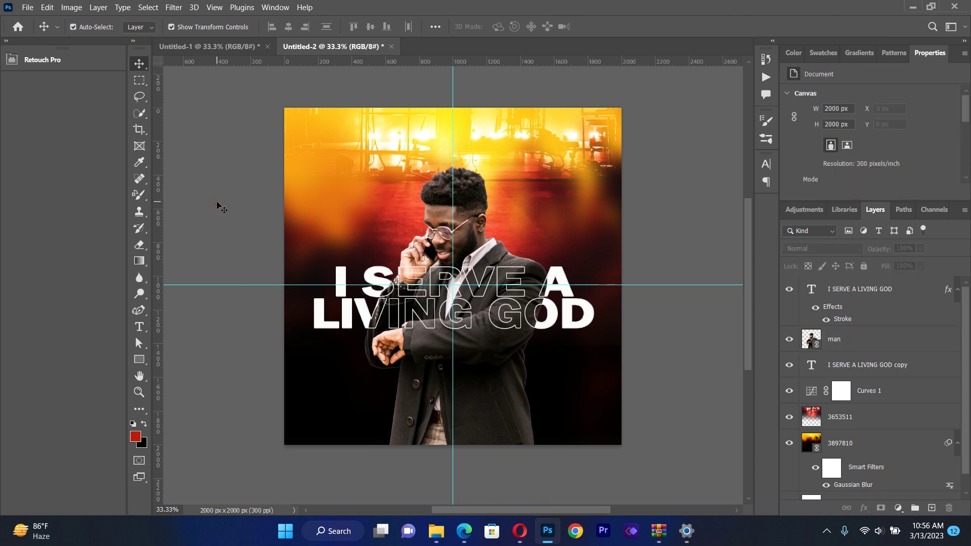
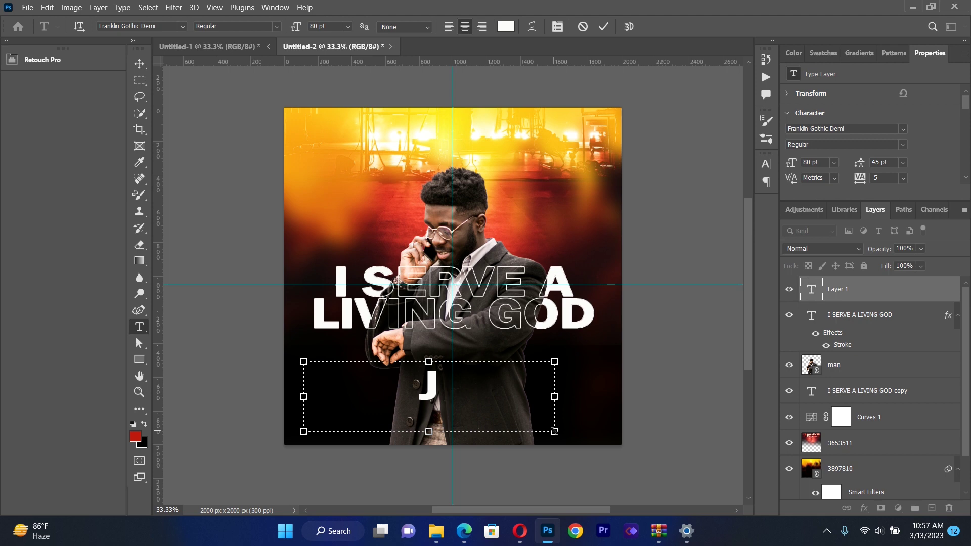
Step: Enter the text "J LINKS MUSIC" in the new text box below the title
text(LIINK)
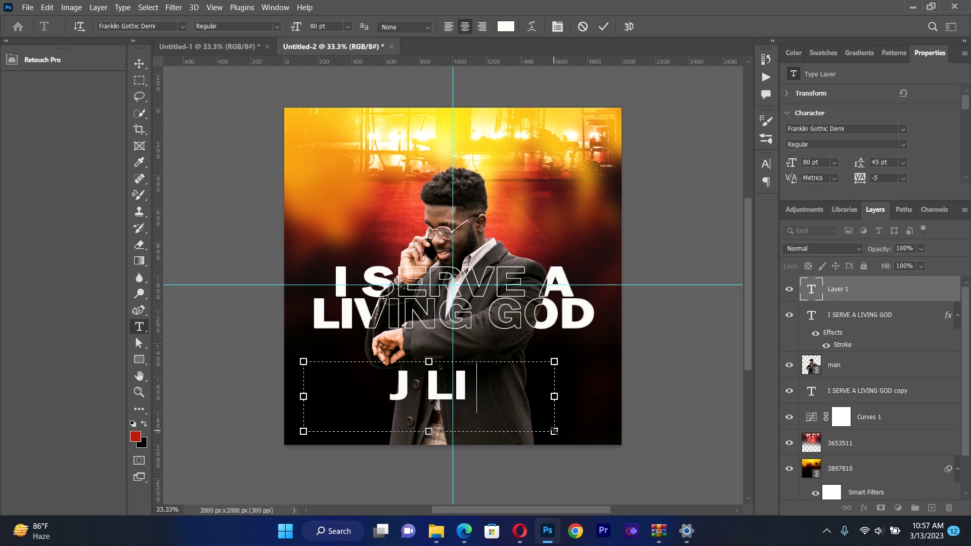
click(554, 431)
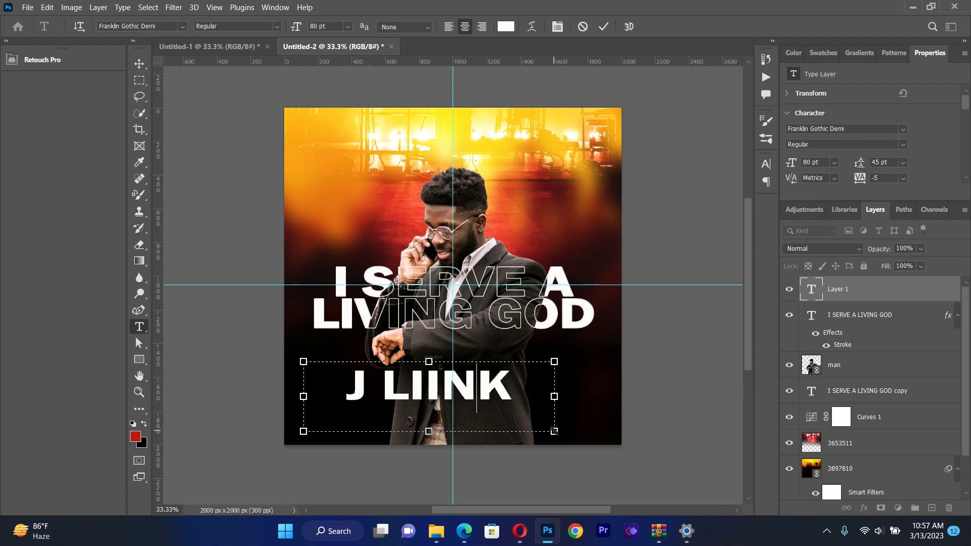
key(BackSpace)
key(BackSpace)
key(BackSpace)
key(BackSpace)
text(IN)
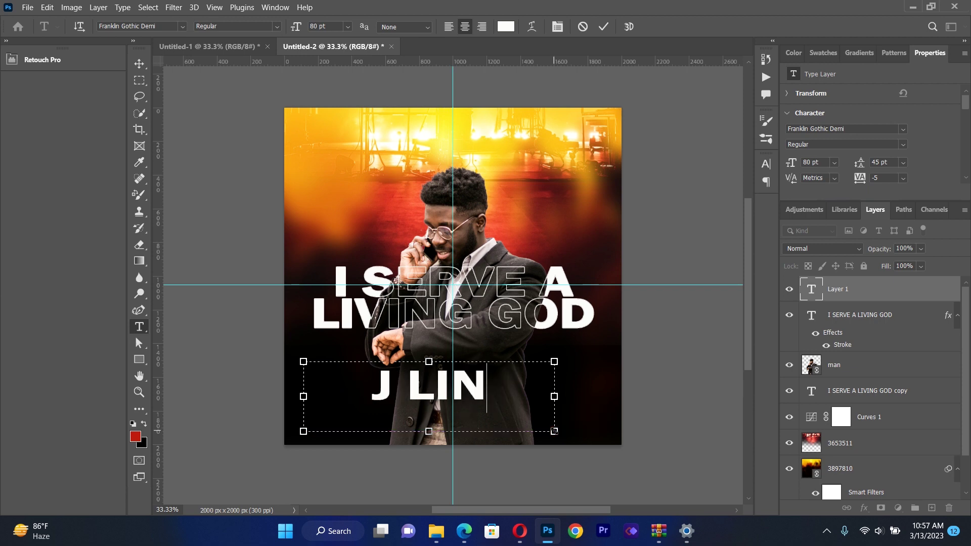
text(KS M)
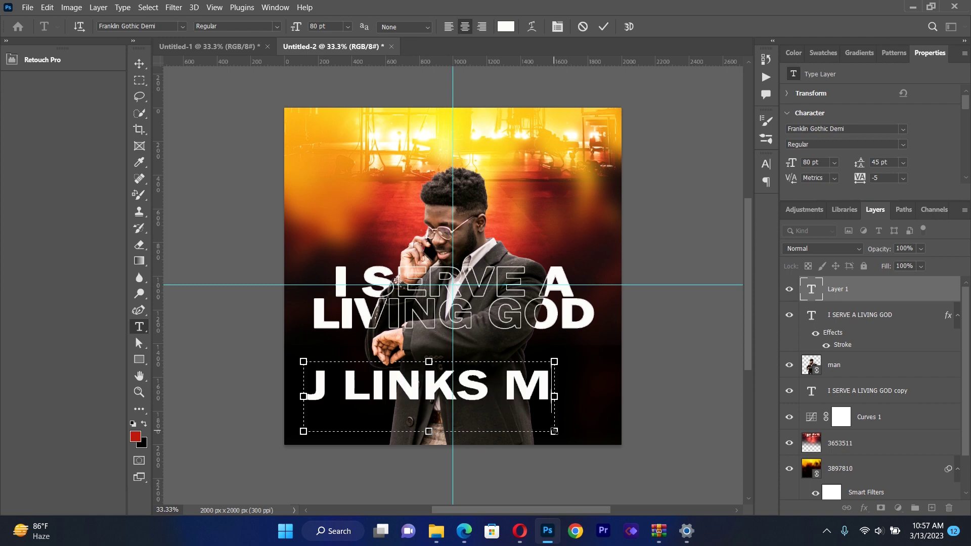
text(I)
key(BackSpace)
text(SIC)
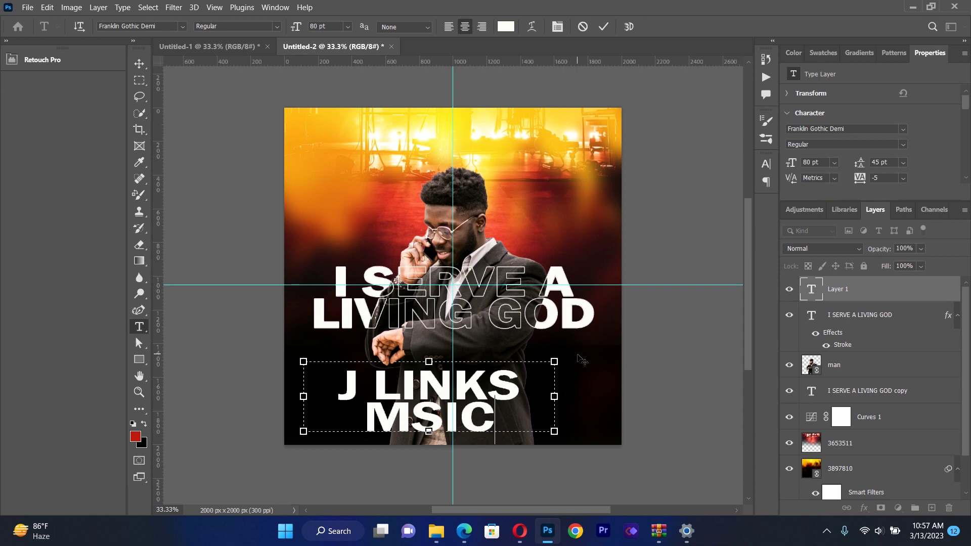
click(417, 425)
text(U)
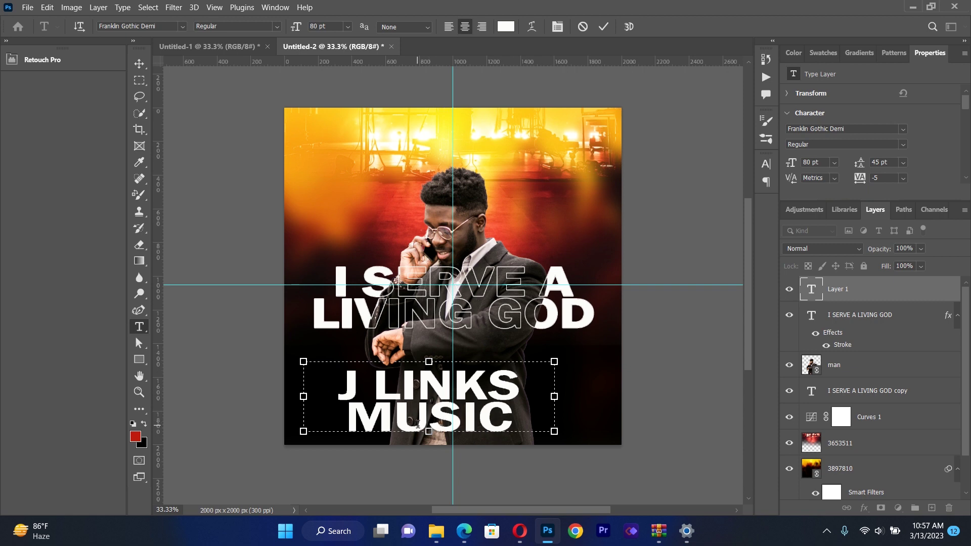
Step: Change the font of the whole "J LINKS MUSIC" text to Aileron in the SemiBold style
key(ctrl+a)
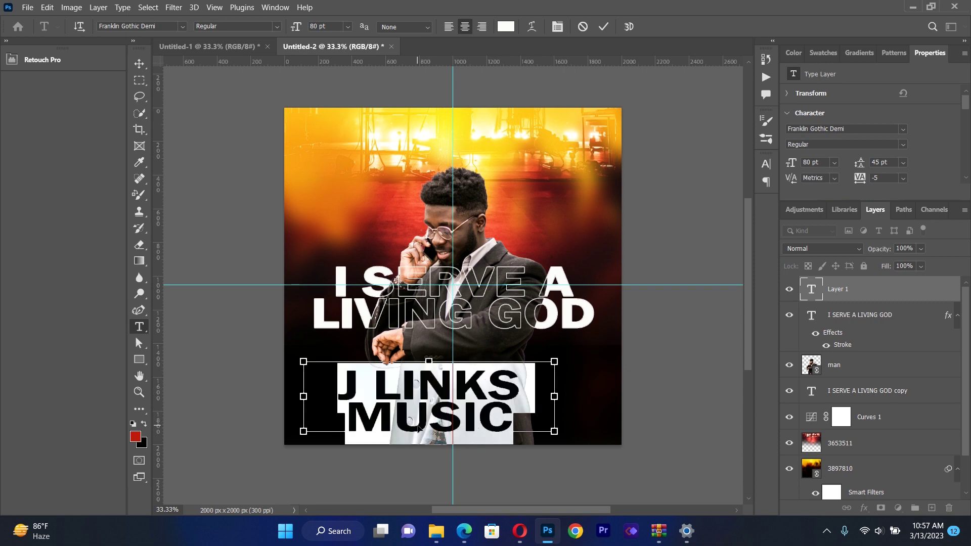
click(182, 26)
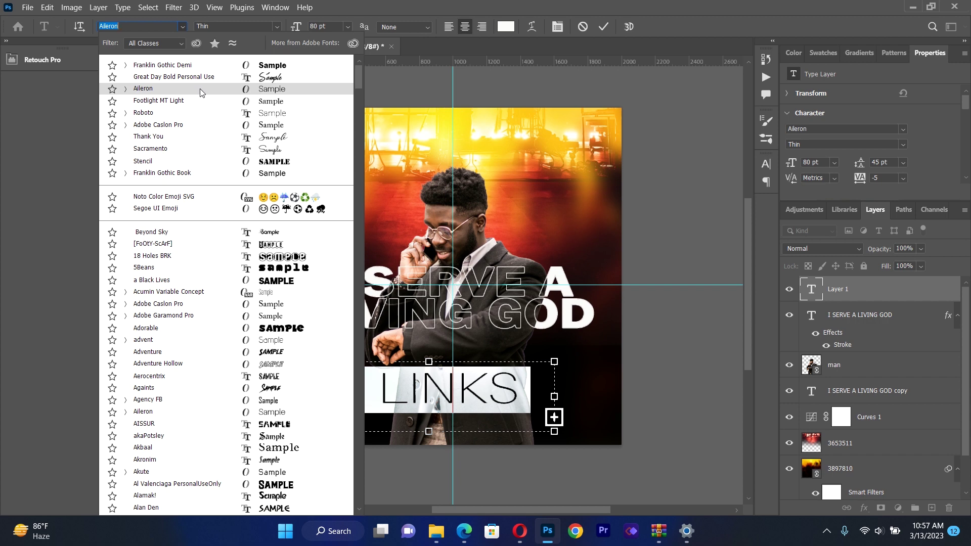
click(199, 89)
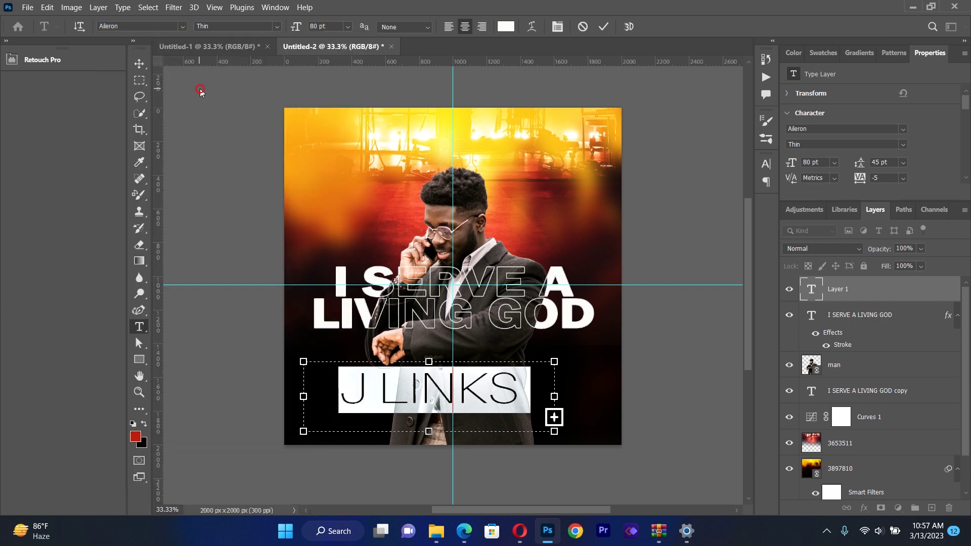
click(274, 29)
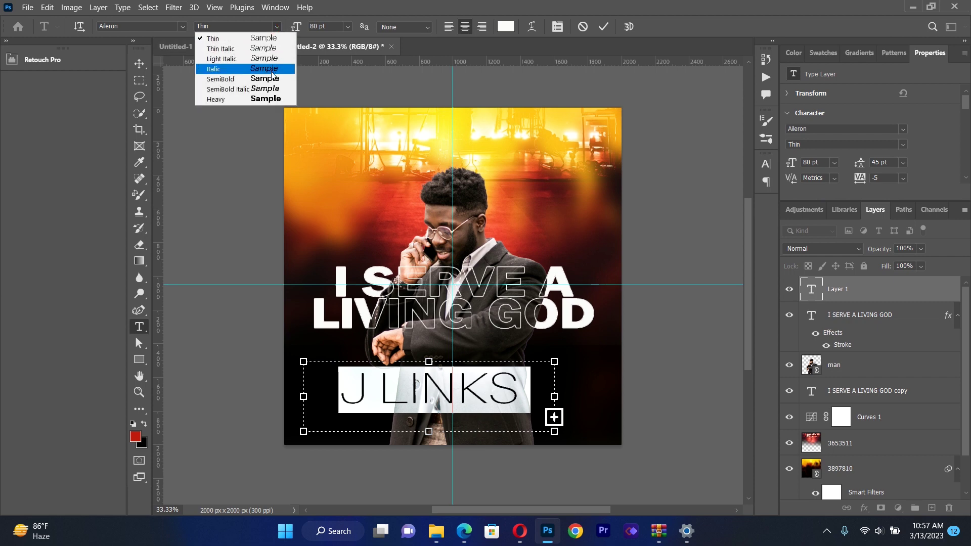
click(276, 29)
click(276, 29)
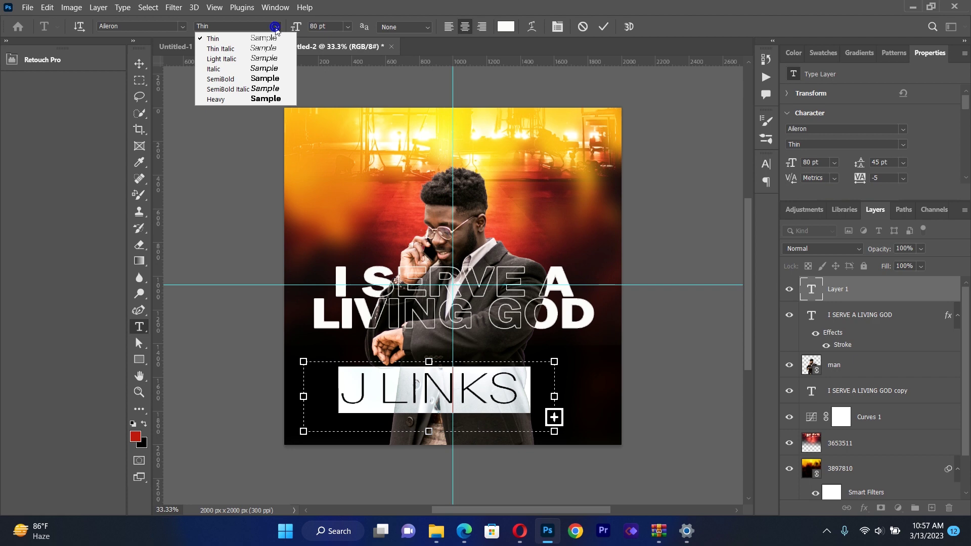
click(273, 79)
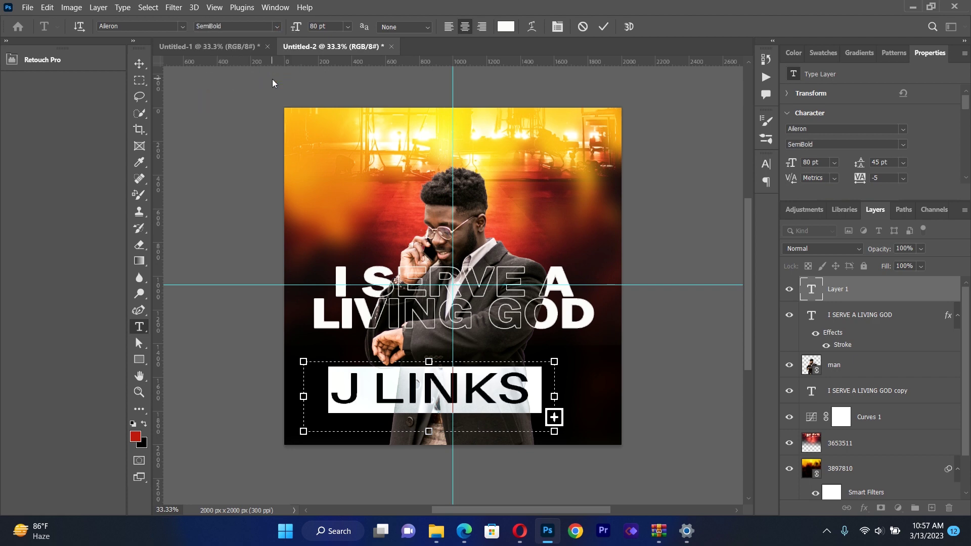
Step: Scale the "J LINKS MUSIC" text down to 36.80% and position it above the man's head
click(139, 63)
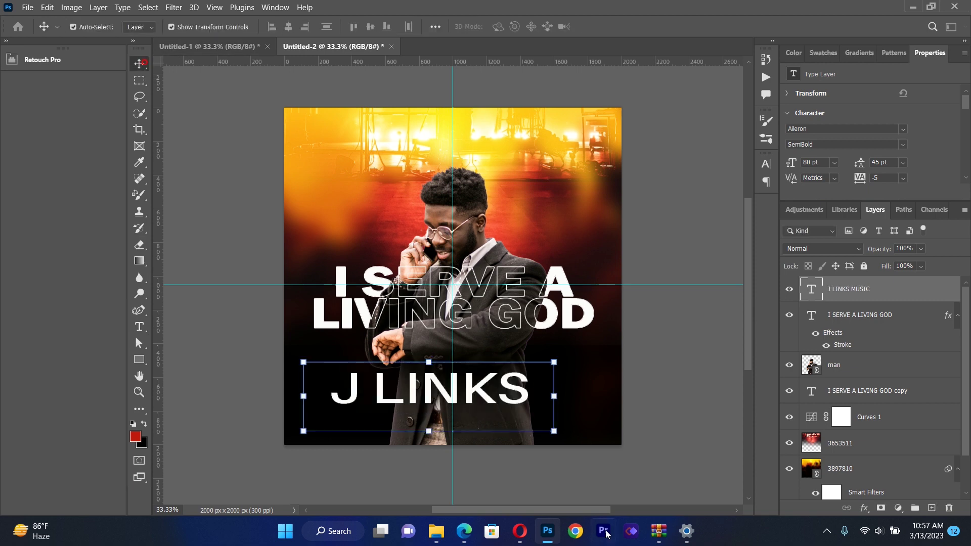
drag(552, 428, 466, 148)
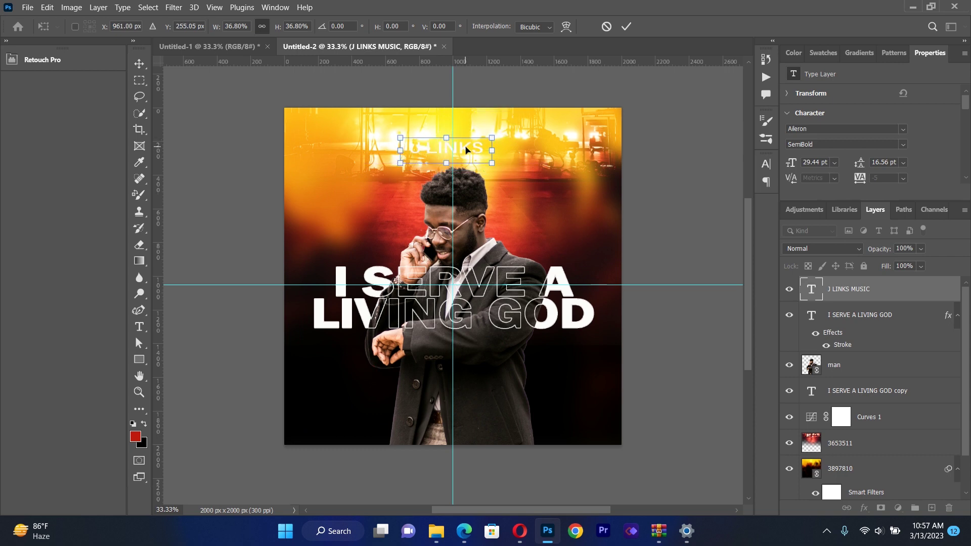
click(140, 325)
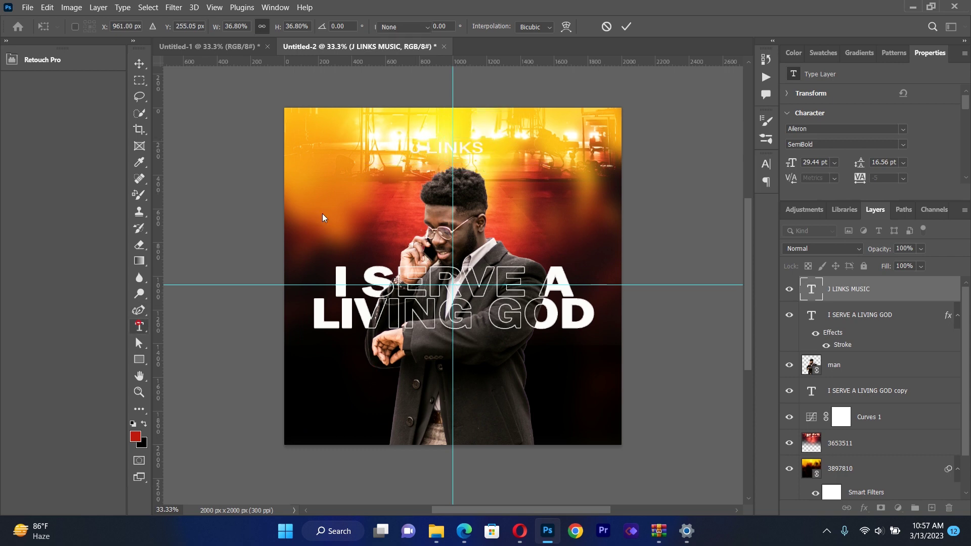
Step: Recolor the whole "J LINKS MUSIC" text to near-black #0e0301 and widen its text box so all words fit on one line
click(462, 147)
key(ctrl+a)
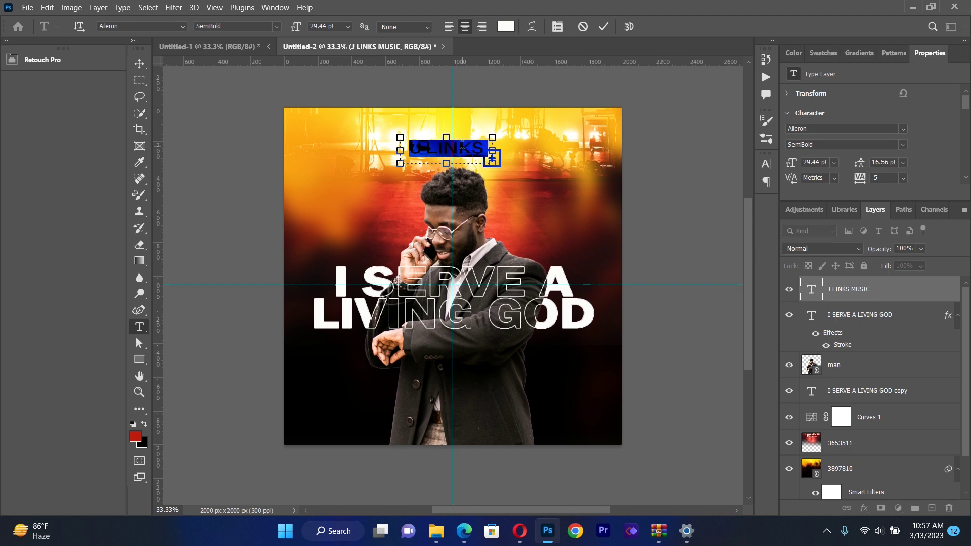
click(504, 28)
click(590, 375)
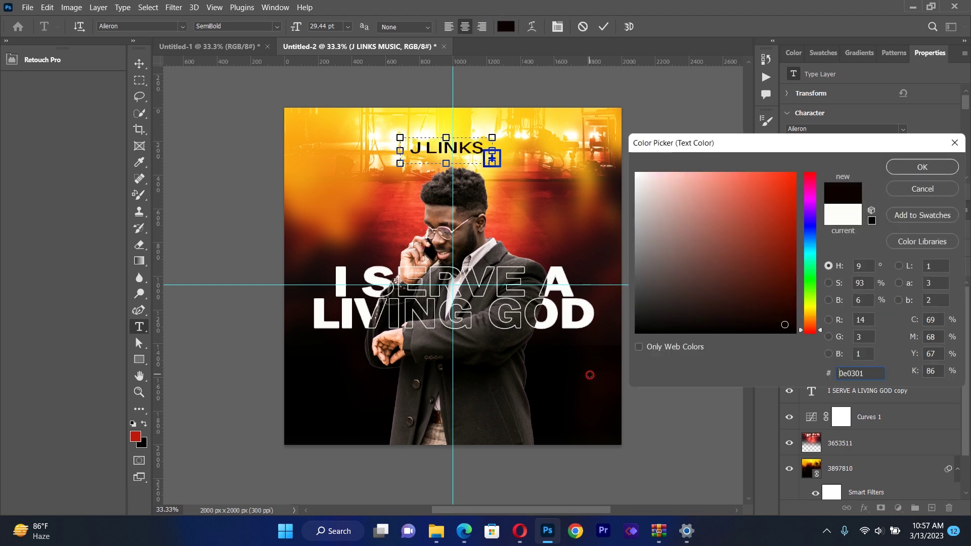
click(906, 173)
drag(492, 150, 548, 150)
Step: Change the font of only the letter "J" in "J LINKS MUSIC" to Great Day Bold Personal Use
click(416, 147)
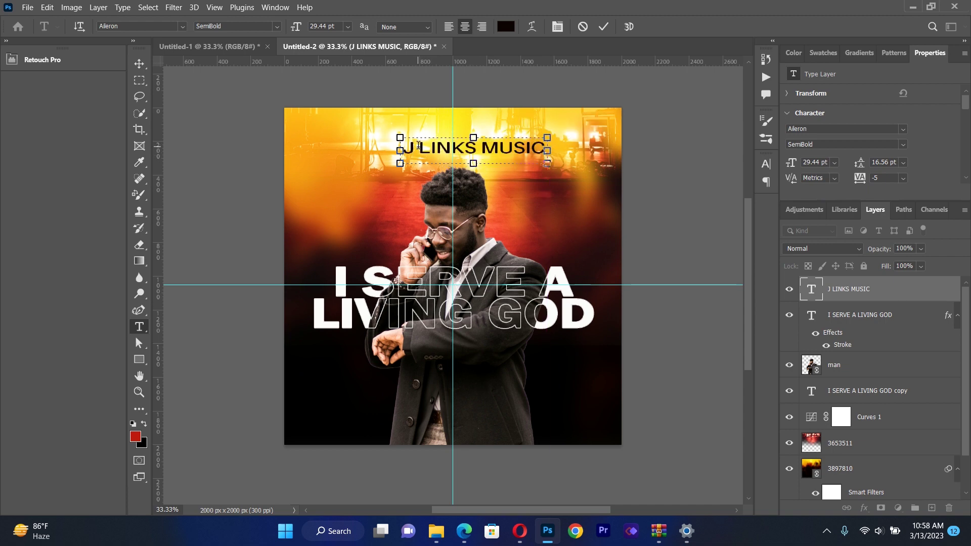
drag(411, 147, 402, 146)
click(183, 26)
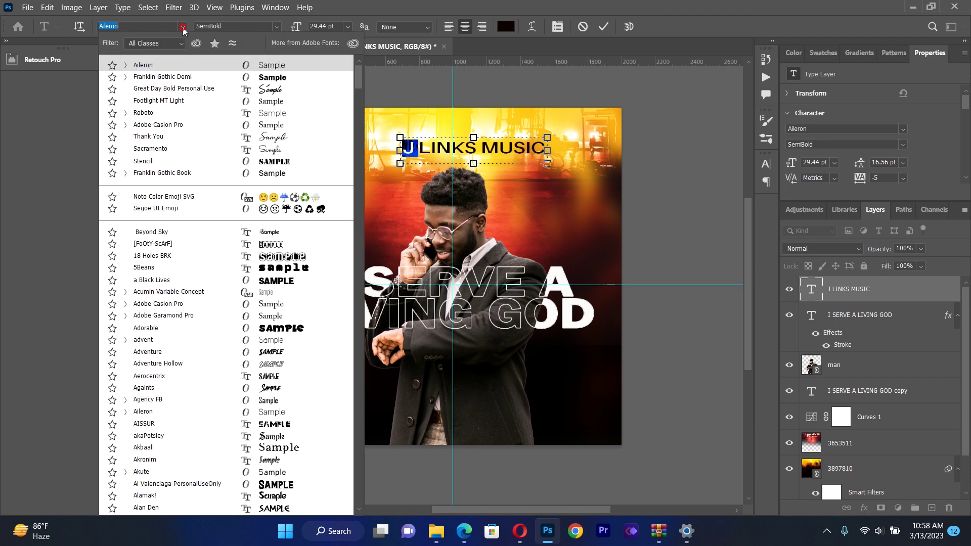
click(231, 90)
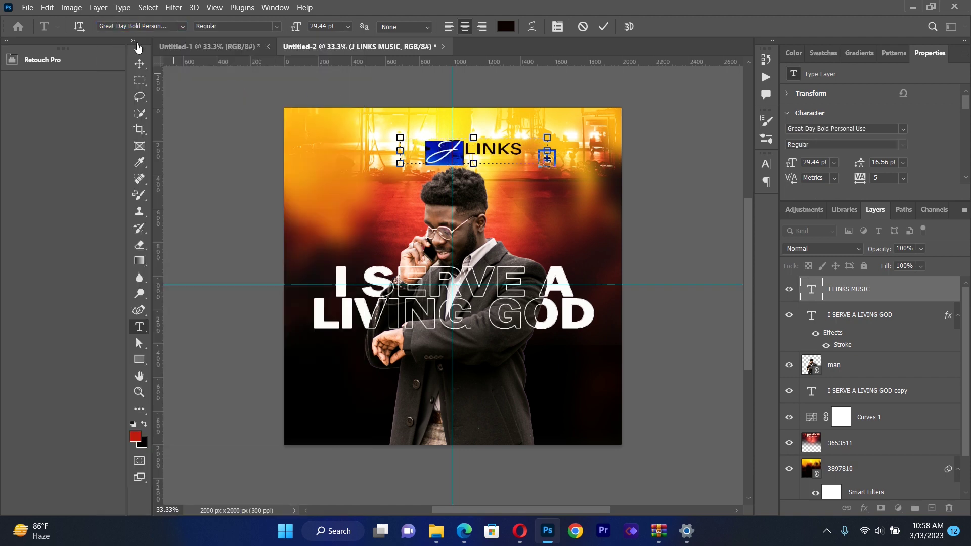
Step: Move the "J LINKS MUSIC" text slightly up and left, and widen its box to fit the word "MUSIC" on the line
click(142, 59)
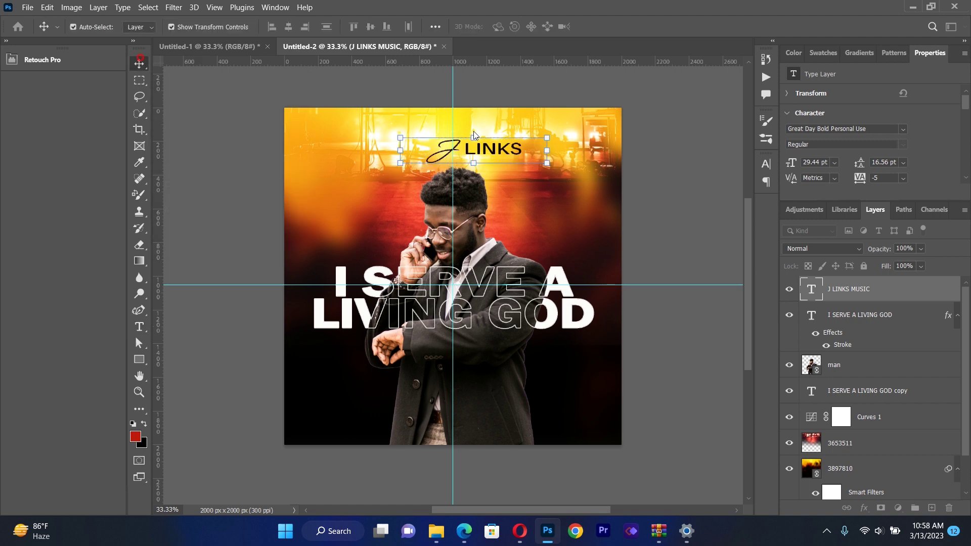
drag(509, 154, 487, 149)
click(139, 327)
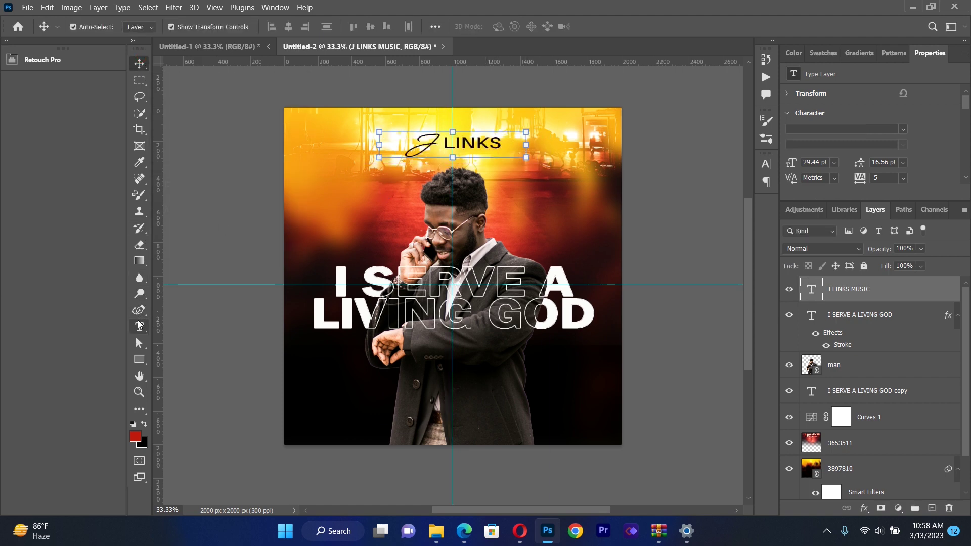
click(463, 139)
drag(528, 145, 574, 146)
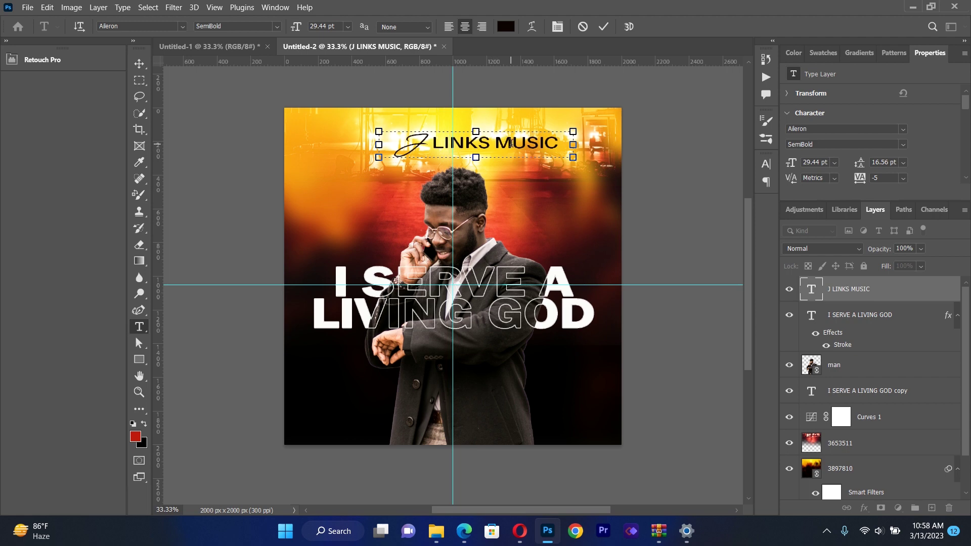
Step: Scale the "J LINKS MUSIC" text down to 72.65% and place it near the top of the artwork
click(139, 63)
drag(573, 157, 496, 133)
click(145, 64)
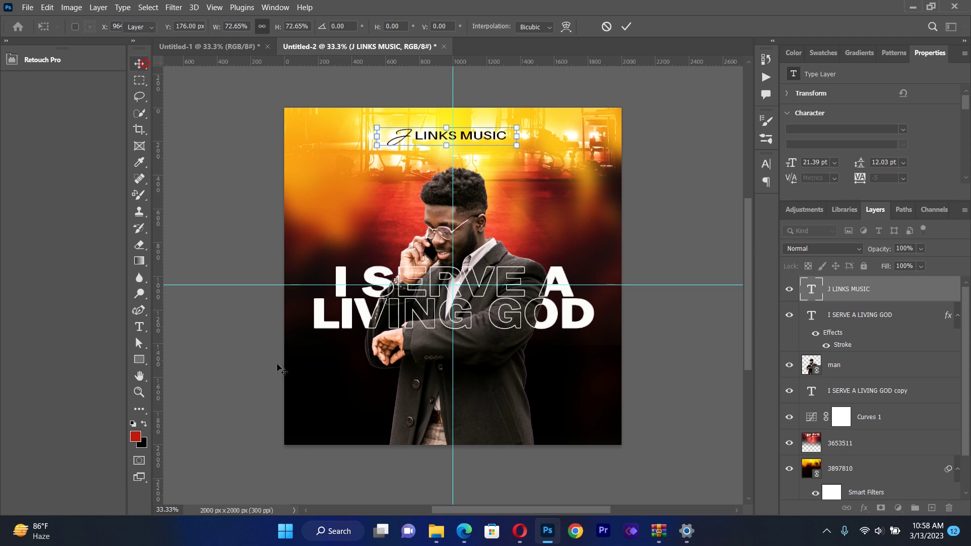
Step: Add a text box across the lower part of the artwork containing "EMMANUEL PROD."
click(139, 330)
drag(328, 359, 564, 445)
key(BackSpace)
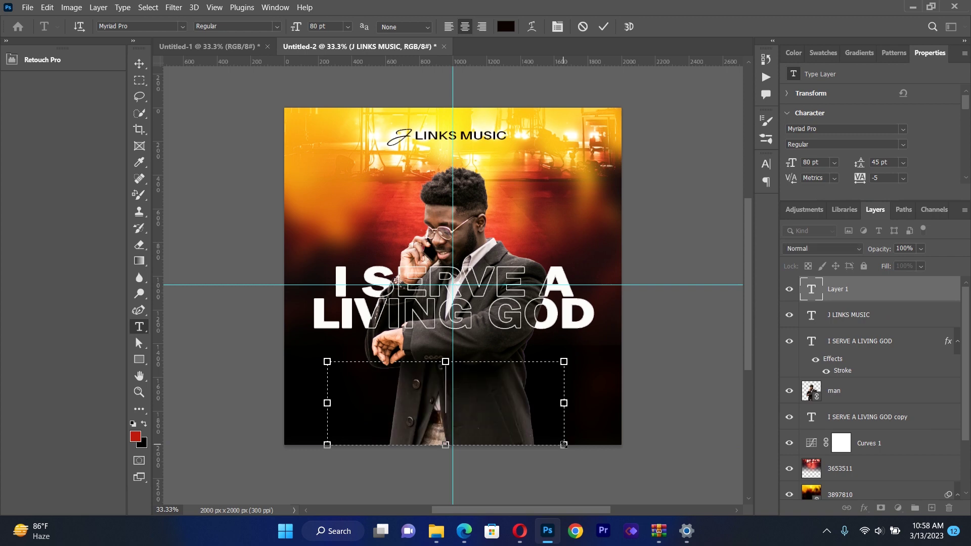
text(EMMA)
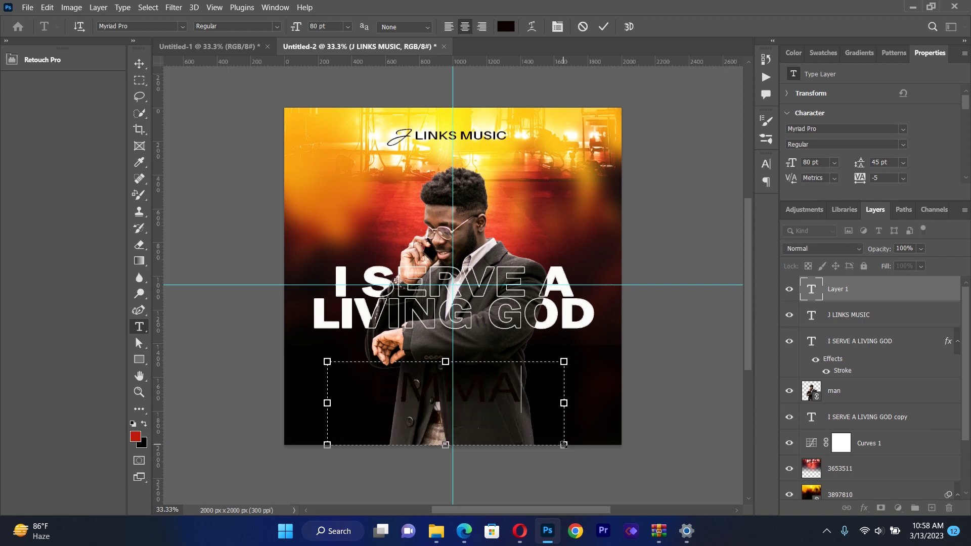
text(NUEL)
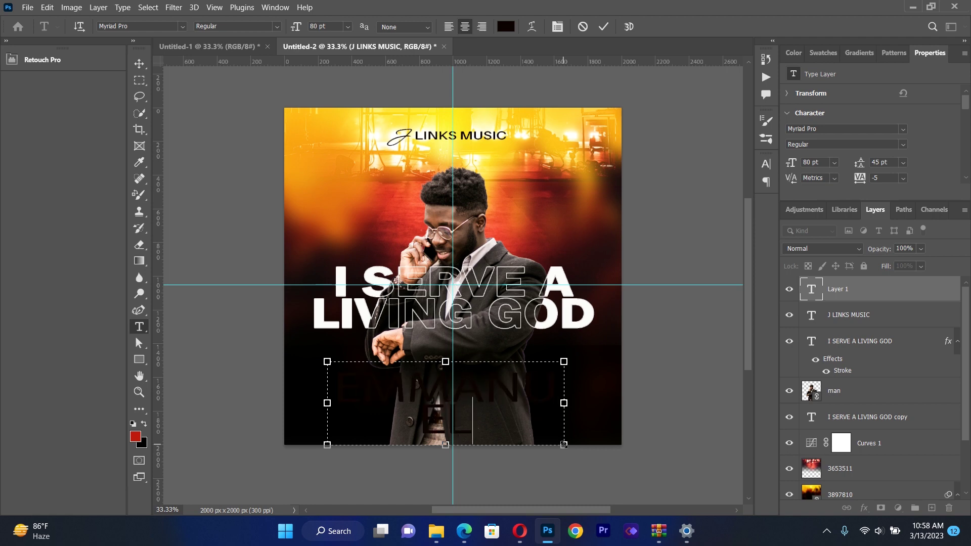
text( PROD)
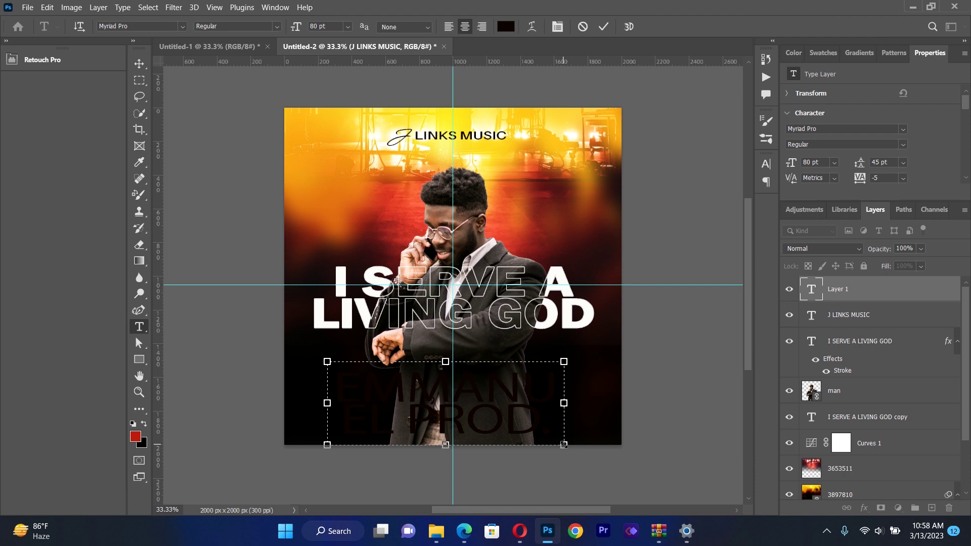
text(.)
Step: Set the "EMMANUEL PROD." text size to 14 pt and move it directly below the "J LINKS MUSIC" line
key(ctrl+a)
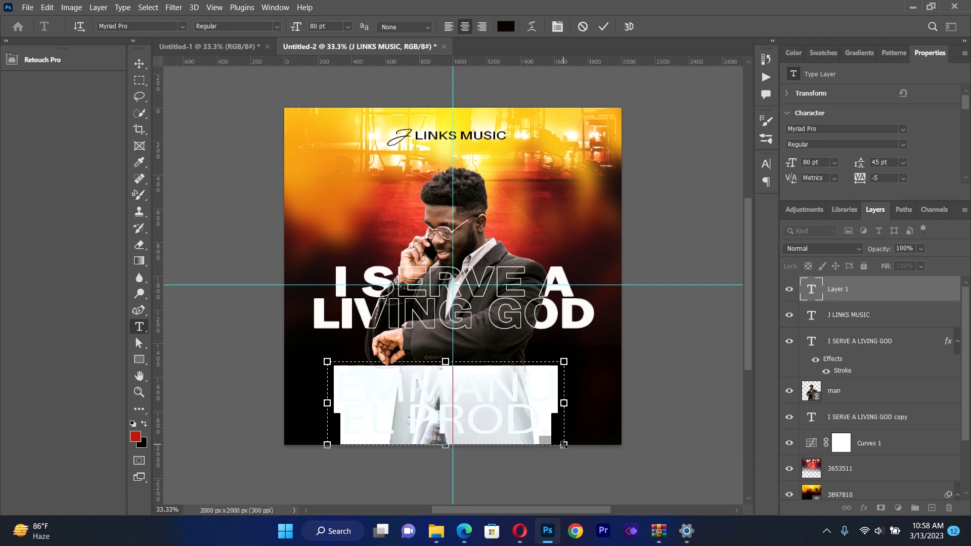
click(346, 27)
click(338, 104)
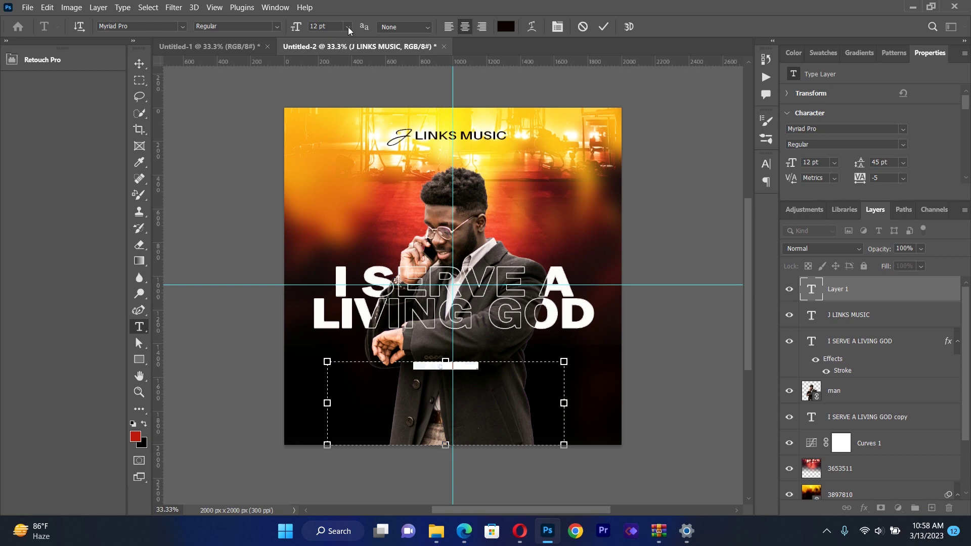
click(348, 27)
click(339, 109)
click(139, 63)
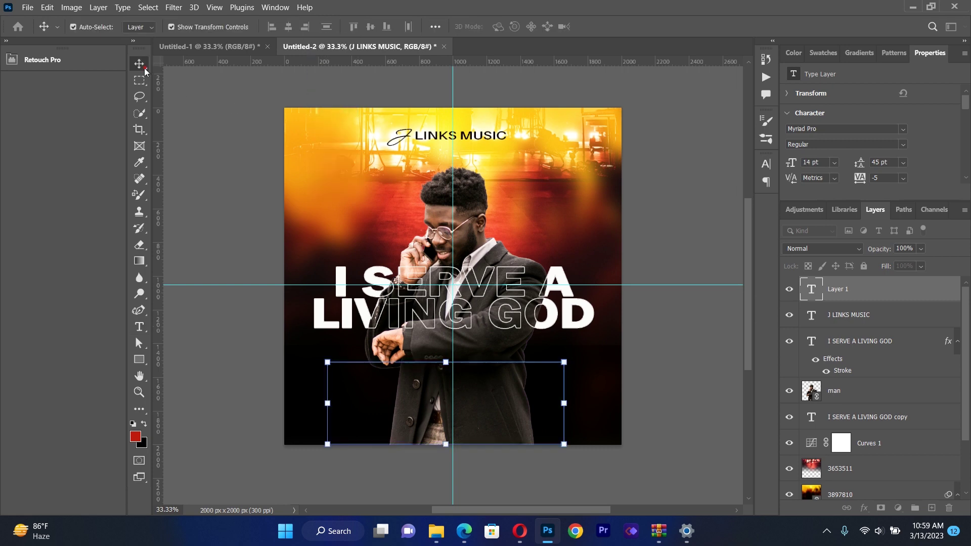
drag(438, 362, 445, 156)
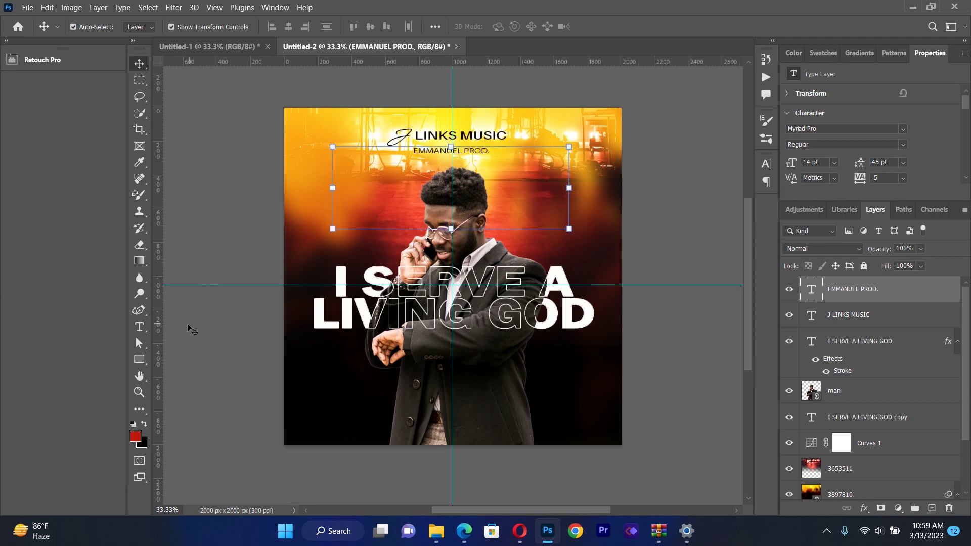
click(140, 328)
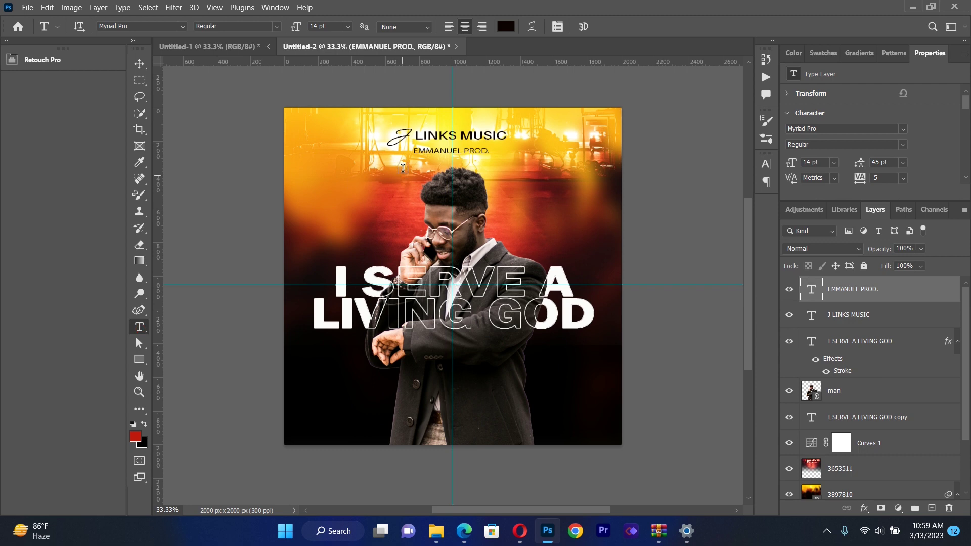
click(436, 151)
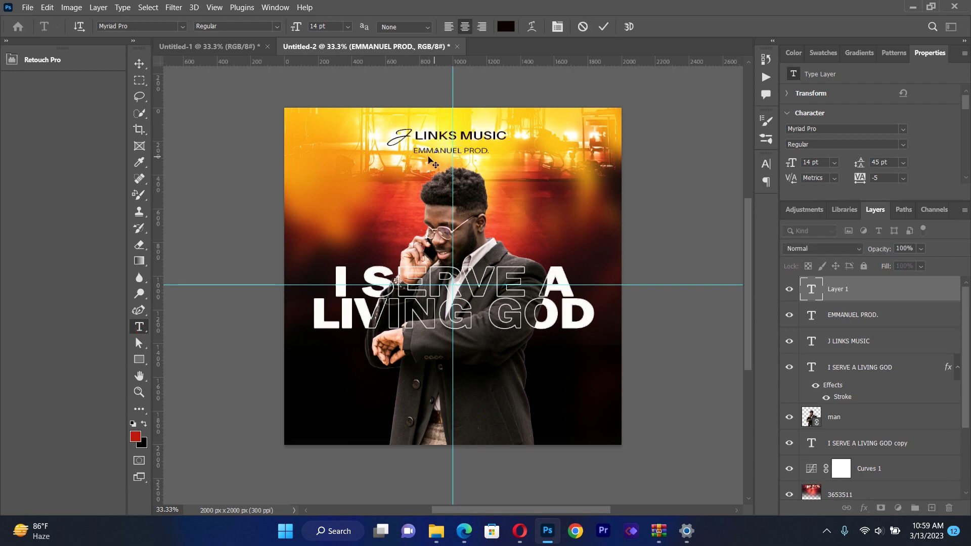
click(139, 63)
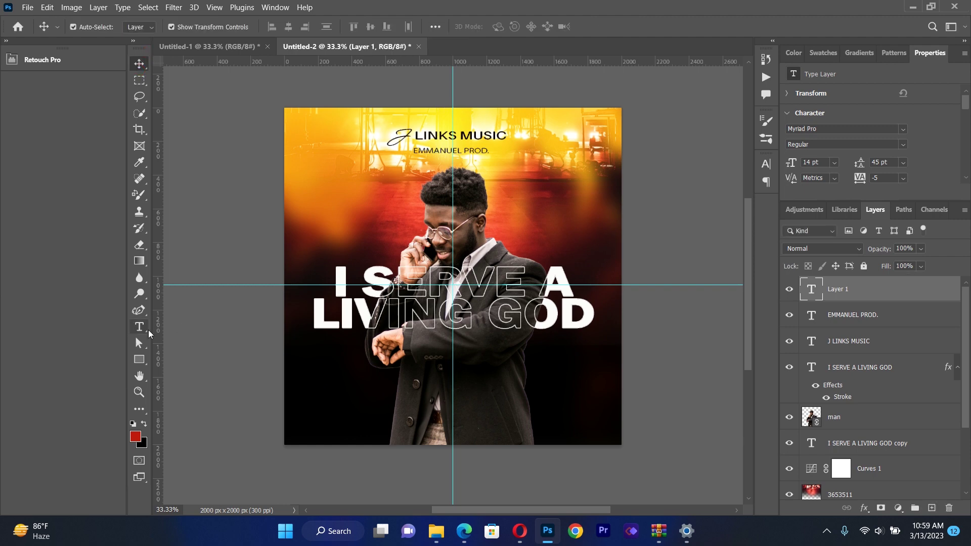
Step: Change the font style of the "EMMANUEL PROD." text to Semibold Italic
click(141, 330)
click(426, 151)
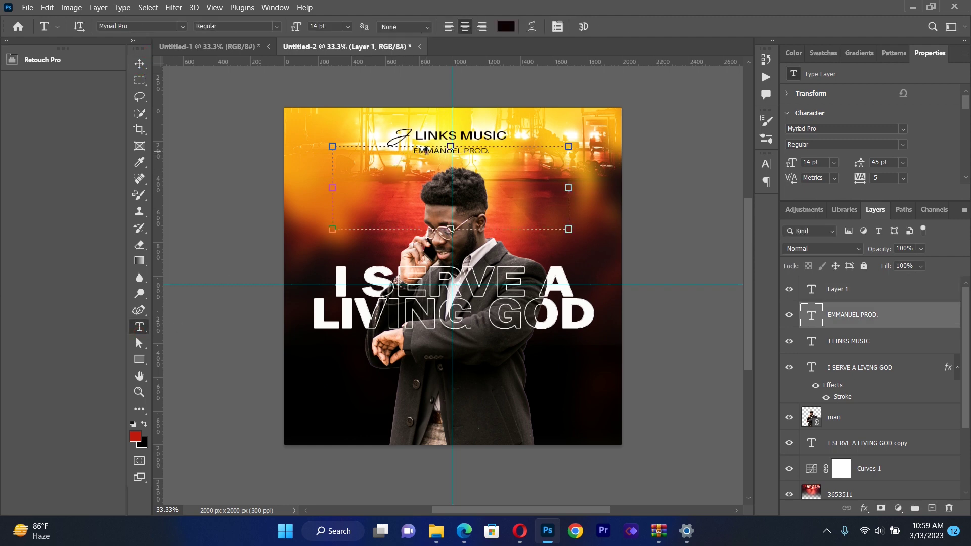
double_click(427, 151)
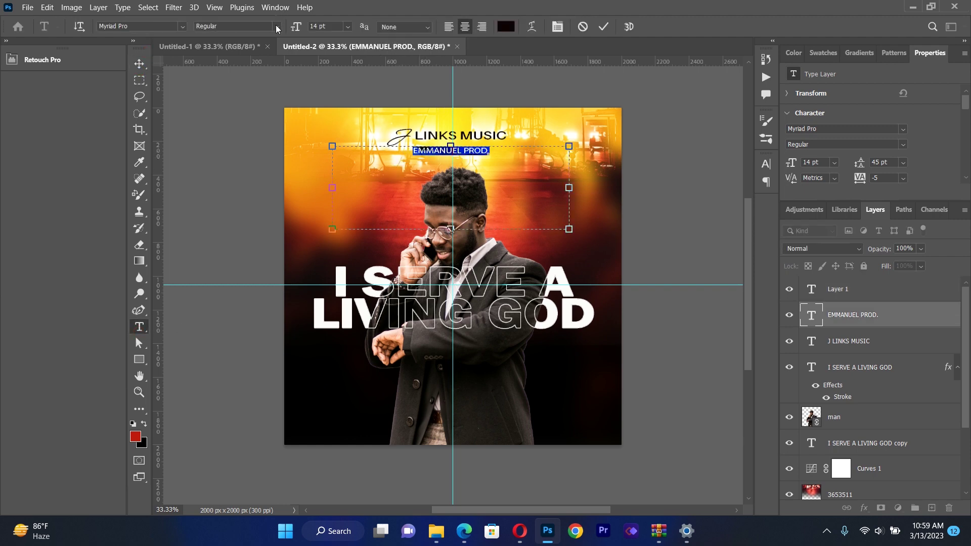
click(277, 27)
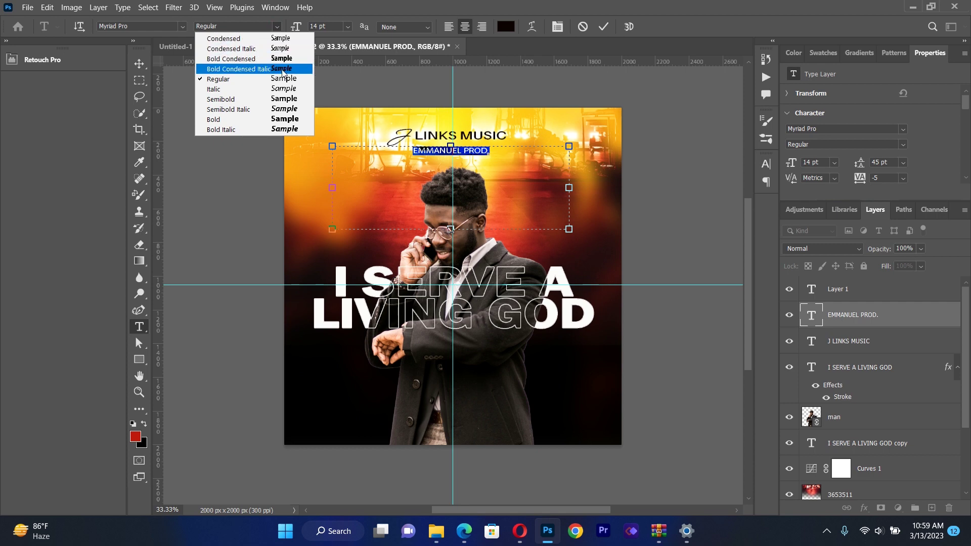
click(289, 110)
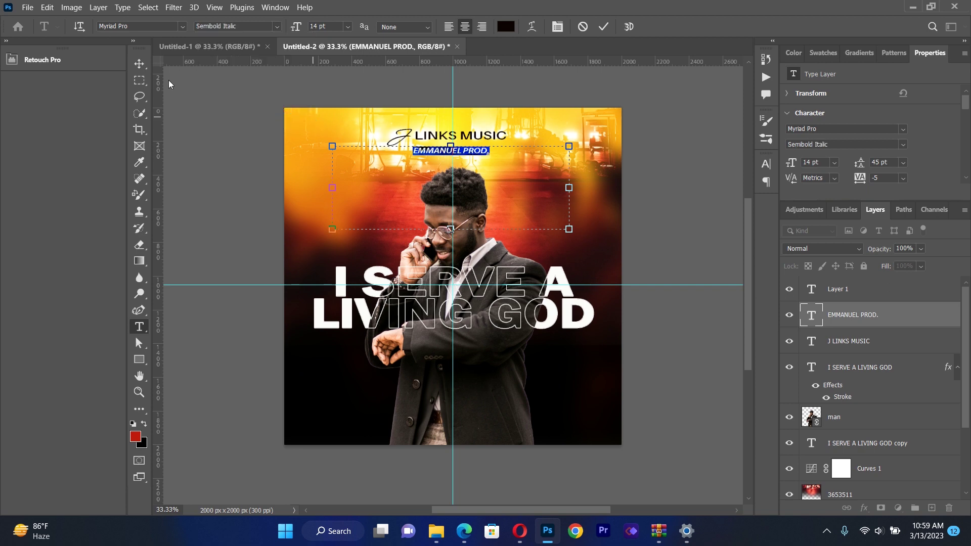
click(139, 63)
click(271, 196)
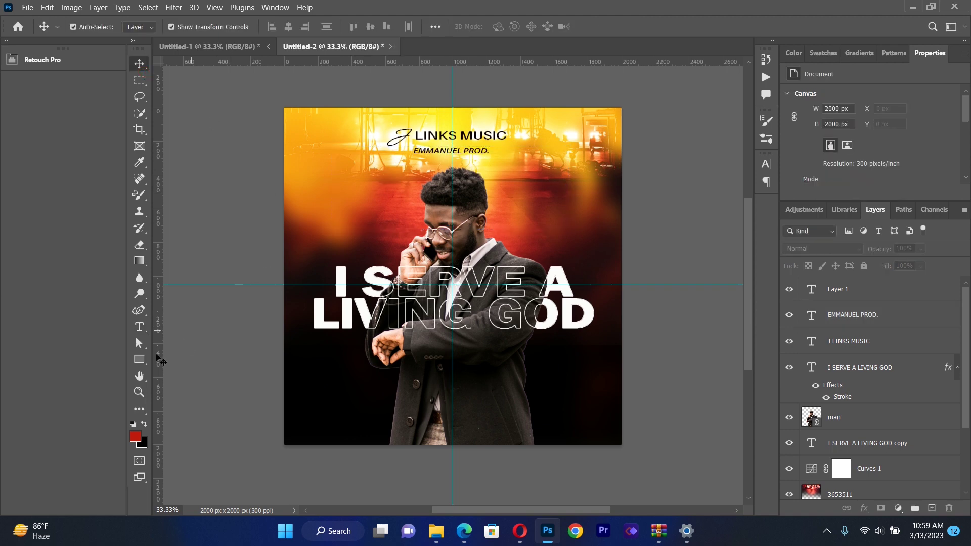
Step: Create a new text box over the lower part of the man's coat and set its text color to off-white #fcfafa
click(141, 328)
drag(333, 368, 554, 431)
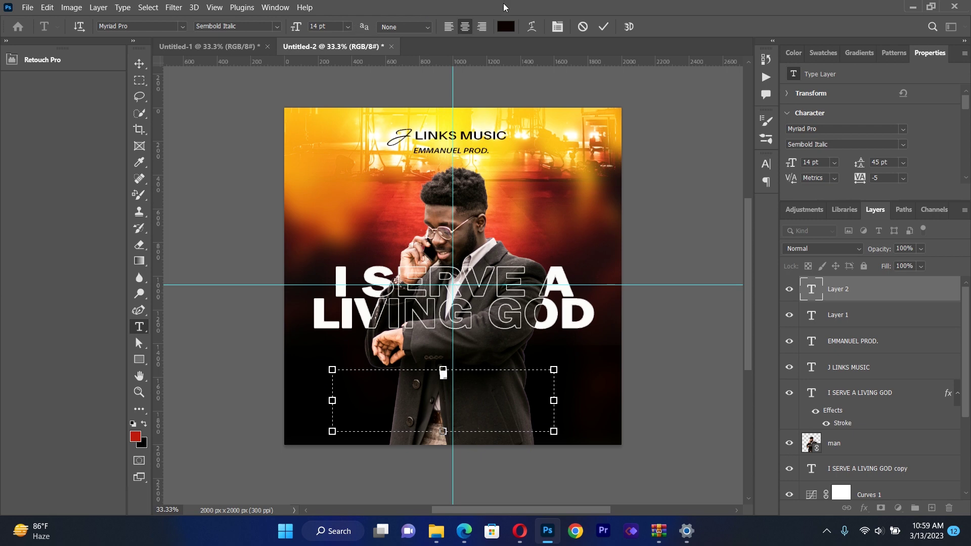
click(505, 26)
click(637, 174)
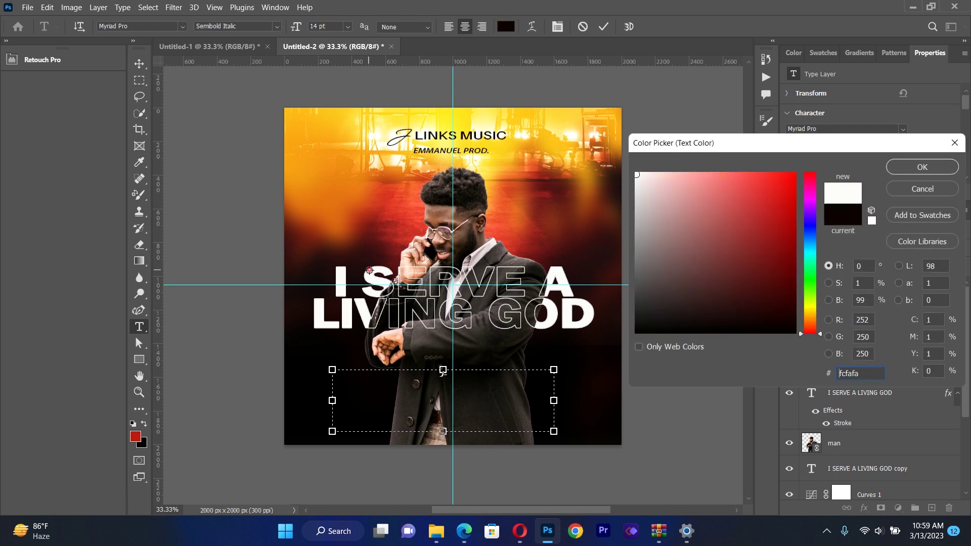
click(923, 166)
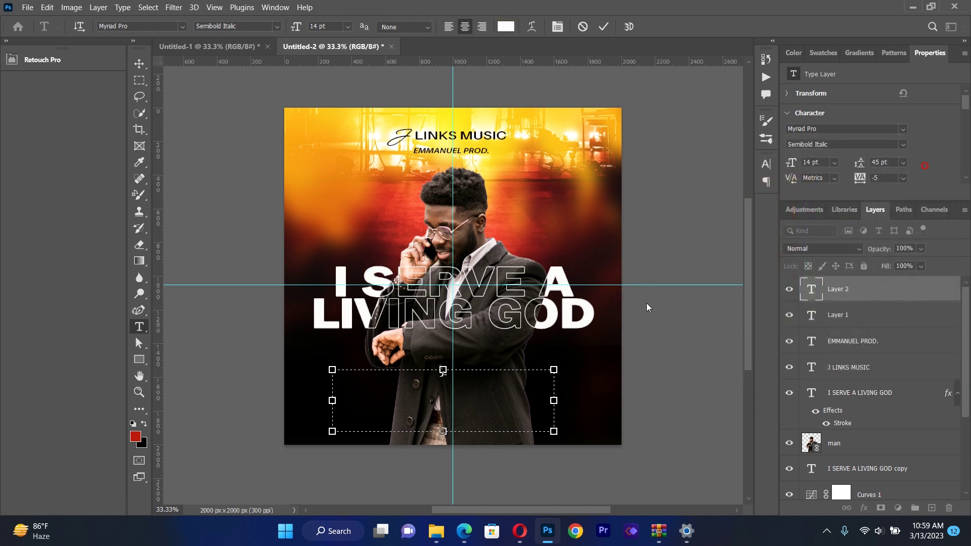
Step: Set the text size to 30 pt and enter "J-Links" in the new lower text box
click(463, 381)
click(348, 26)
click(340, 146)
text(J-)
click(466, 385)
text(Links)
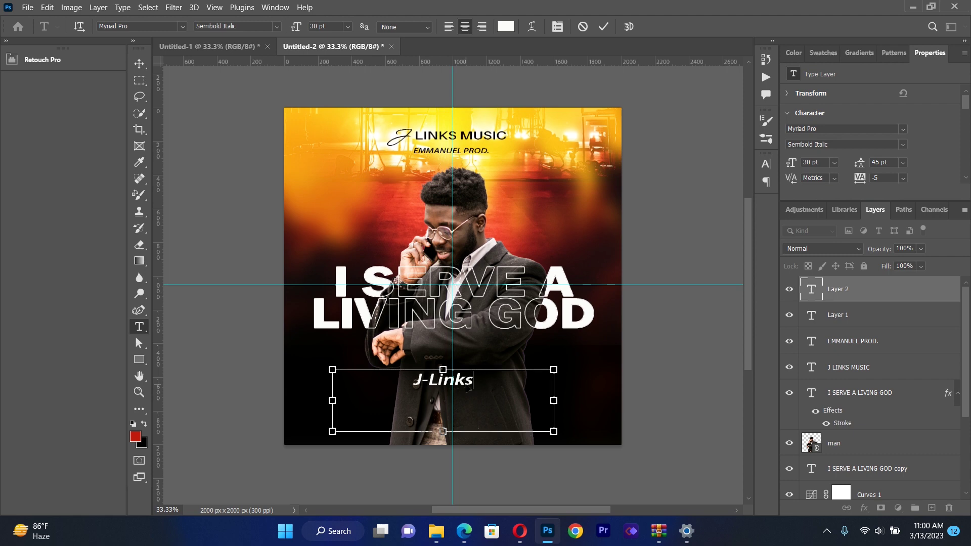
Step: Change the font of the whole "J-Links" text to Great Day Bold Personal Use
key(ctrl+a)
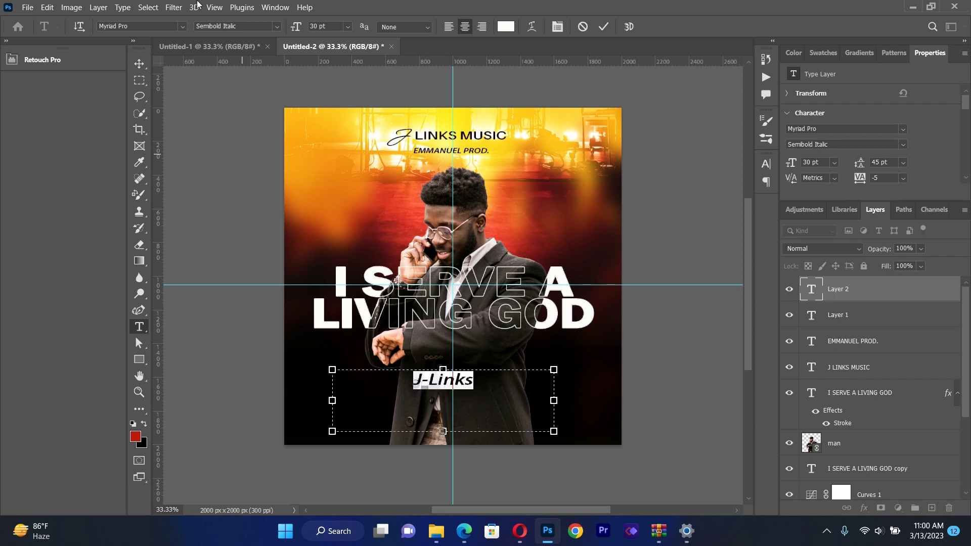
click(182, 26)
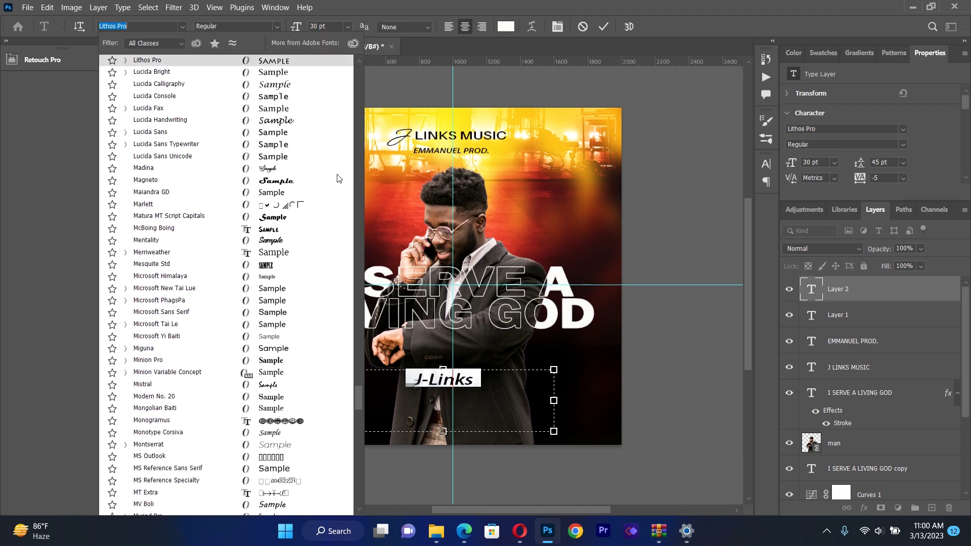
drag(361, 388, 358, 197)
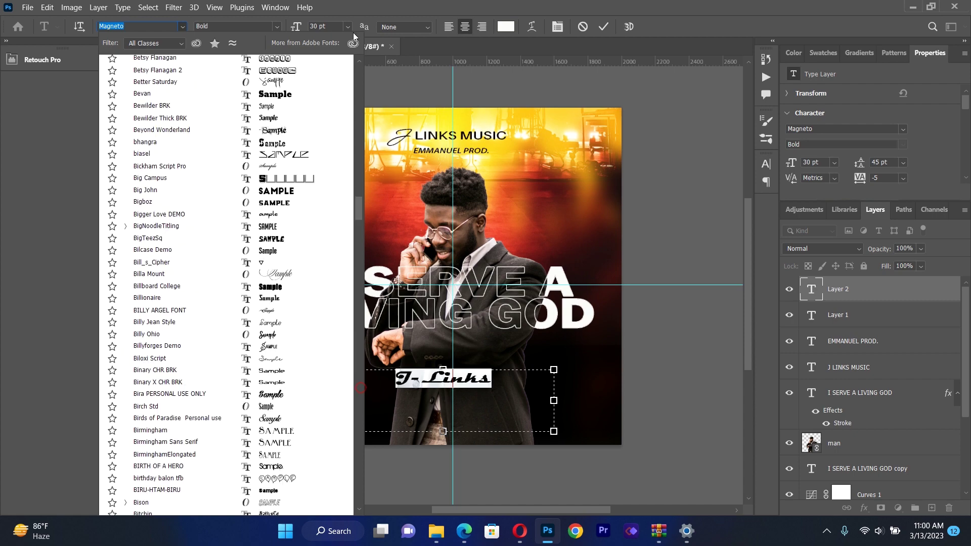
click(359, 68)
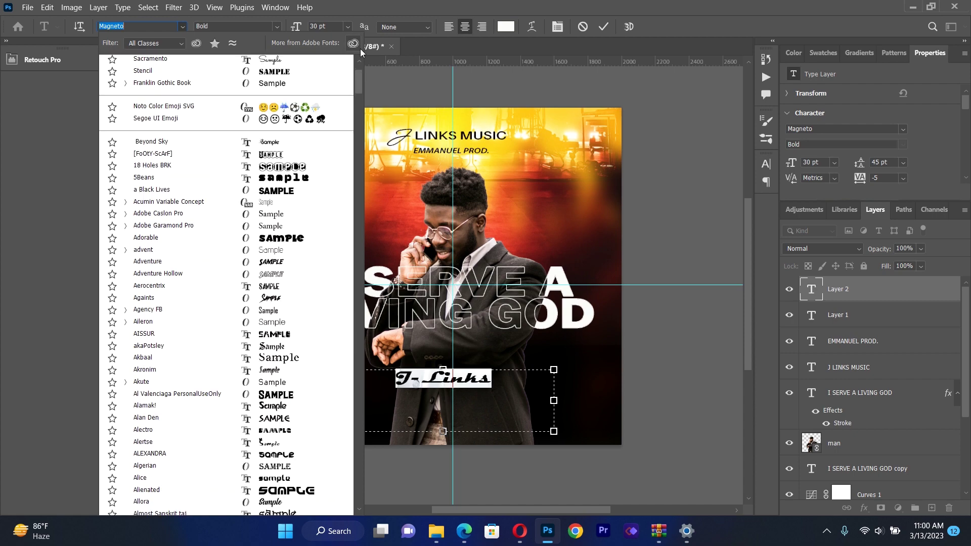
drag(357, 84, 359, 58)
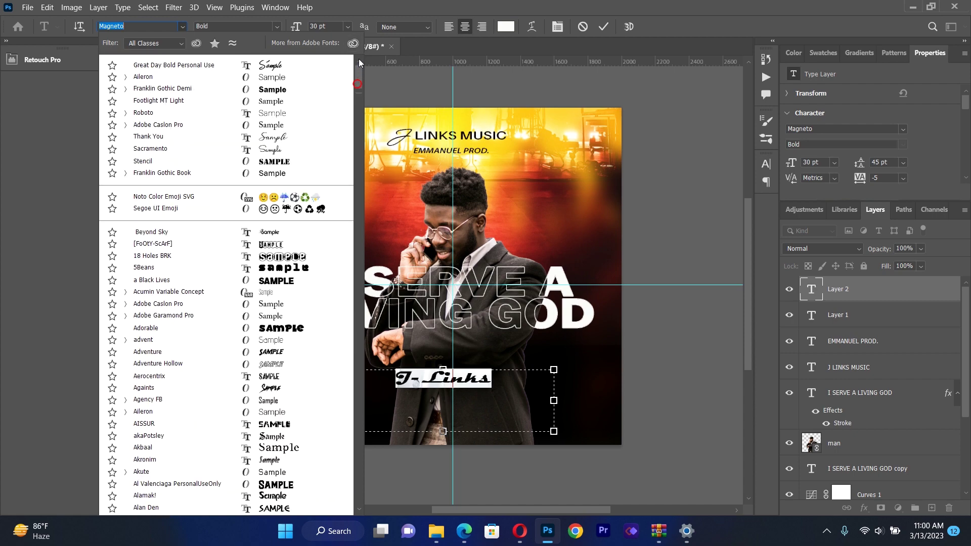
click(287, 68)
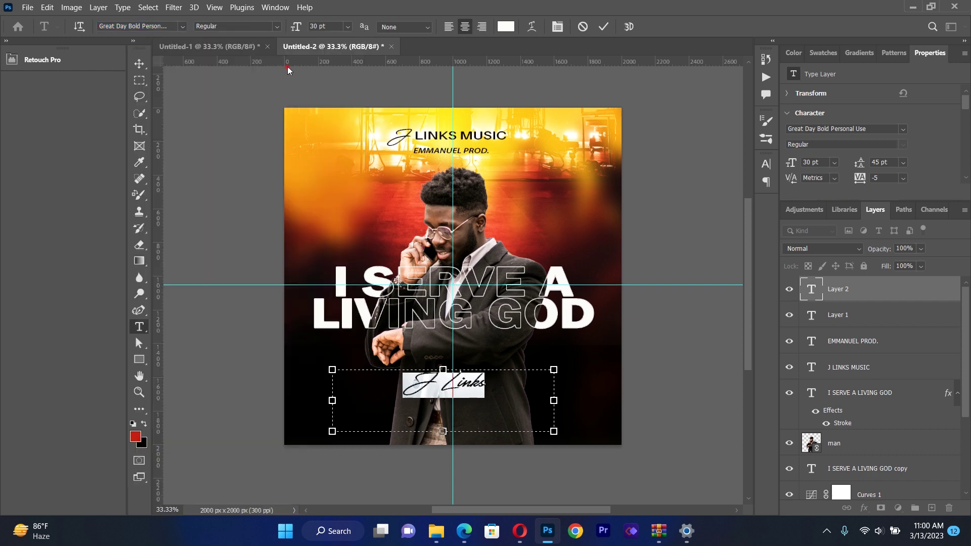
Step: Commit the "J-Links" text and move it slightly up so it sits centered over the coat below the man's hand
click(140, 63)
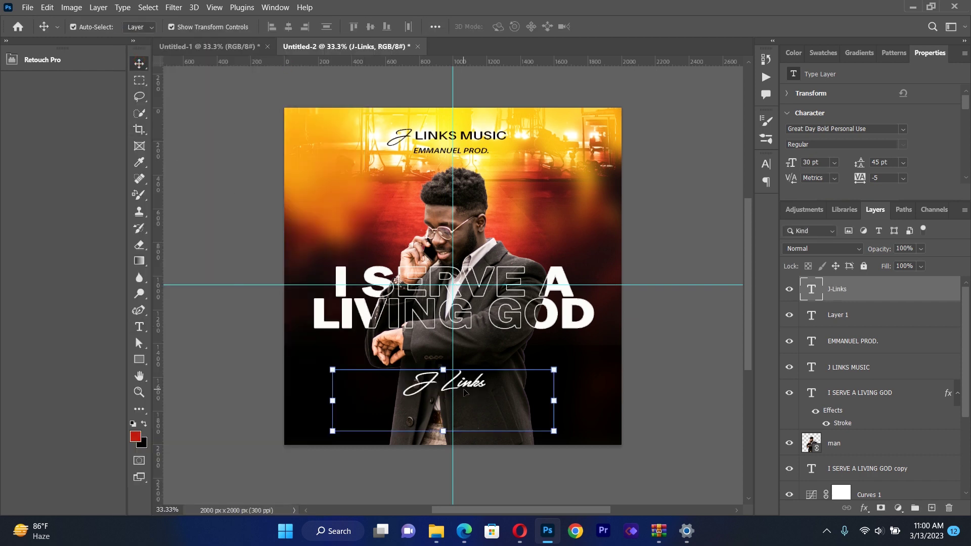
mouse_move(469, 384)
mouse_down()
mouse_move(464, 397)
mouse_move(472, 377)
mouse_up()
key(Left)
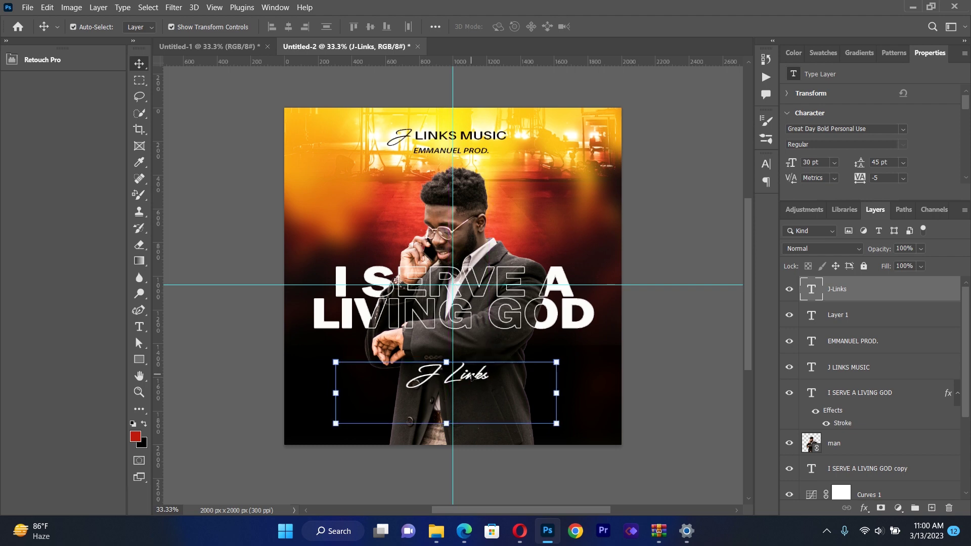
click(224, 234)
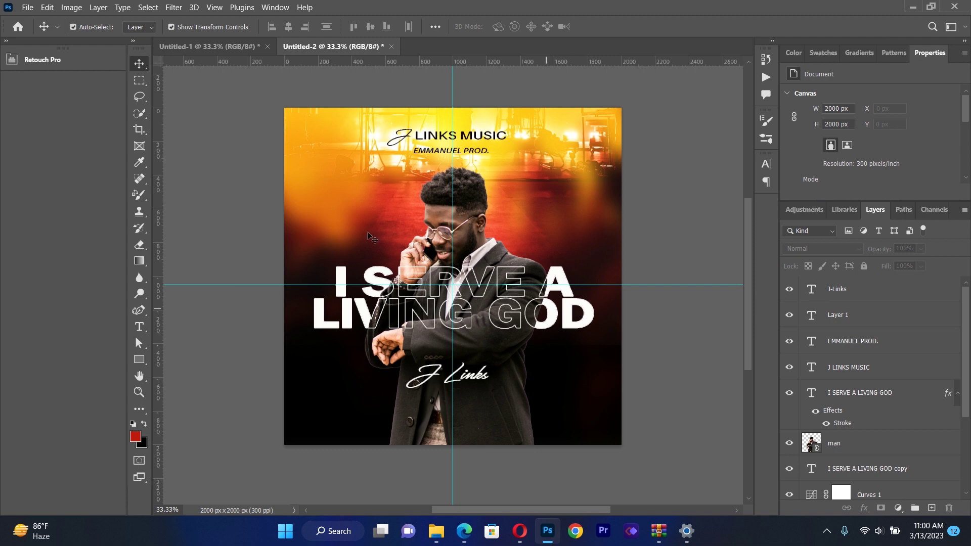
Step: Place the Spotify logo PngItem_263140.png as a linked file, scale it to about 2.68% and position it near the artwork's lower-left corner
click(27, 7)
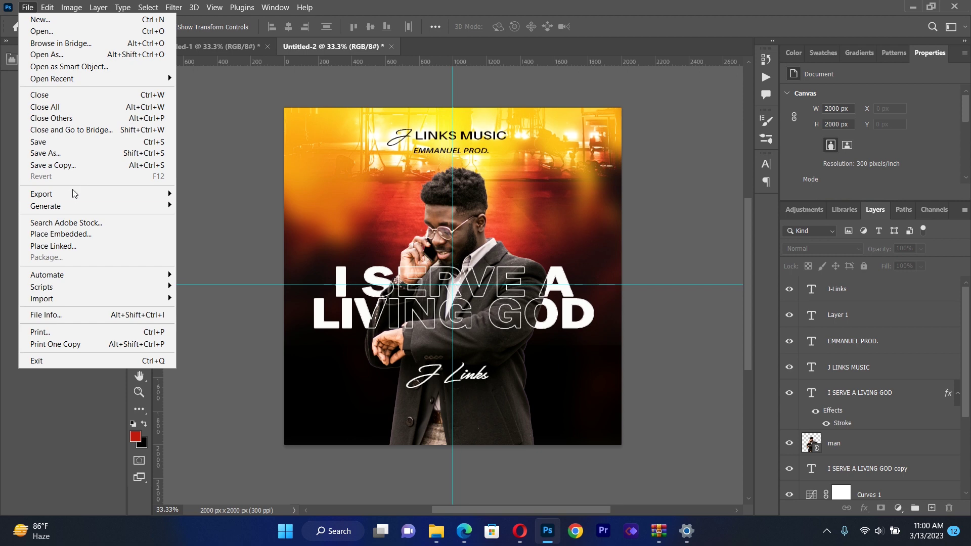
click(77, 251)
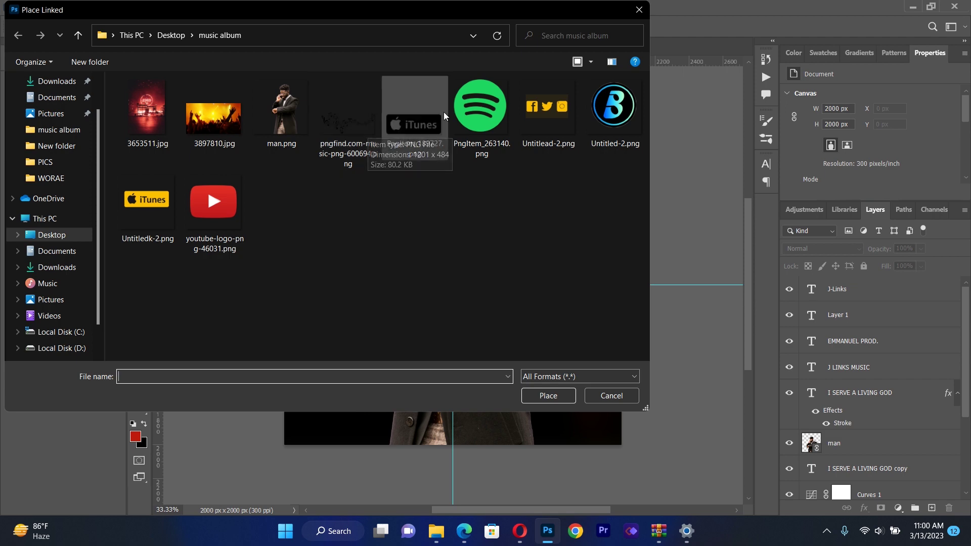
double_click(463, 115)
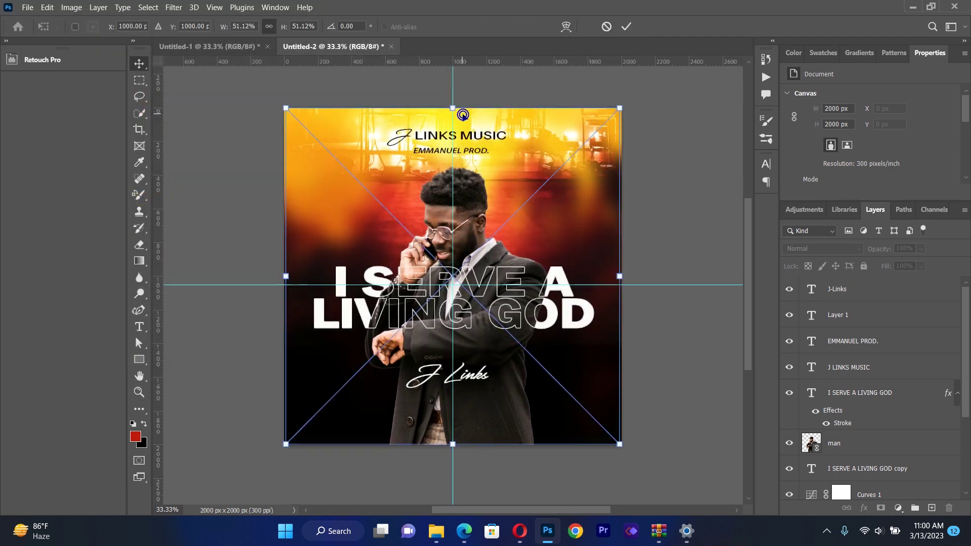
drag(617, 110, 304, 436)
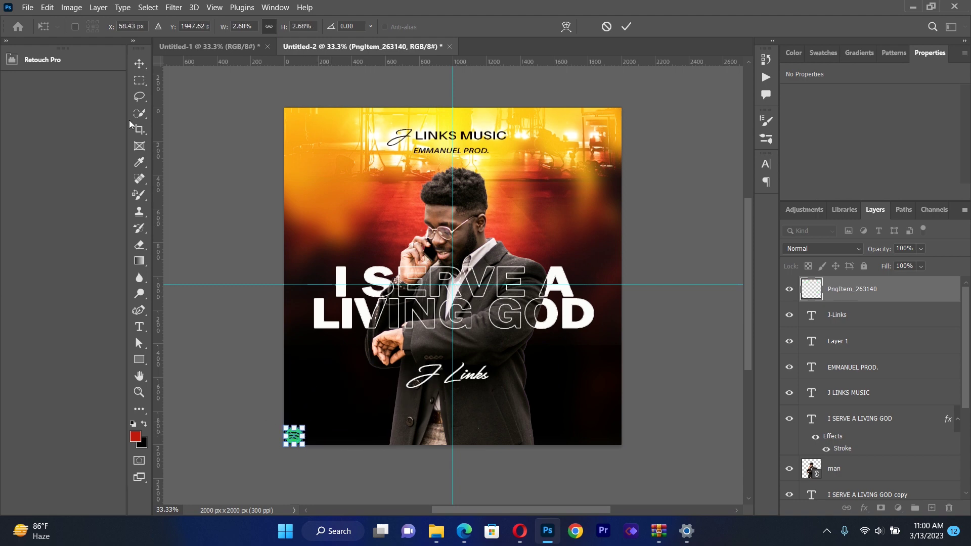
click(140, 59)
click(278, 431)
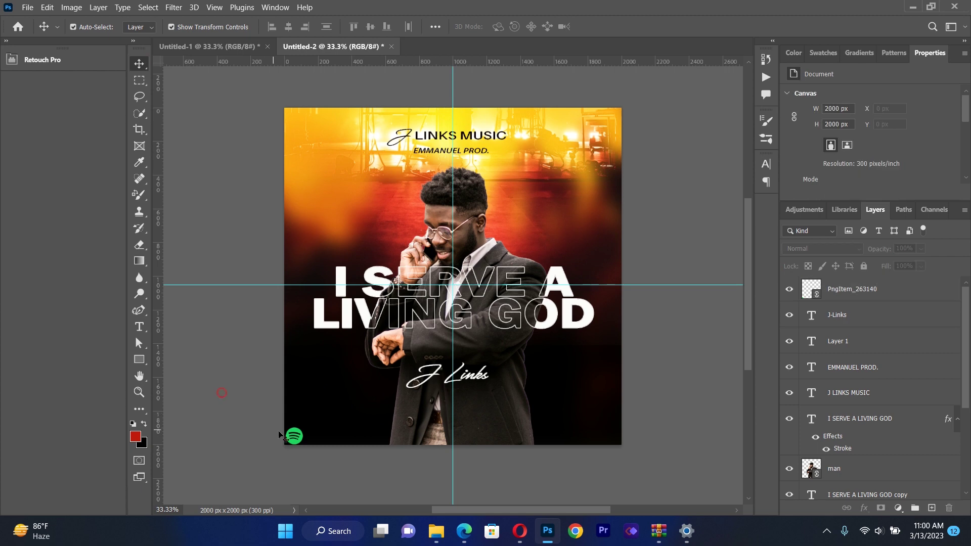
drag(298, 438, 325, 410)
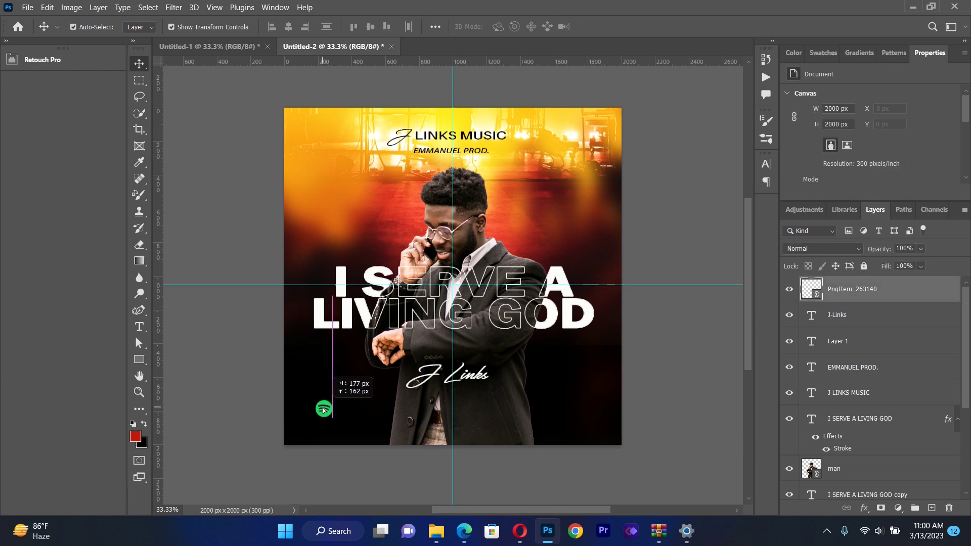
click(208, 189)
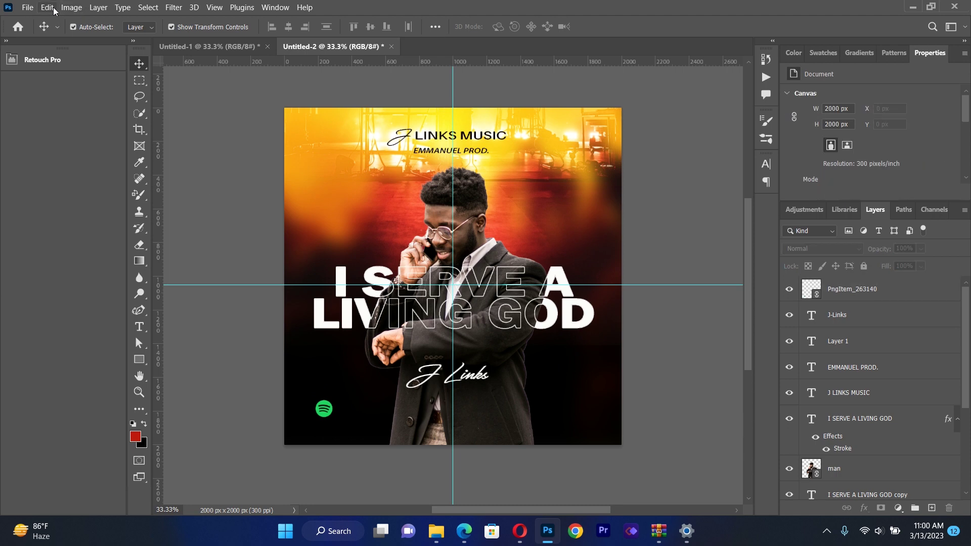
Step: Place the iTunes badge Untitledk-2.png as a linked file, scale it to about 10.94% and set it just right of the Spotify logo
click(27, 7)
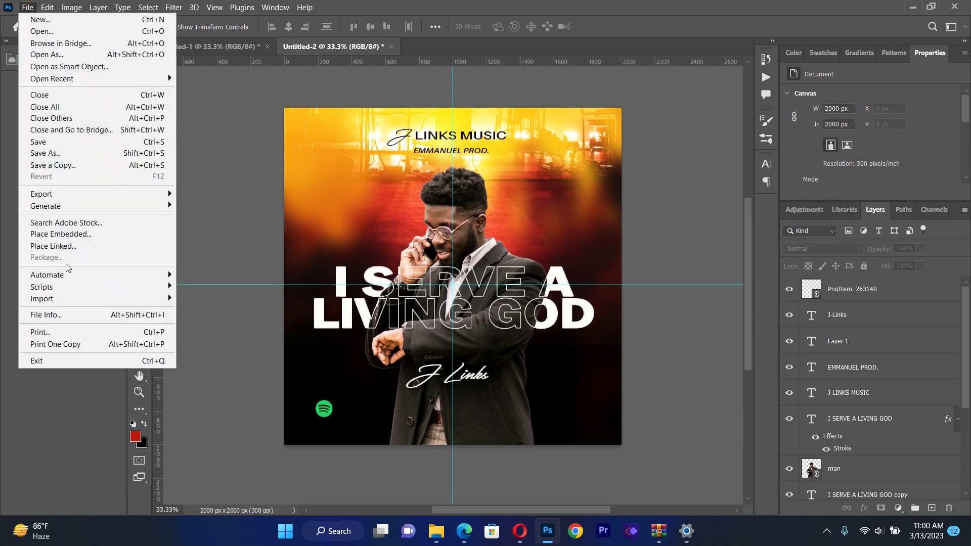
click(70, 247)
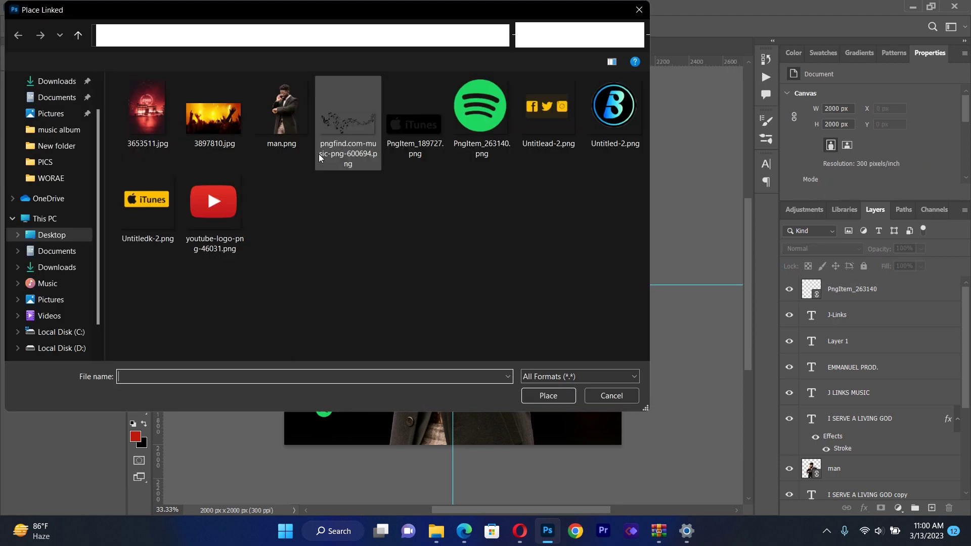
double_click(163, 197)
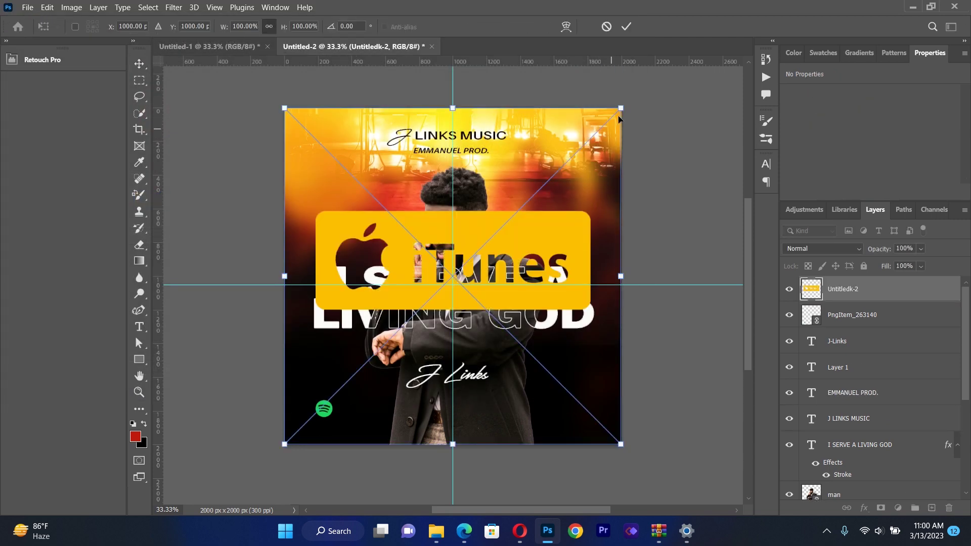
drag(621, 108, 351, 410)
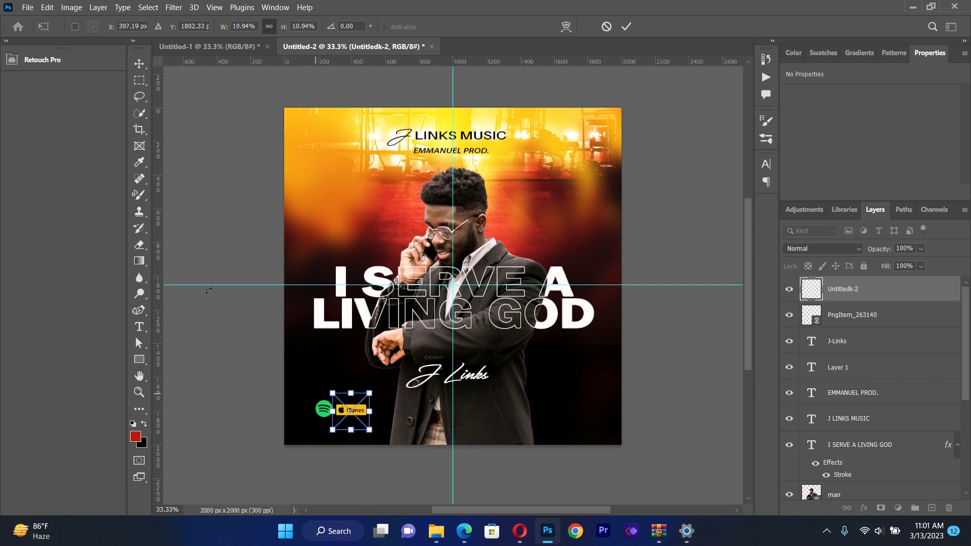
key(Return)
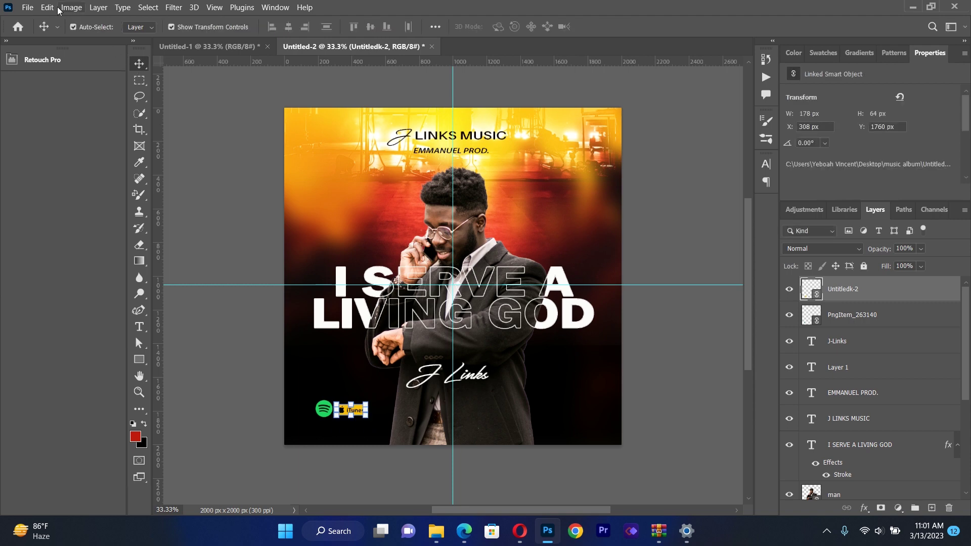
Step: Place the round logo Untitled-2.png as a linked file, scale it to about 6.67% and set it just right of the iTunes badge
click(29, 8)
click(53, 247)
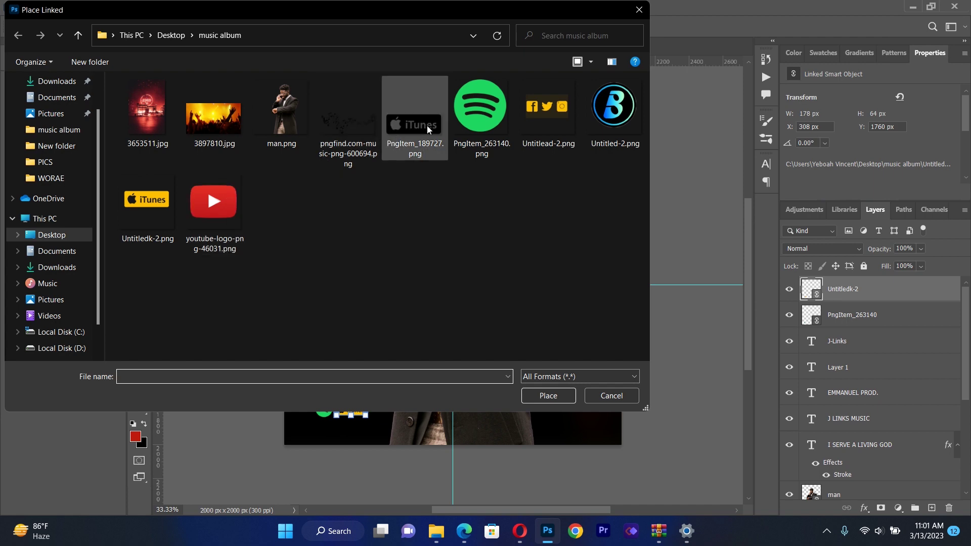
double_click(626, 106)
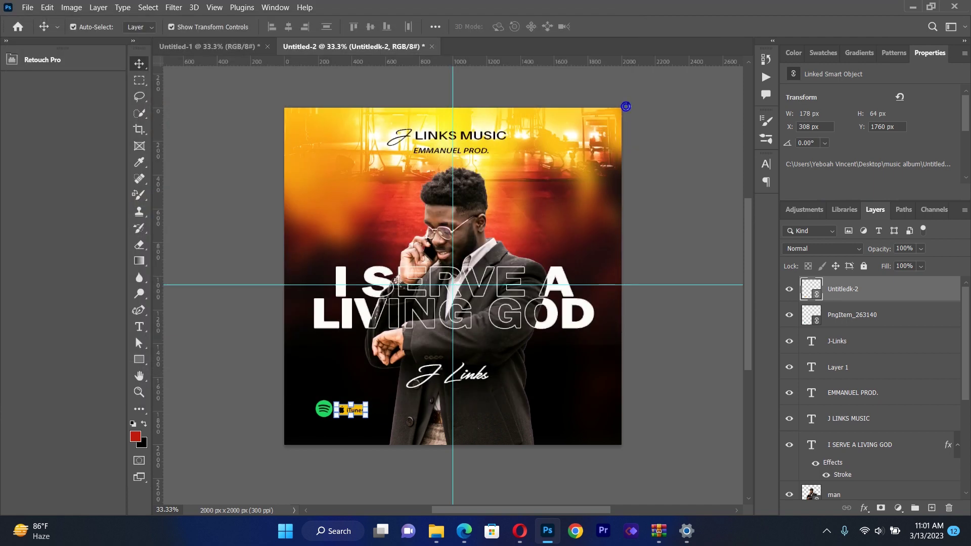
drag(621, 109, 319, 432)
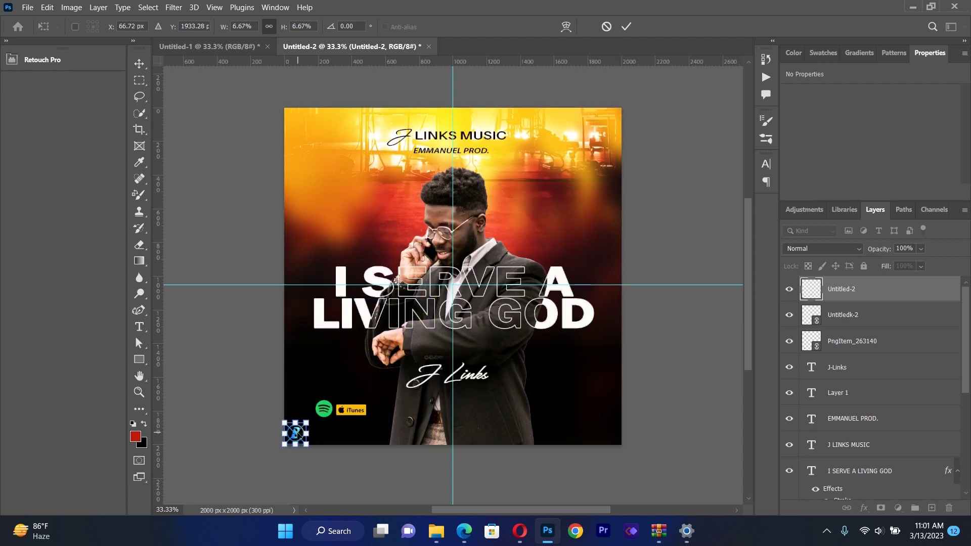
drag(397, 400, 377, 411)
key(Return)
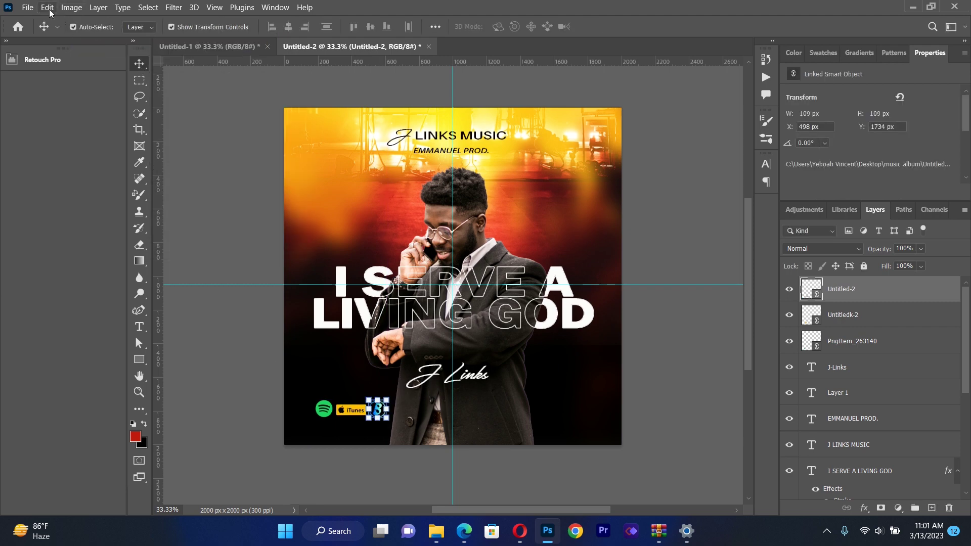
Step: Place youtube-logo-png-46031.png as a linked file, scale it to about 2.52% and set it at the right end of the logo row
click(28, 7)
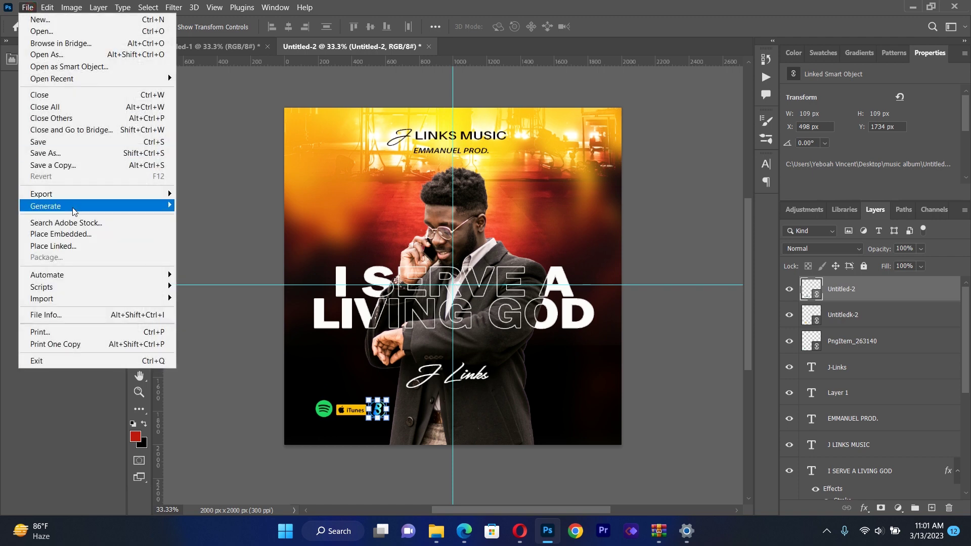
click(74, 246)
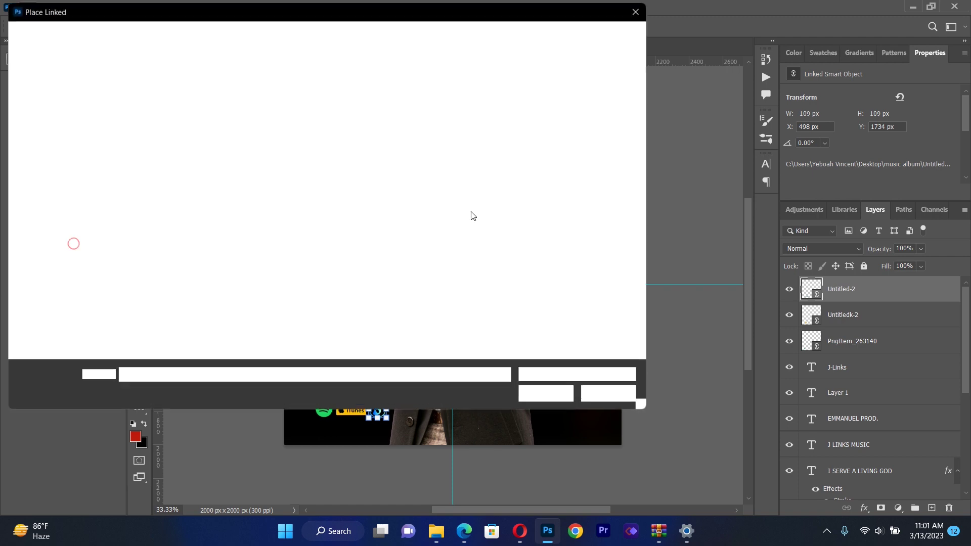
double_click(222, 217)
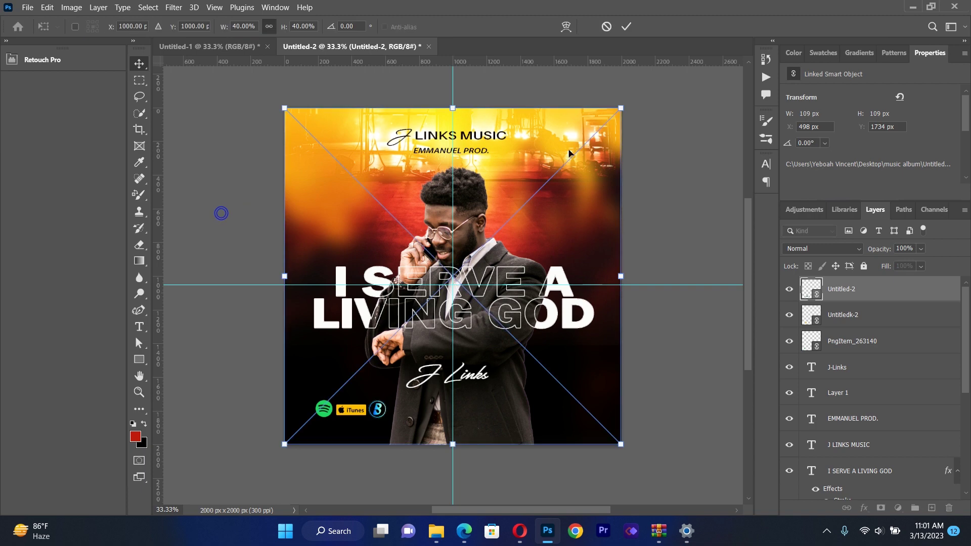
drag(621, 108, 400, 414)
click(140, 63)
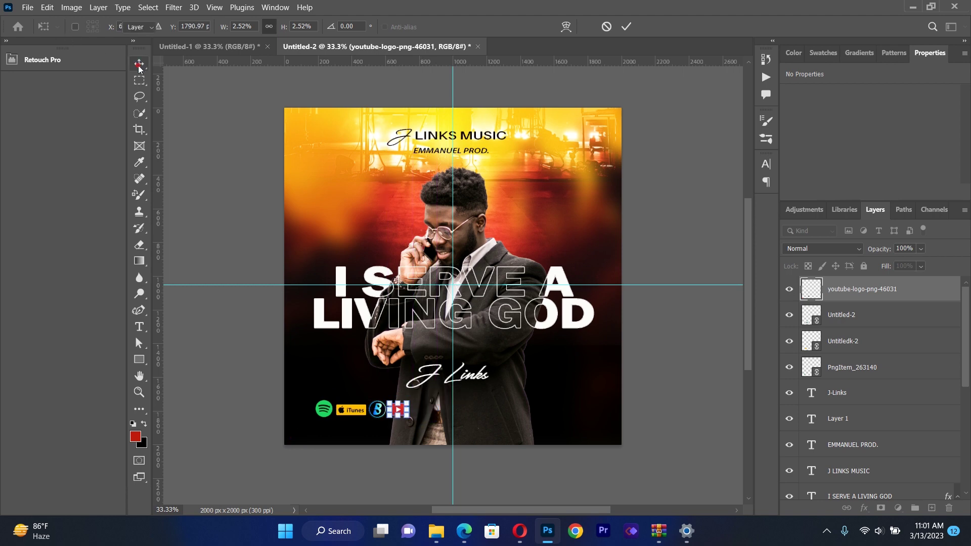
click(245, 421)
click(402, 414)
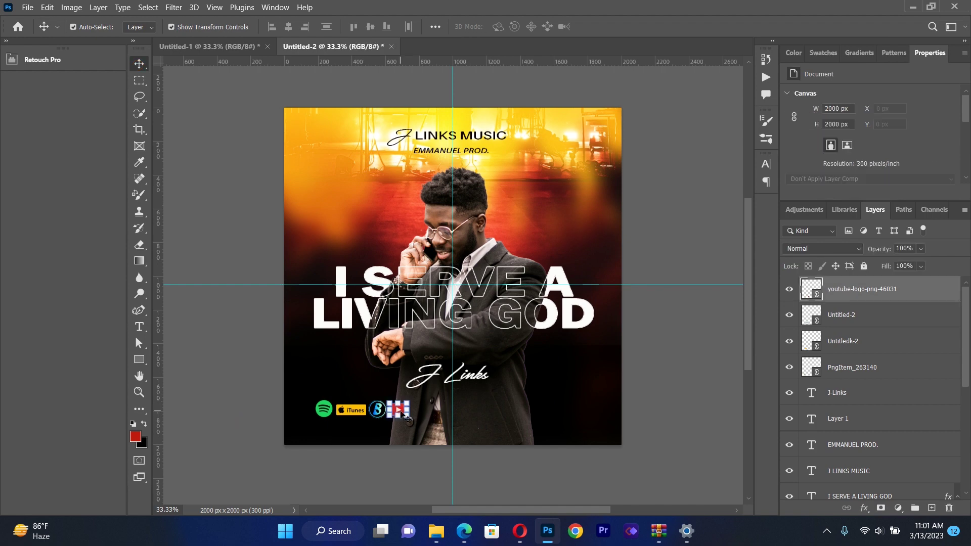
click(703, 398)
Step: Scale the four streaming logos together to about 70.61% and keep the row near the artwork's lower-left corner
click(333, 418)
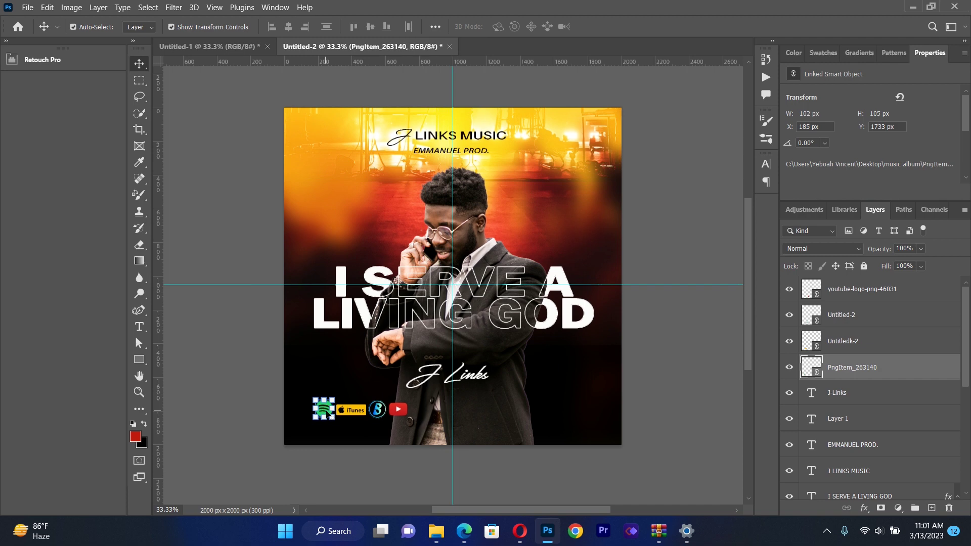
shift+click(357, 411)
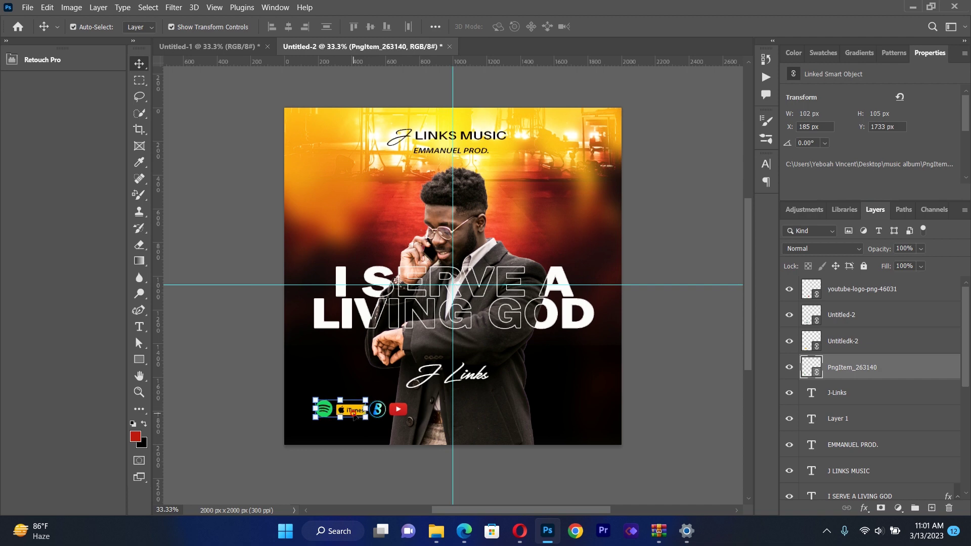
shift+click(380, 411)
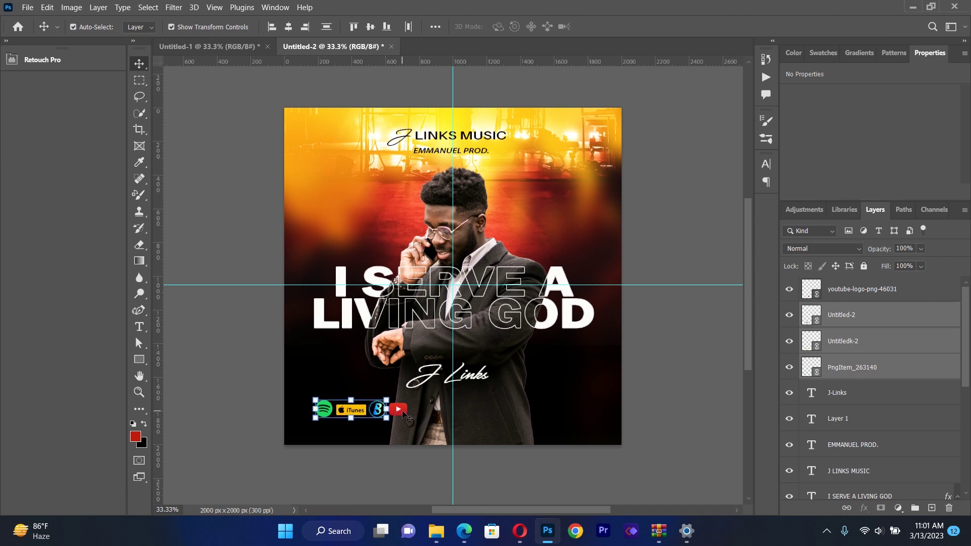
shift+click(403, 410)
drag(407, 417, 370, 408)
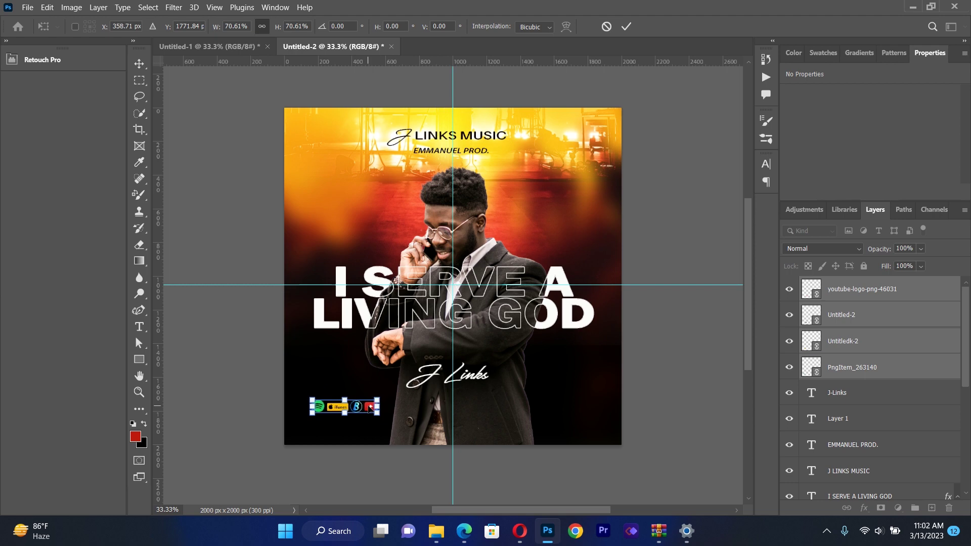
click(229, 204)
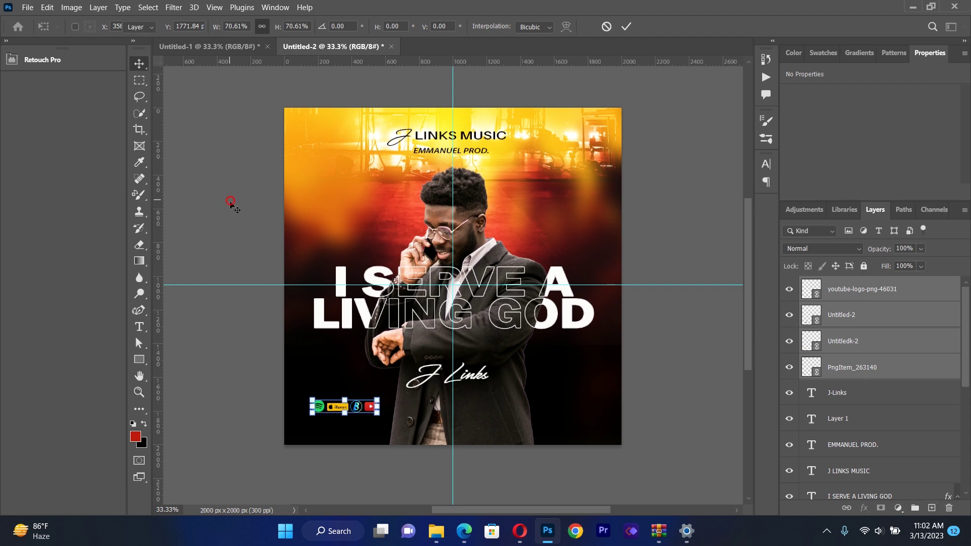
click(230, 202)
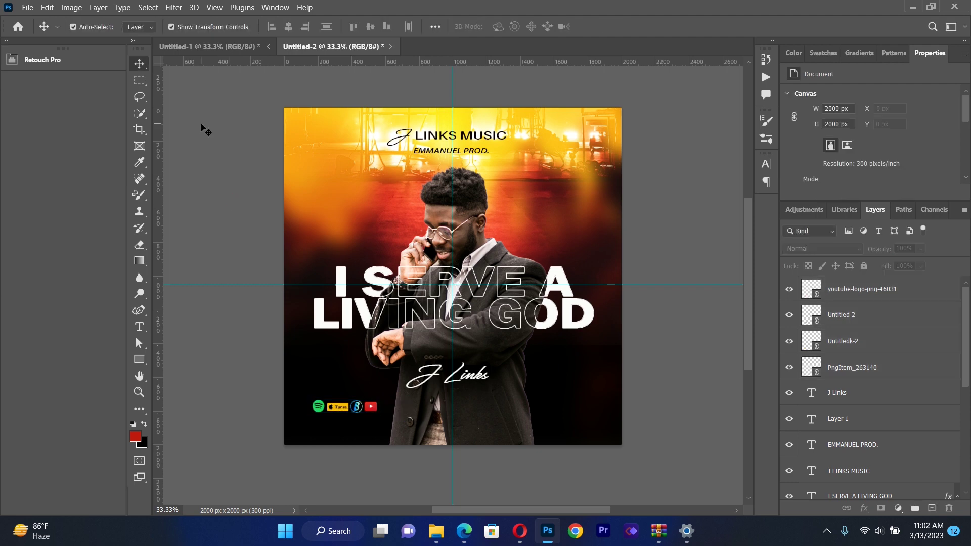
Step: Place the social icons file Untitlead-2.png as a linked file, scale it to about 17.17% and move it near the artwork's lower-right corner
click(28, 7)
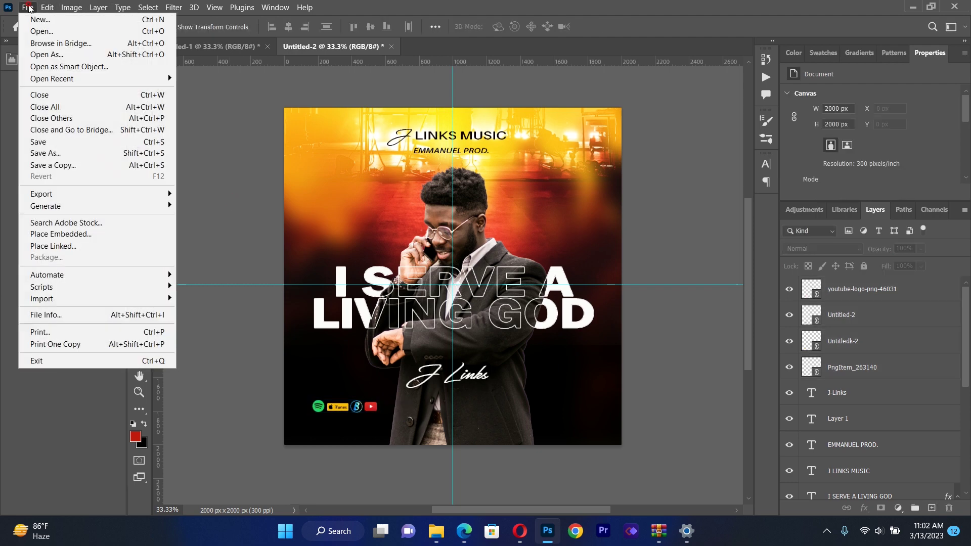
click(53, 246)
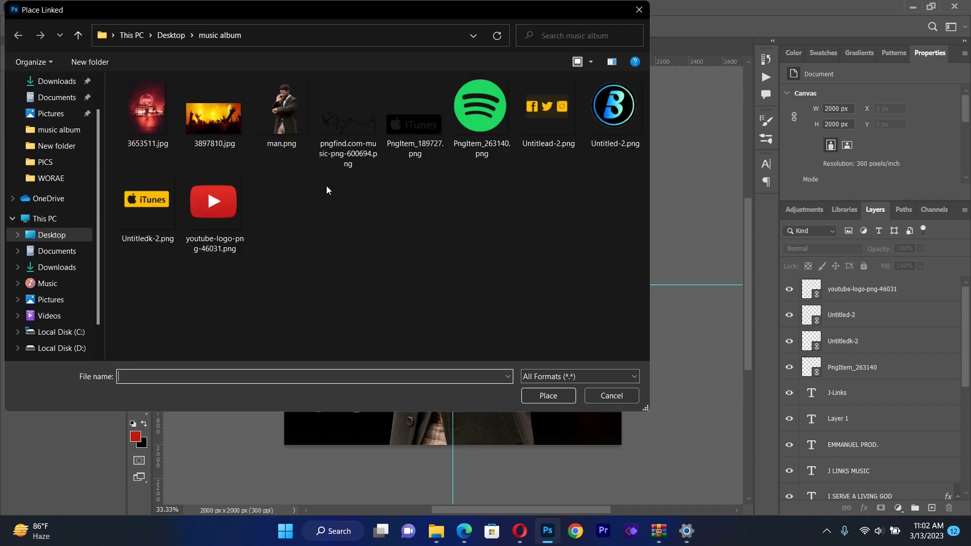
double_click(565, 106)
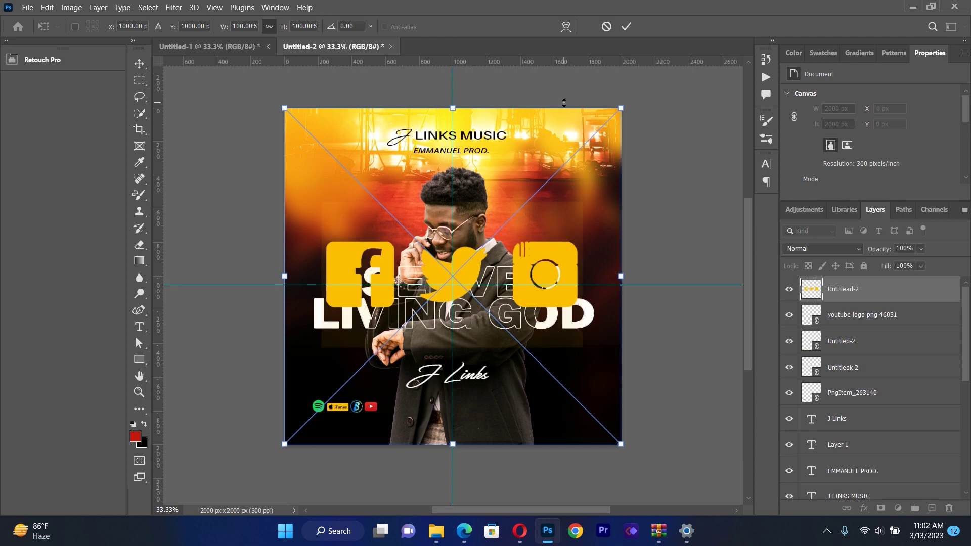
drag(285, 102, 602, 346)
drag(602, 421, 580, 413)
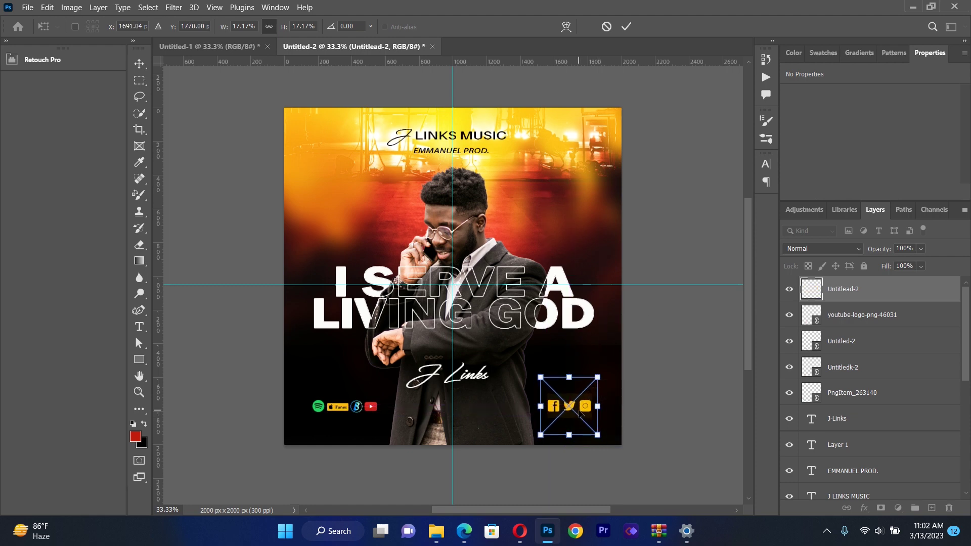
Step: Reduce the social icons to about 15.89% and nudge them slightly right and down to line up with the streaming logo row
drag(599, 434, 591, 432)
key(Right)
key(Right)
key(Right)
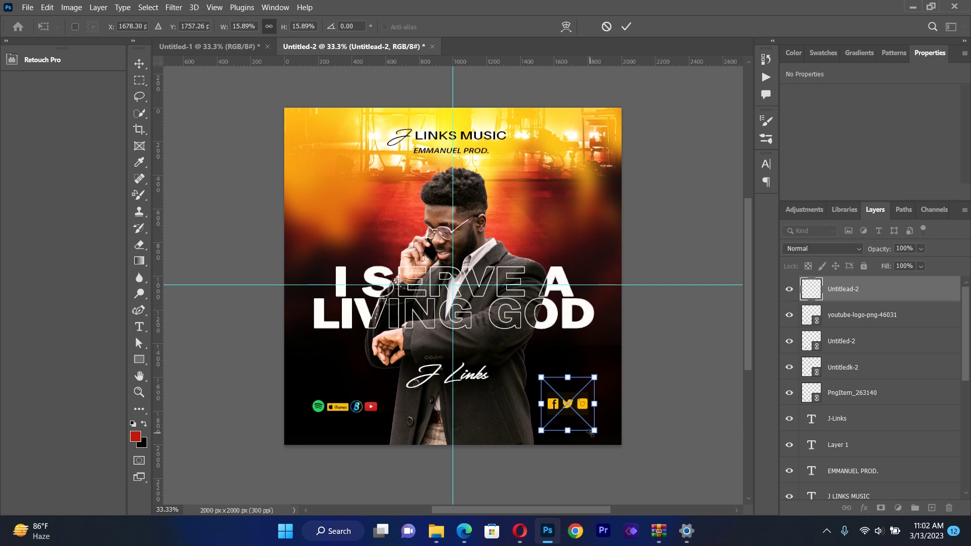
key(Down)
key(Down)
key(Down)
click(269, 180)
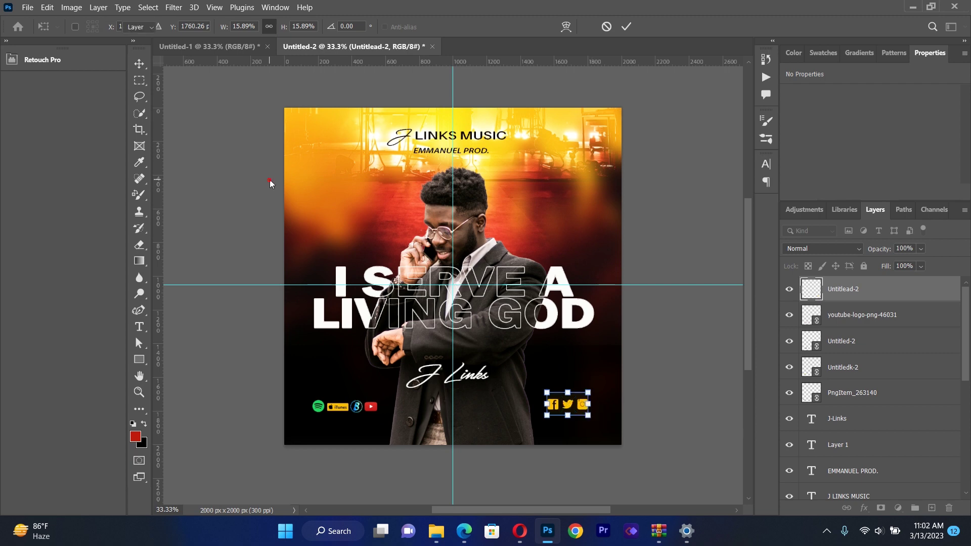
click(196, 145)
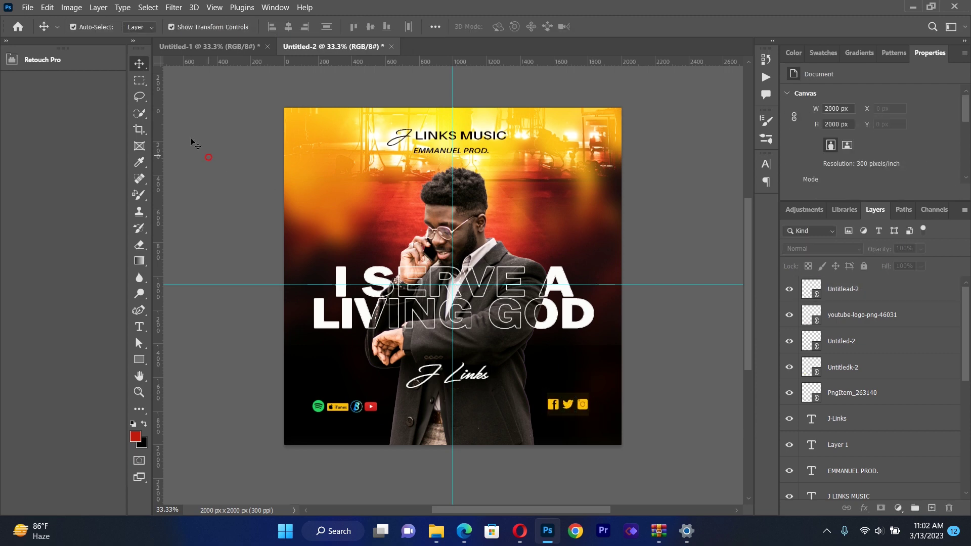
Step: Place pngfind.com-music-png-600694.png as a linked file, scale it to about 14.15% and set it at the artwork's upper edge, left of the centre guide
click(22, 6)
click(74, 252)
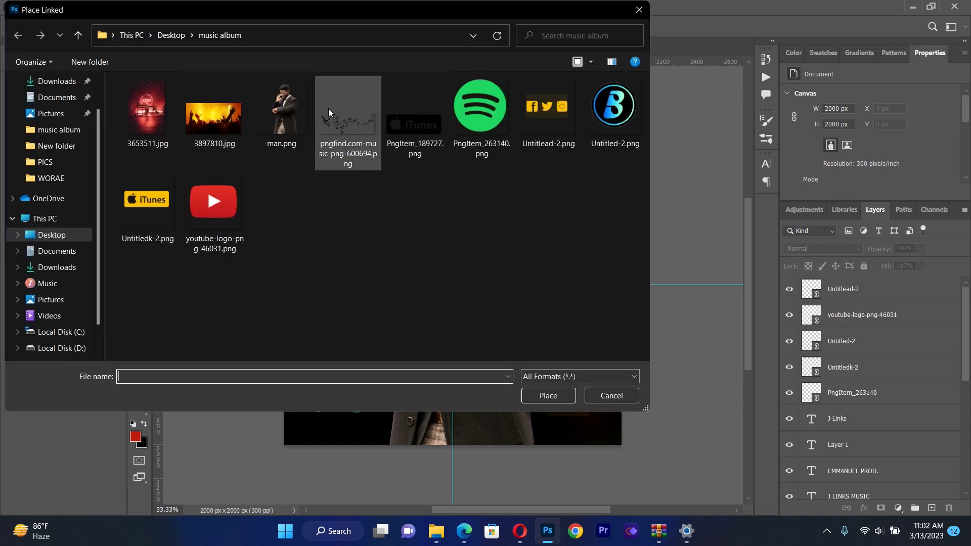
double_click(328, 114)
drag(394, 189, 381, 72)
drag(605, 232, 384, 143)
drag(313, 183, 380, 127)
key(ctrl+z)
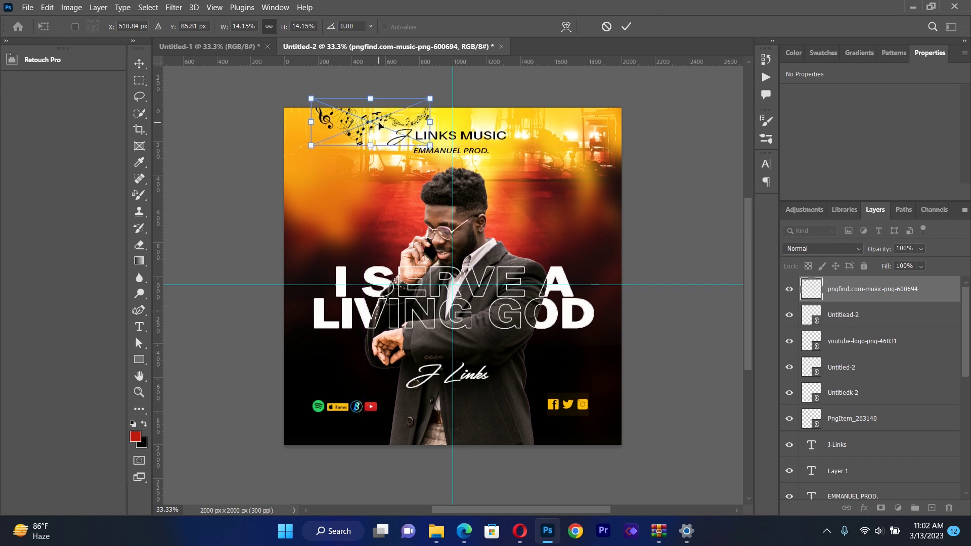
click(139, 64)
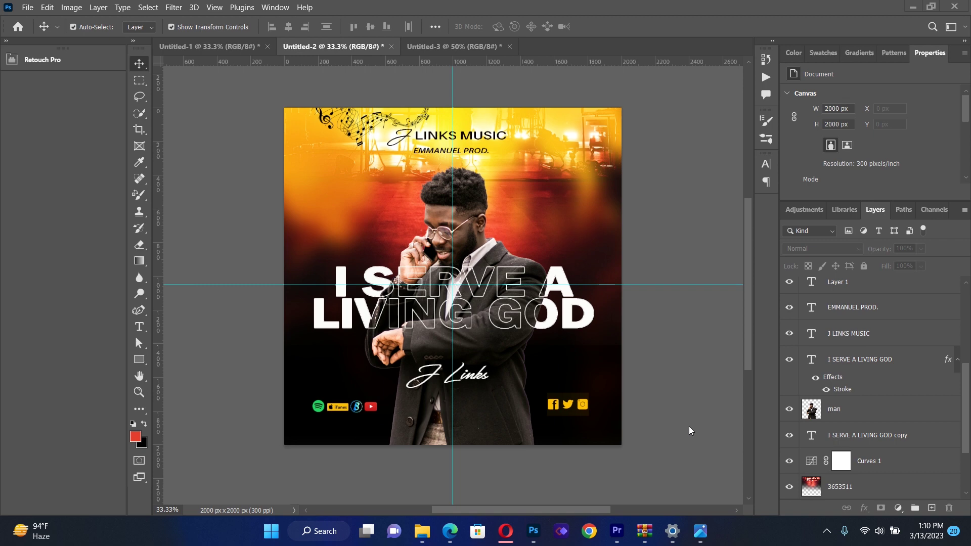
Step: Tint the man layer with the Color Replacement tool in red cb2f25, sampled from the background beside his face, painting over his head
click(143, 197)
right_click(142, 197)
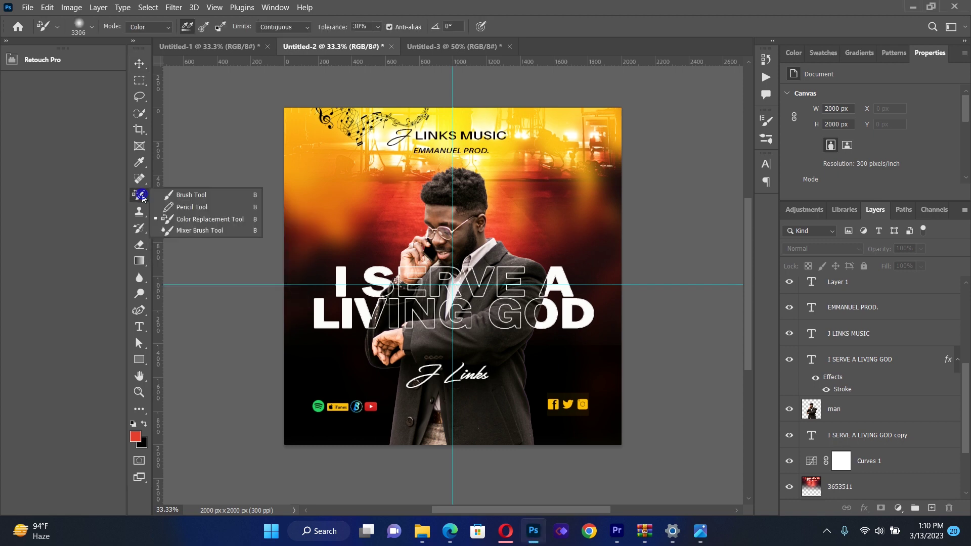
click(181, 219)
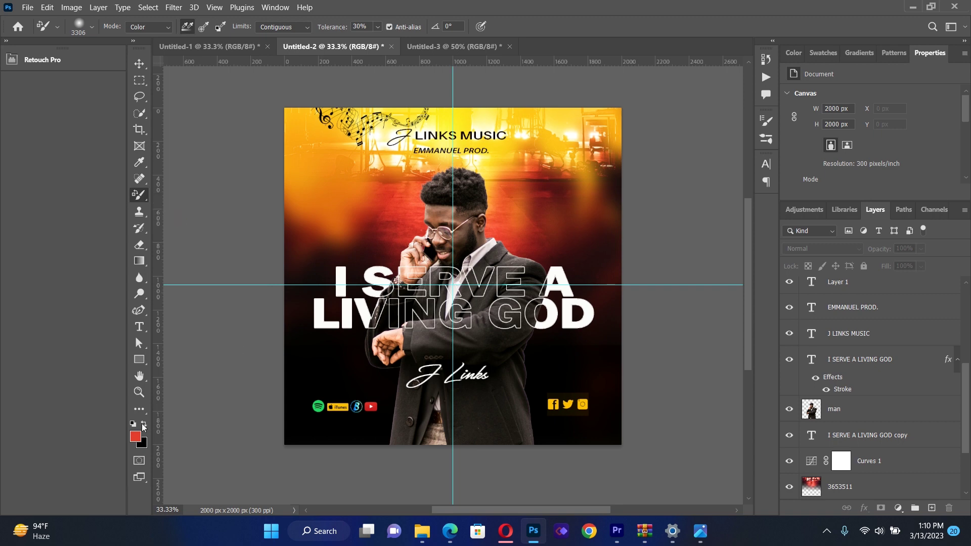
click(136, 437)
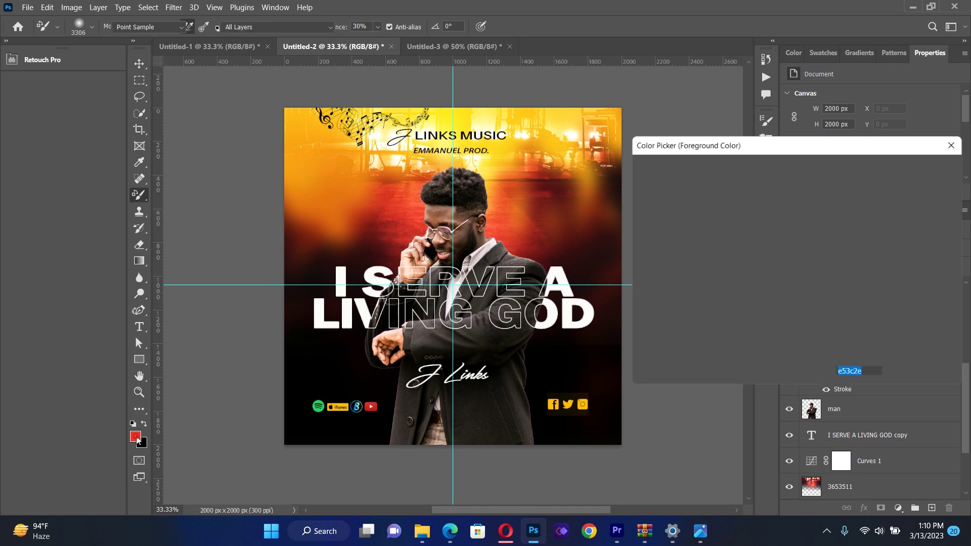
click(418, 226)
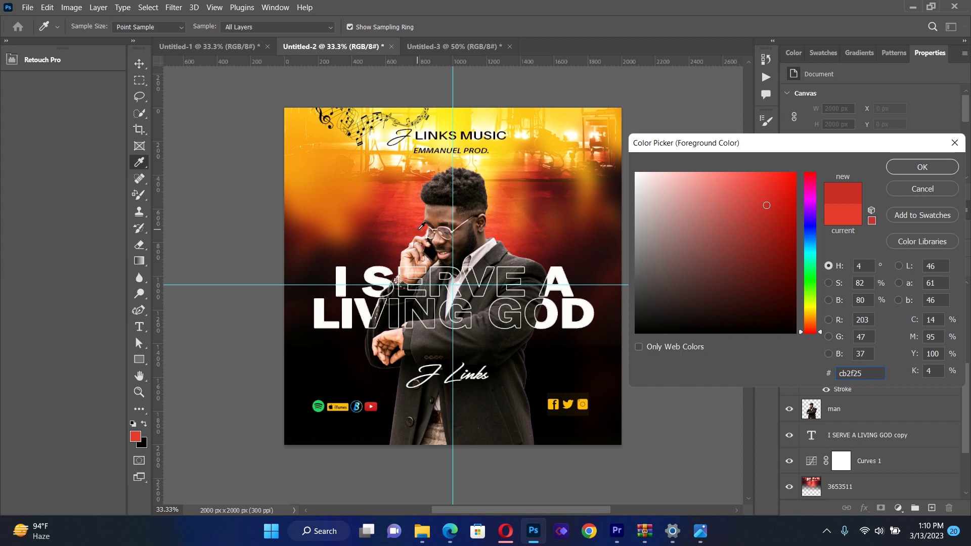
click(894, 171)
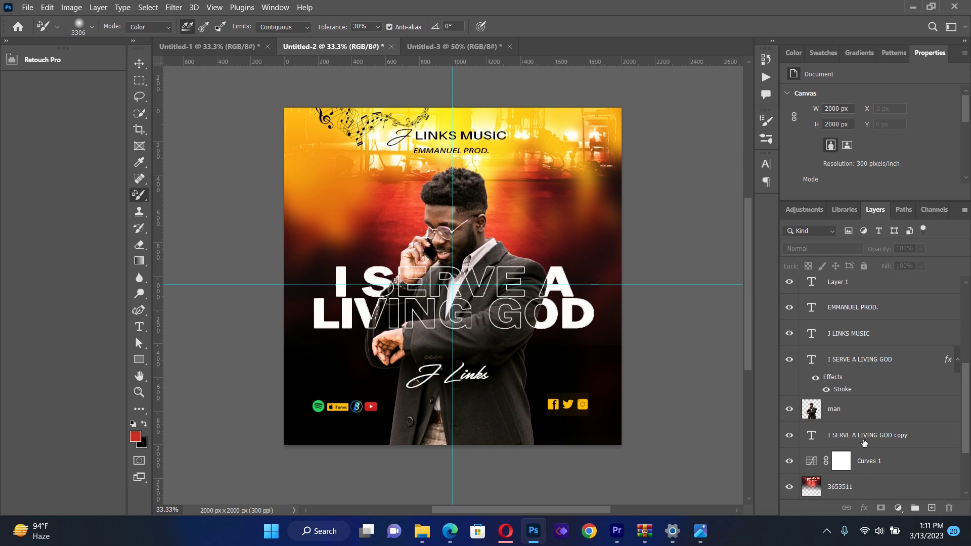
click(838, 420)
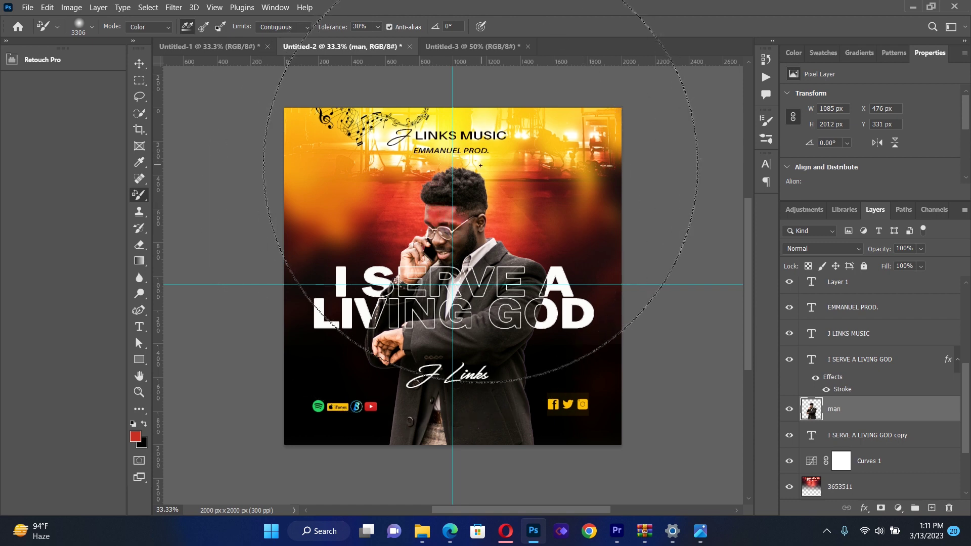
drag(453, 176, 438, 182)
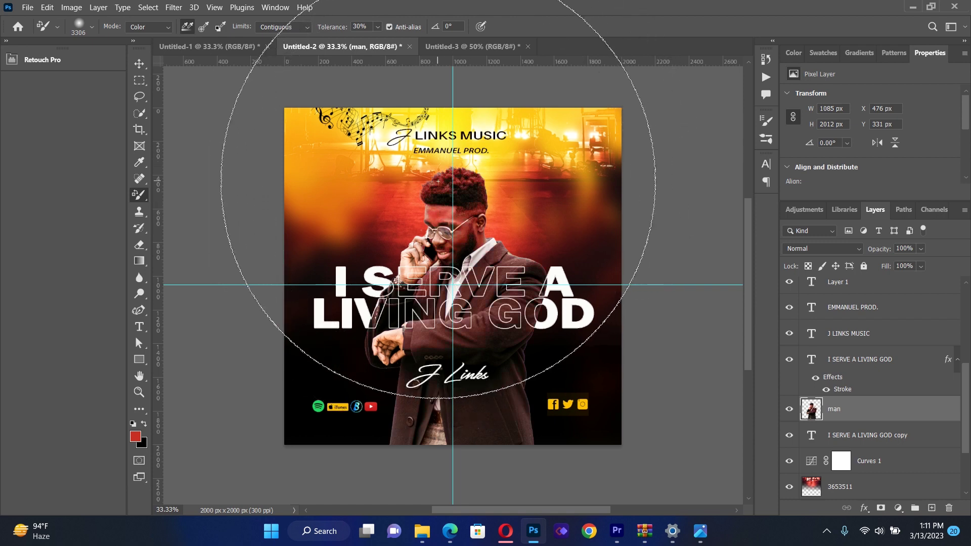